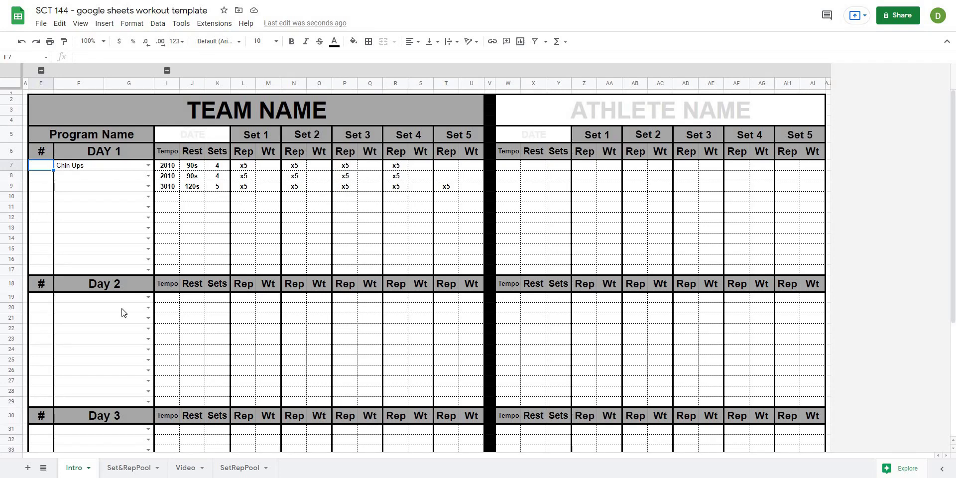
Step: Expand the hidden SxR column on the Intro sheet and view the scheme choices for row 8
{"action": "left_click", "coordinate": [167, 70]}
{"action": "left_click", "coordinate": [211, 175]}
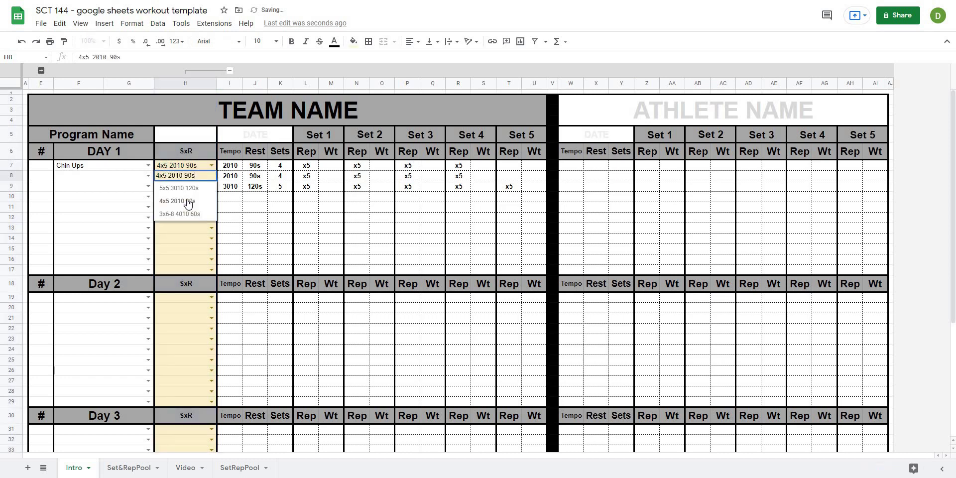
{"action": "left_click", "coordinate": [44, 58]}
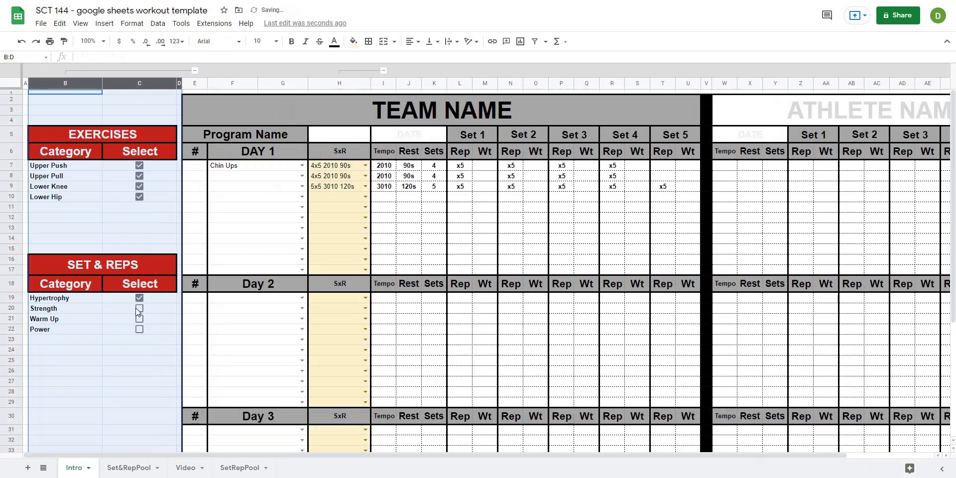
Step: Expand the hidden category columns and select Strength instead of Hypertrophy under Set & Reps
{"action": "left_click", "coordinate": [41, 70]}
{"action": "left_click", "coordinate": [141, 307]}
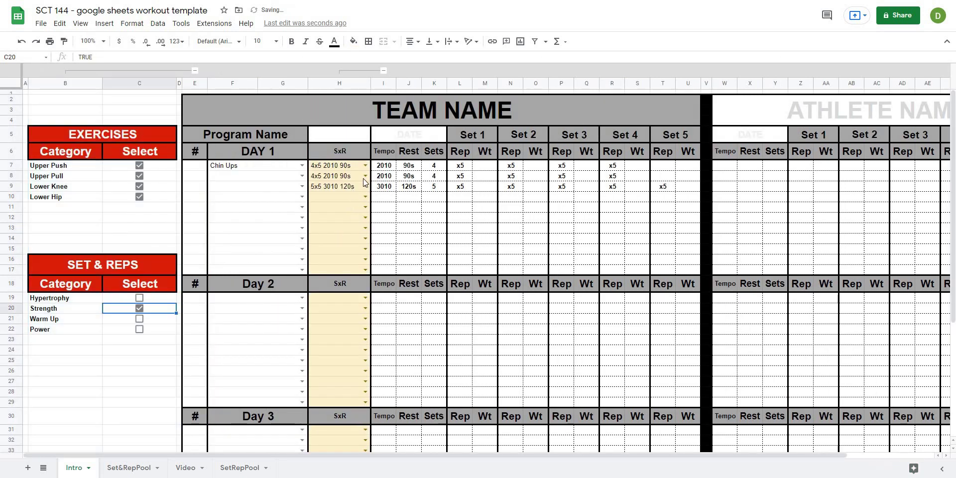
{"action": "left_click", "coordinate": [164, 319]}
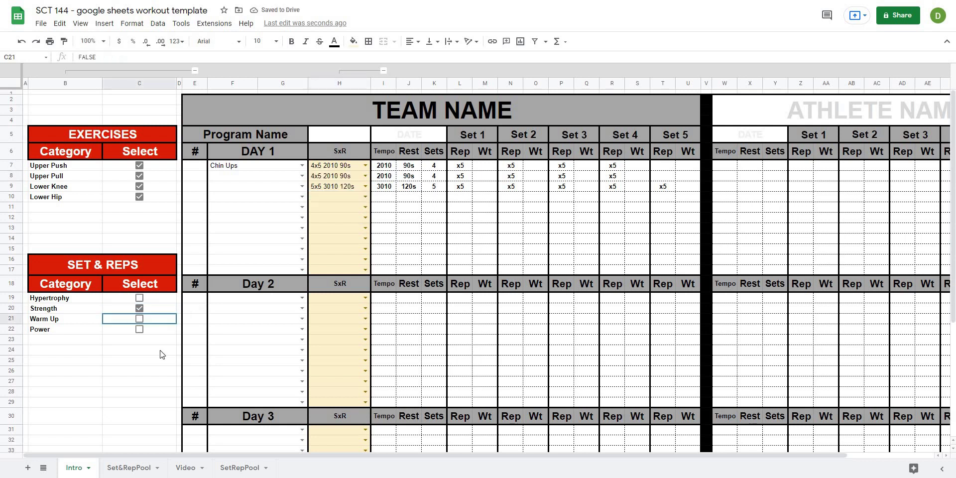
{"action": "left_click", "coordinate": [155, 373]}
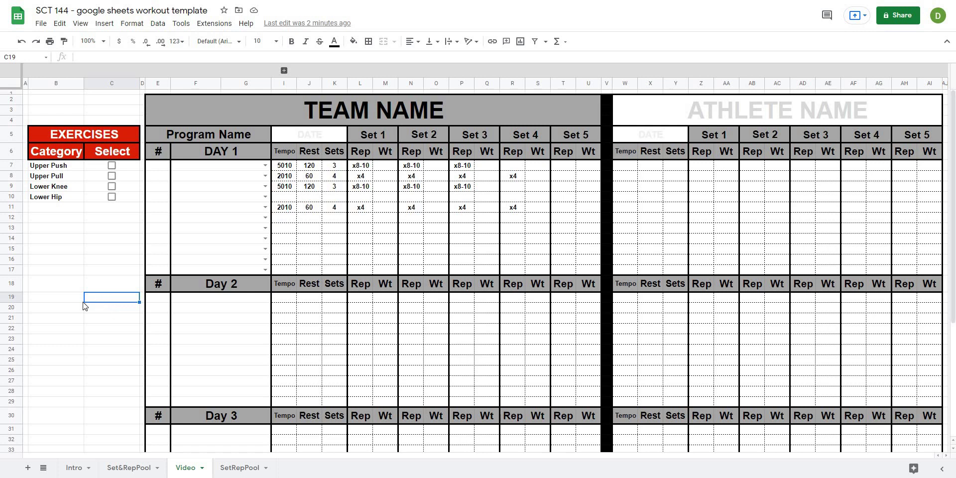
Step: Expand the hidden Set & Rep column on the Video sheet and set row 7's scheme to 4x4 2010 60s
{"action": "left_click", "coordinate": [284, 71]}
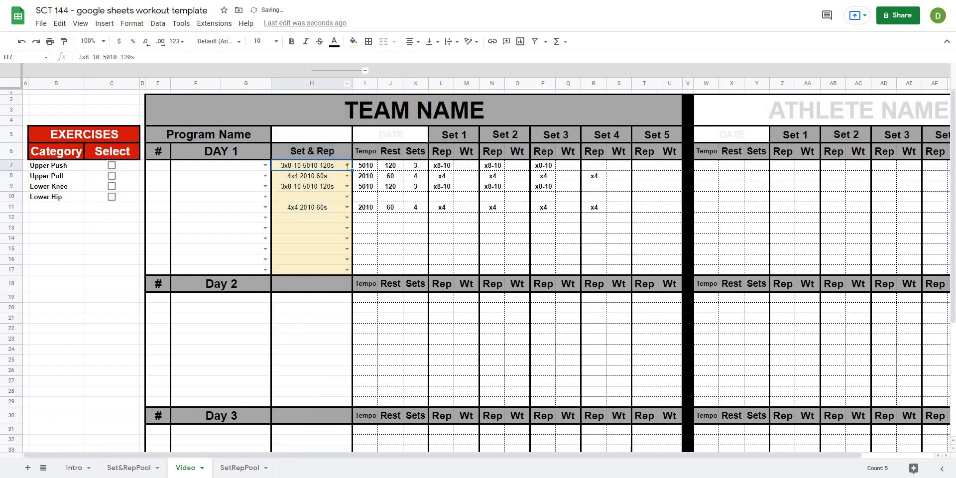
{"action": "left_click", "coordinate": [347, 165]}
{"action": "left_click", "coordinate": [296, 250]}
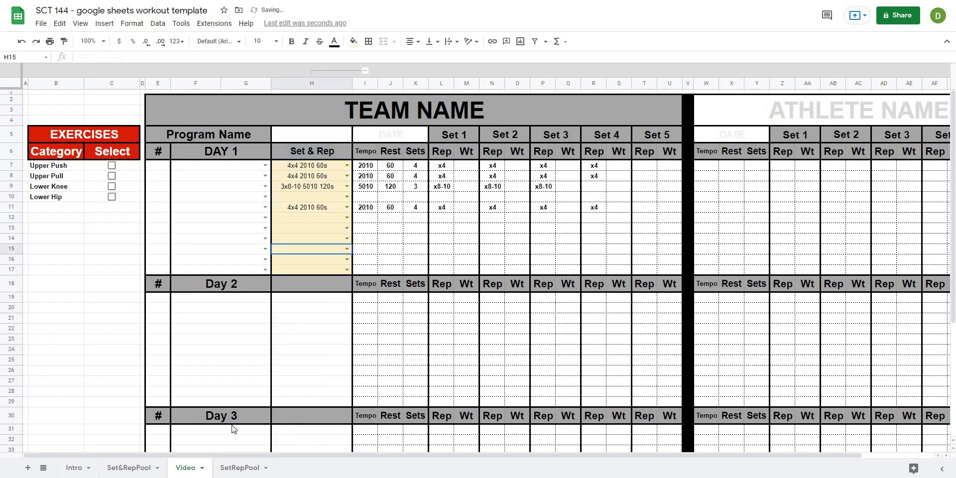
Step: Review the scheme names in SetRepPool and the tempo, rest, sets and rep columns beside them
{"action": "left_click", "coordinate": [240, 468]}
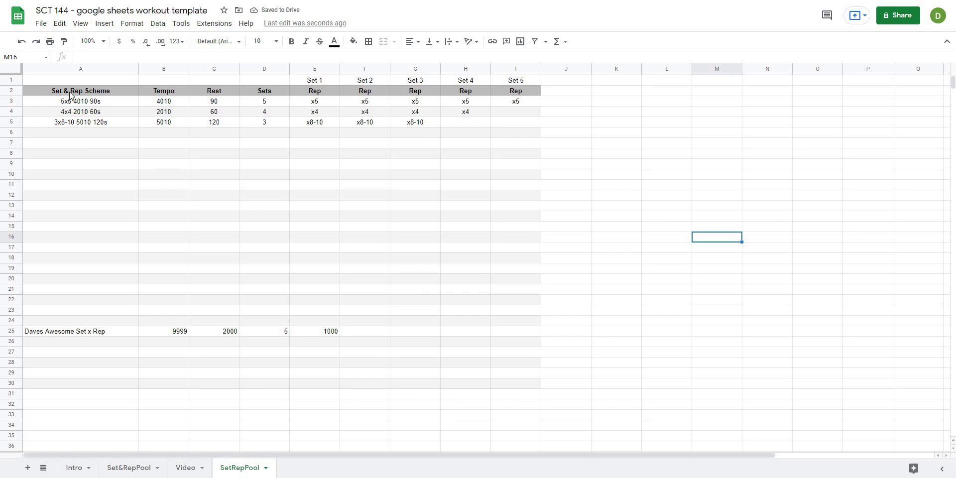
{"action": "left_click", "coordinate": [75, 123]}
{"action": "left_click", "coordinate": [99, 131]}
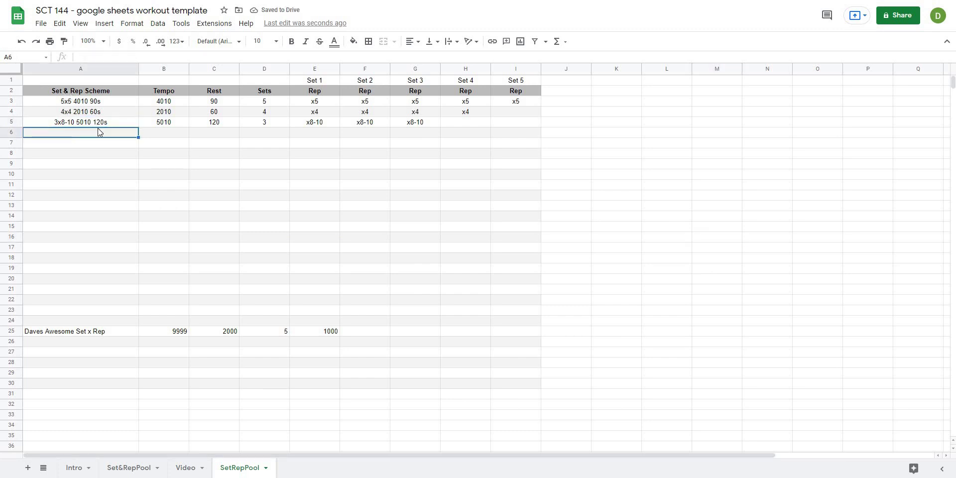
{"action": "left_click", "coordinate": [168, 135]}
{"action": "left_click_drag", "start_coordinate": [259, 135], "coordinate": [527, 135]}
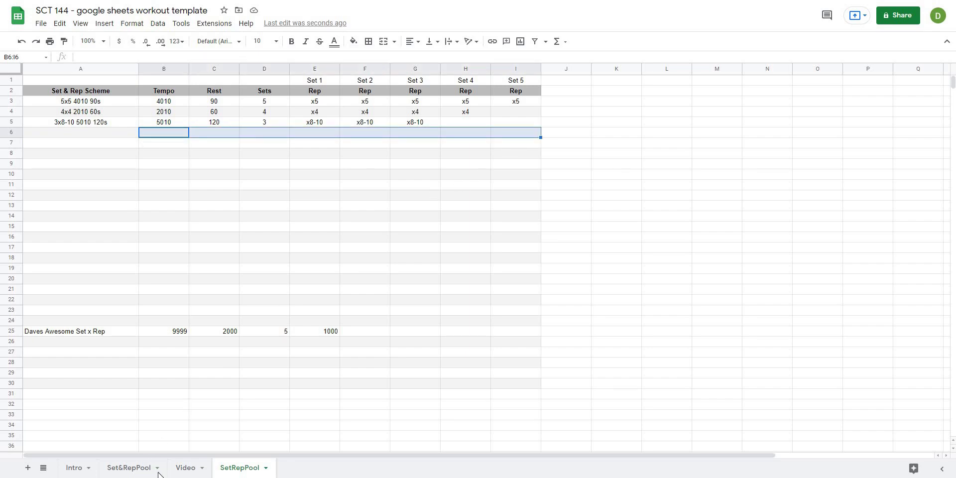
Step: Set the Set & Rep scheme in row 10 of the Video sheet to 5x5 4010 90s
{"action": "left_click", "coordinate": [185, 469]}
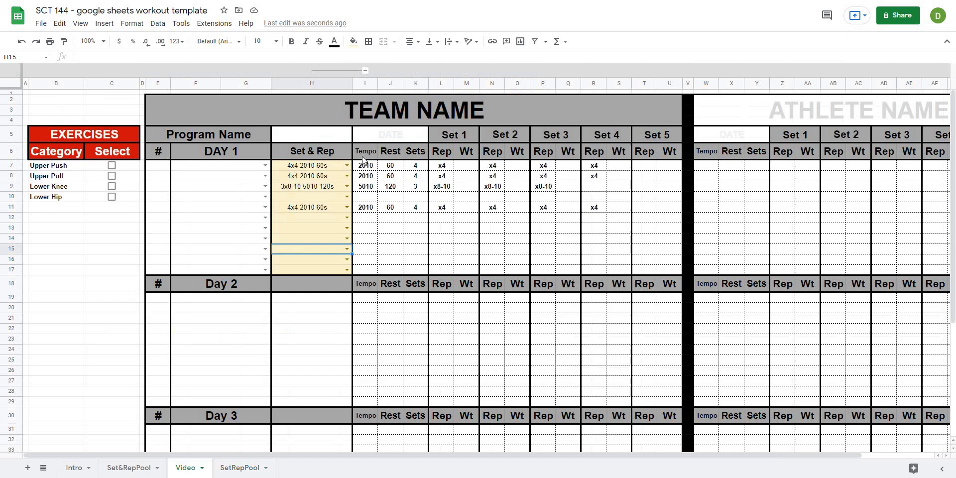
{"action": "left_click", "coordinate": [347, 197]}
{"action": "left_click", "coordinate": [315, 217]}
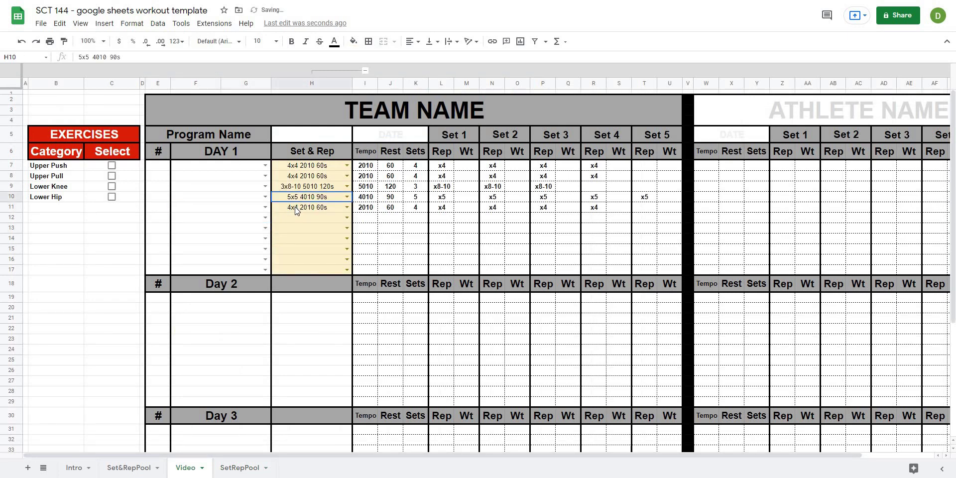
Step: Clear the Set & Rep schemes in rows 10 and 11 of Day 1
{"action": "left_click", "coordinate": [295, 207], "text": "shift"}
{"action": "key", "text": "Delete"}
{"action": "left_click", "coordinate": [288, 236]}
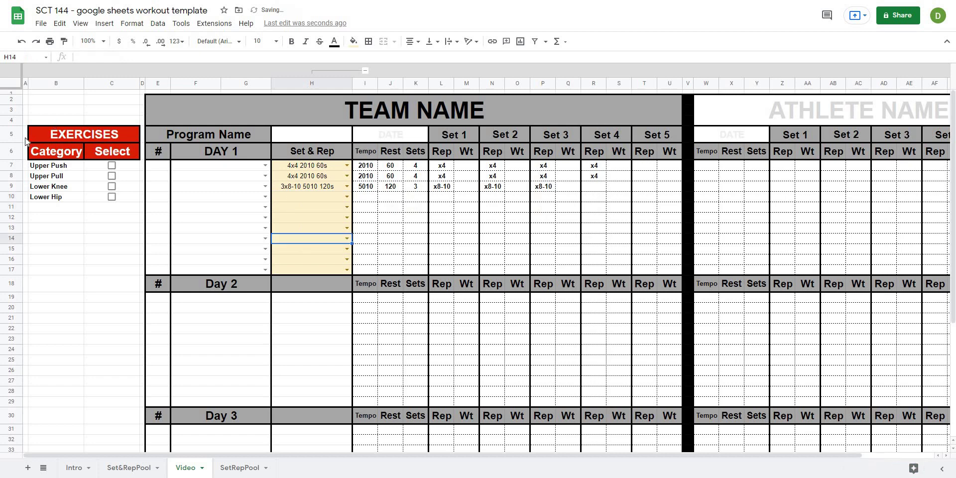
{"action": "left_click_drag", "start_coordinate": [43, 140], "coordinate": [69, 198]}
{"action": "left_click", "coordinate": [78, 228]}
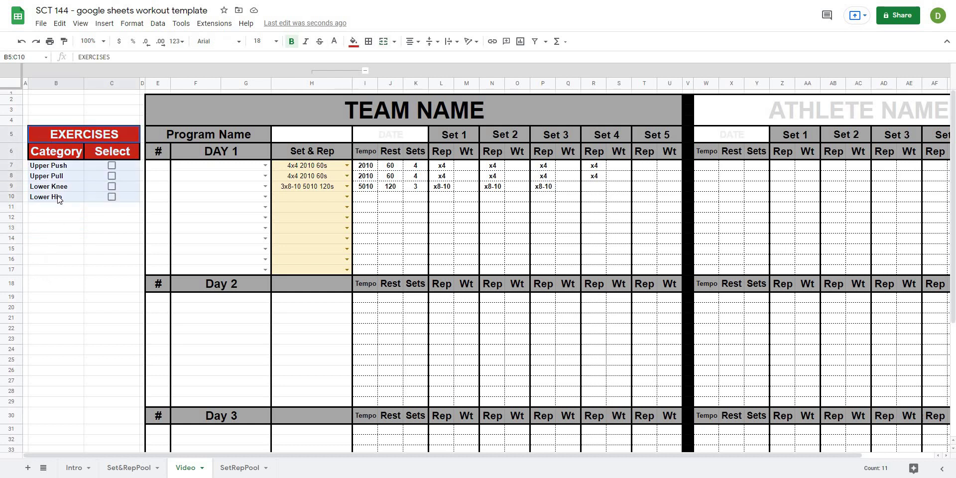
{"action": "left_click", "coordinate": [66, 212]}
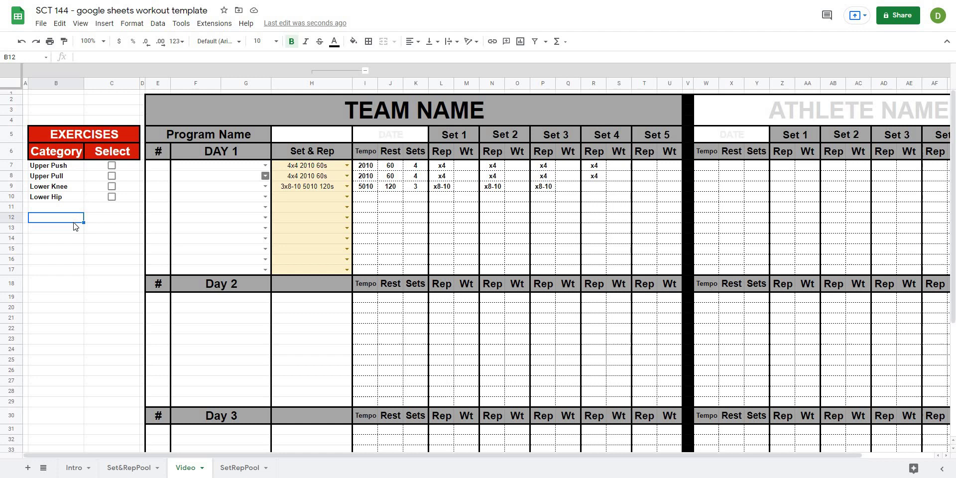
{"action": "left_click", "coordinate": [60, 239]}
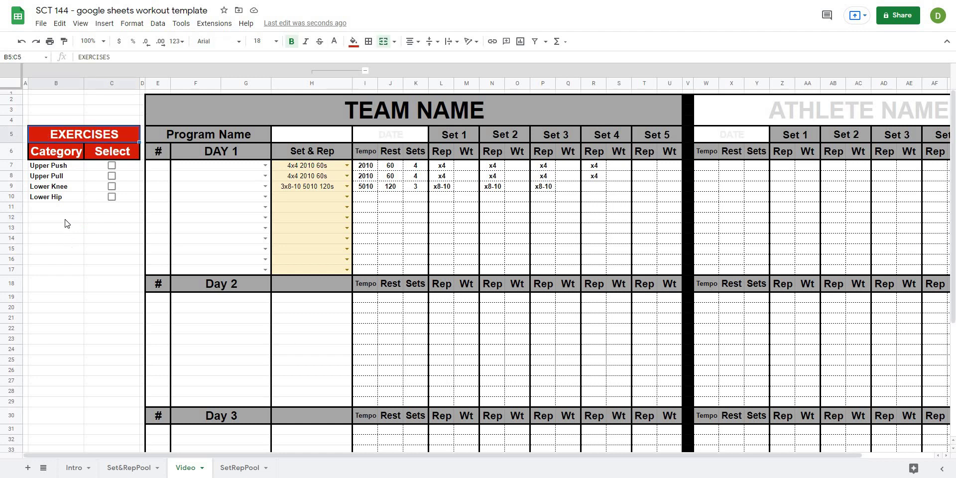
Step: Merge cells B16:C17 into one heading cell below the exercise categories
{"action": "left_click", "coordinate": [43, 260]}
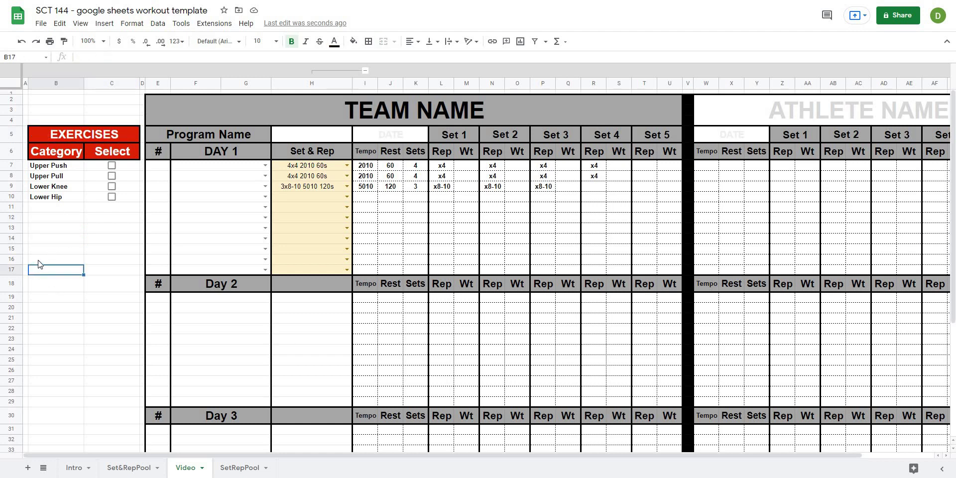
{"action": "left_click", "coordinate": [112, 272], "text": "shift"}
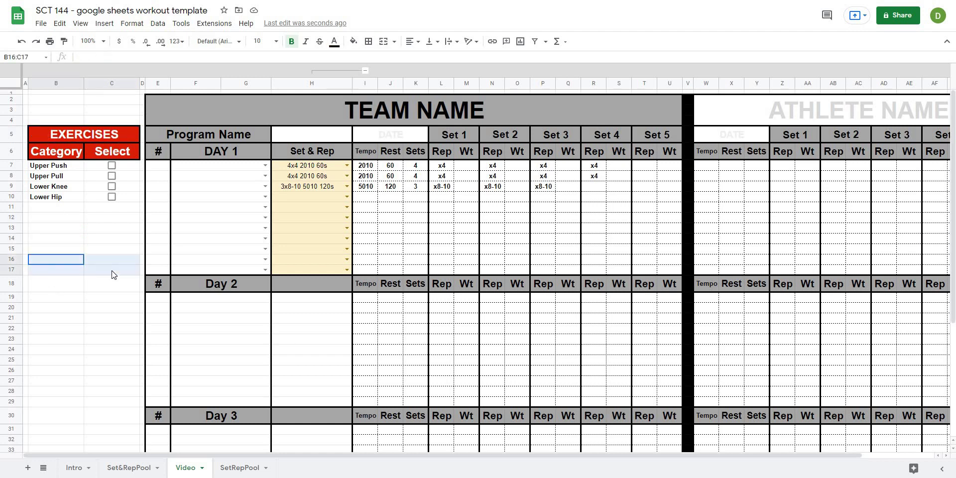
{"action": "left_click", "coordinate": [383, 42]}
{"action": "left_click", "coordinate": [59, 284]}
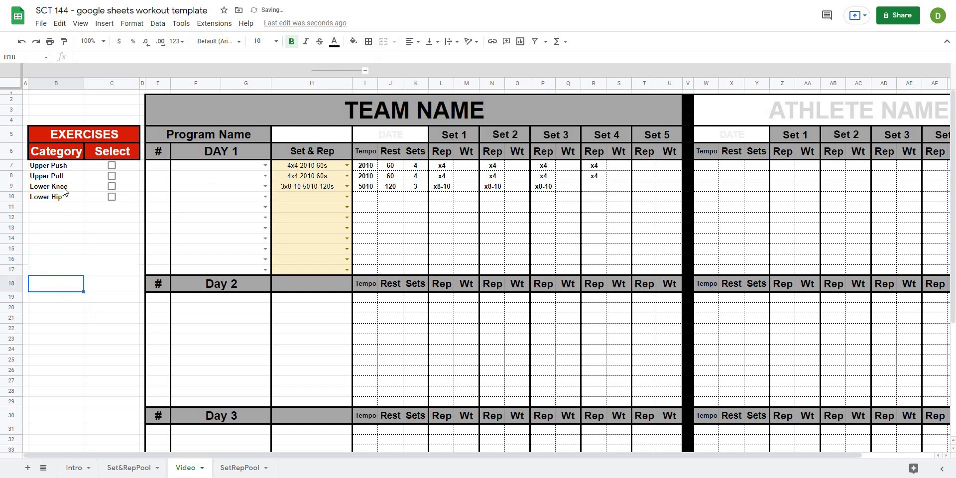
Step: Copy the Category and Select headers from B6:C6 to B18:C18
{"action": "left_click_drag", "start_coordinate": [63, 159], "coordinate": [98, 160]}
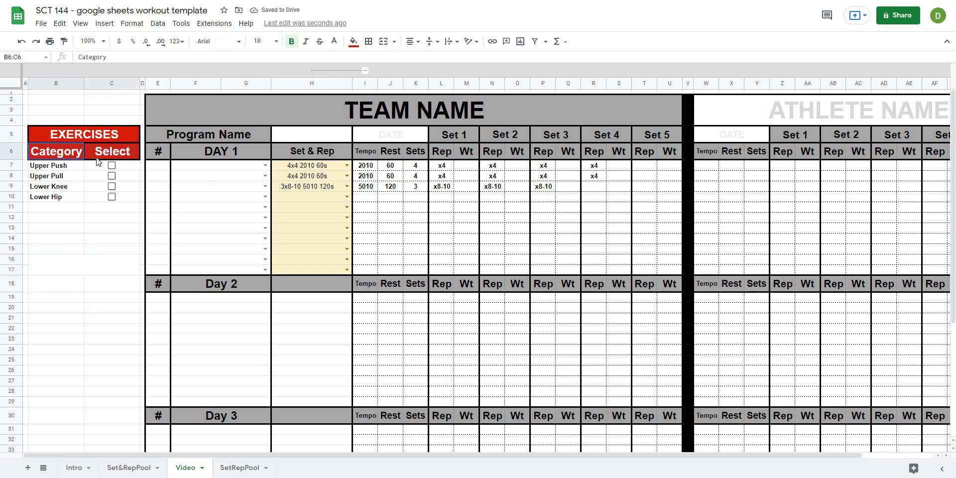
{"action": "key", "text": "ctrl+c"}
{"action": "left_click", "coordinate": [44, 283]}
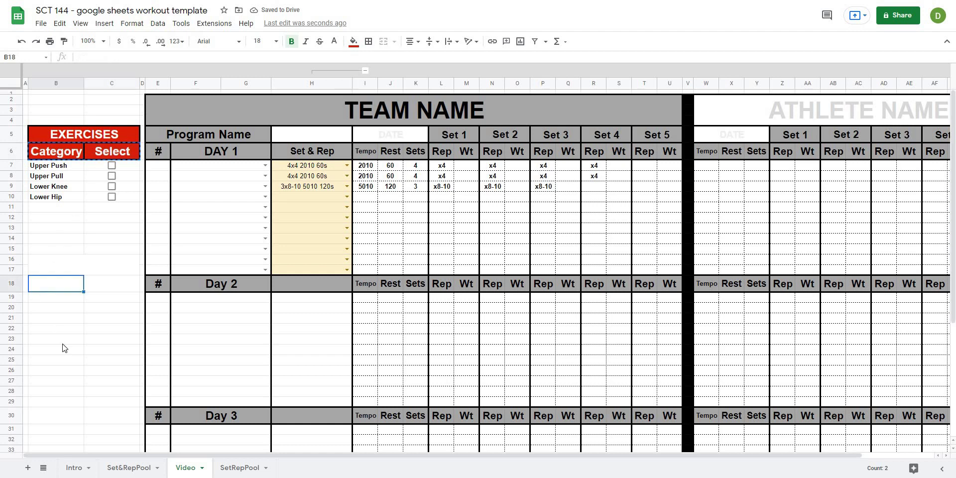
{"action": "key", "text": "ctrl+v"}
{"action": "left_click", "coordinate": [67, 351]}
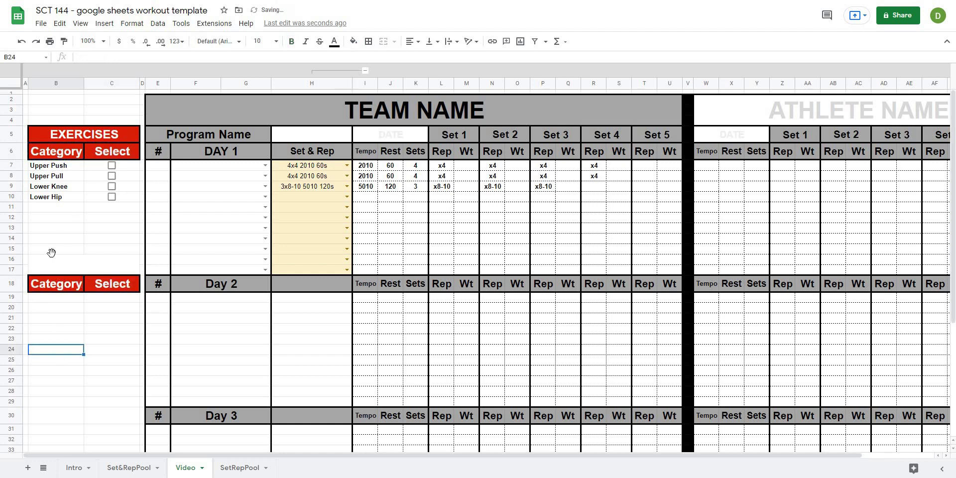
Step: Copy the EXERCISES heading with its formatting into the merged cell B16:C17
{"action": "left_click_drag", "start_coordinate": [51, 255], "coordinate": [112, 272]}
{"action": "left_click", "coordinate": [70, 136]}
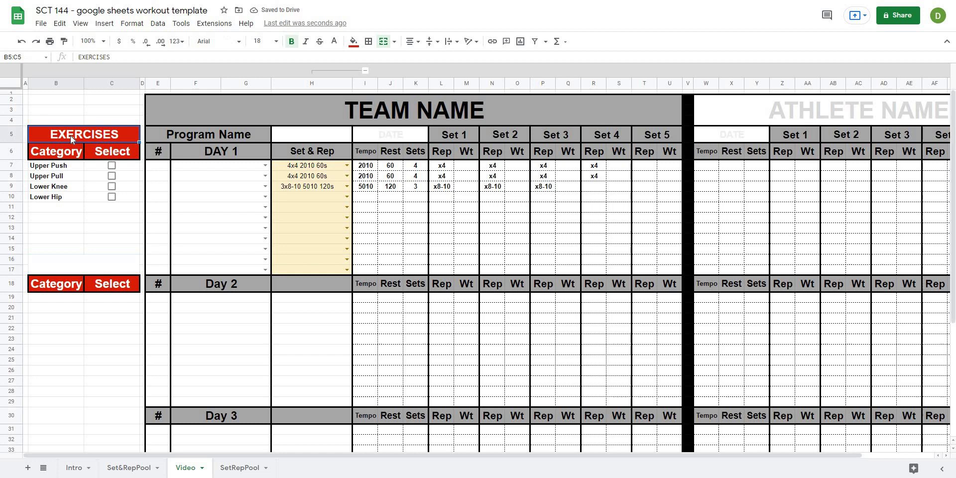
{"action": "key", "text": "ctrl+c"}
{"action": "left_click", "coordinate": [55, 265]}
{"action": "key", "text": "ctrl+v"}
{"action": "left_click", "coordinate": [60, 340]}
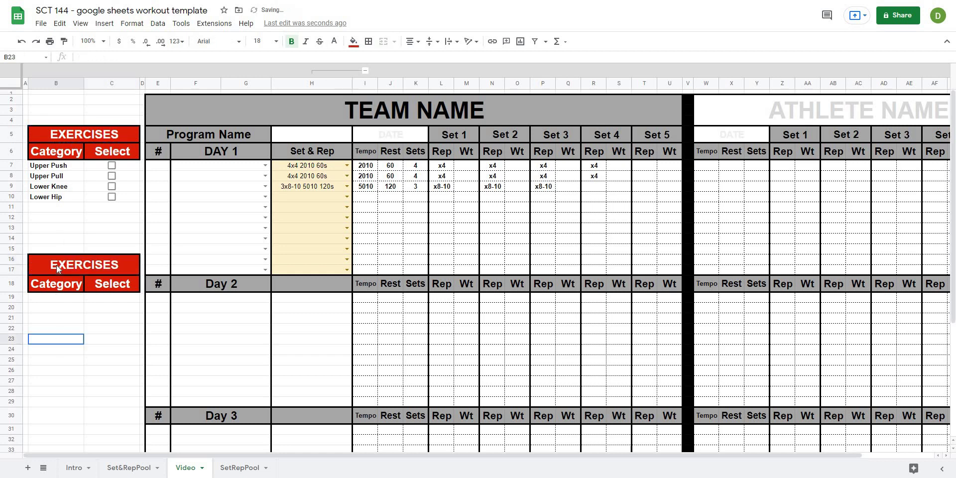
Step: Change the copied heading in B16:C17 to "Set & Rep"
{"action": "left_click", "coordinate": [58, 269]}
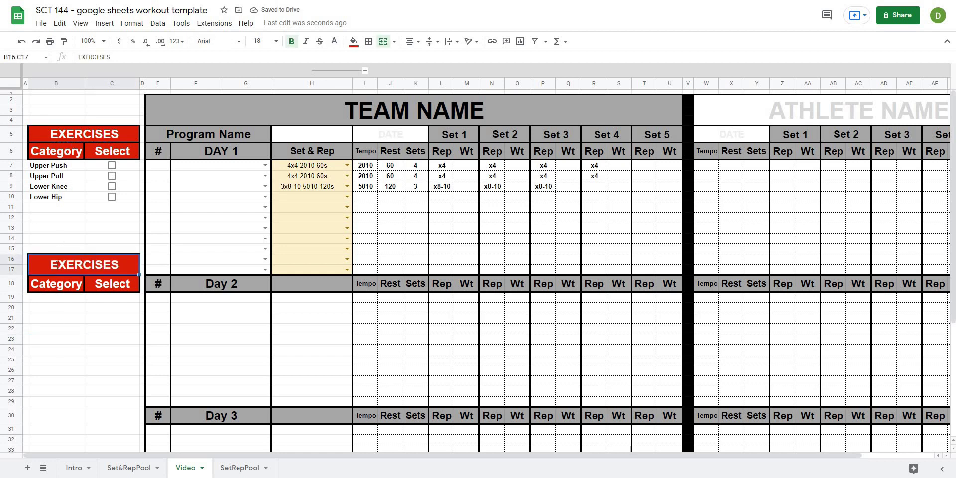
{"action": "type", "text": "Set & Rep"}
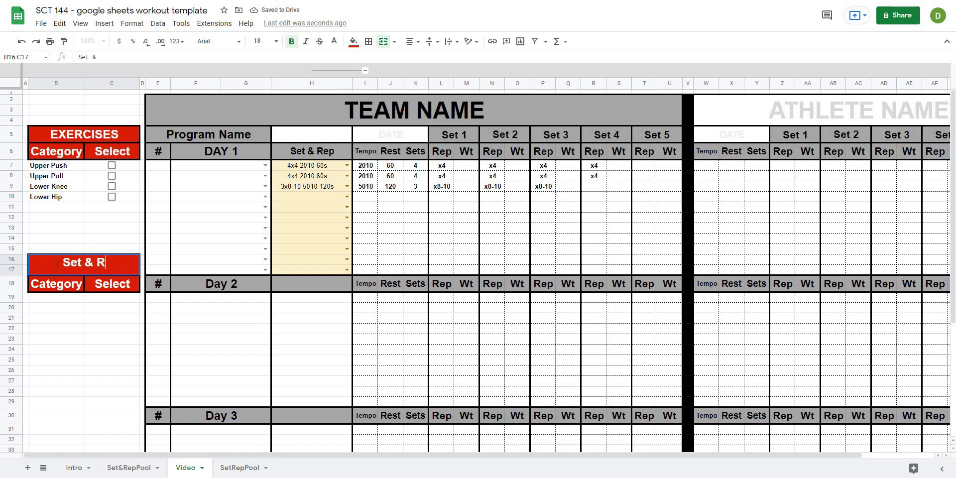
{"action": "left_click", "coordinate": [75, 341]}
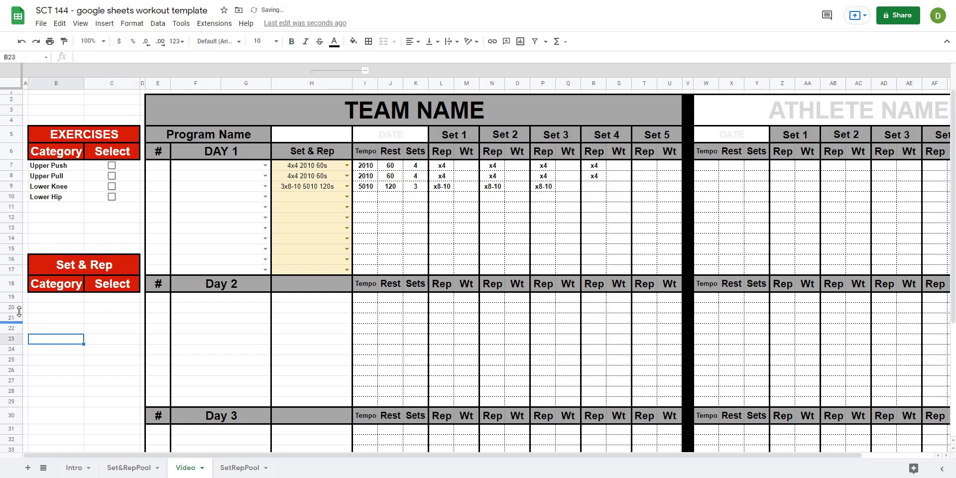
Step: List the categories Hypertrophy, Strength and Power in cells B19:B21 under the Set & Rep heading
{"action": "left_click", "coordinate": [58, 301]}
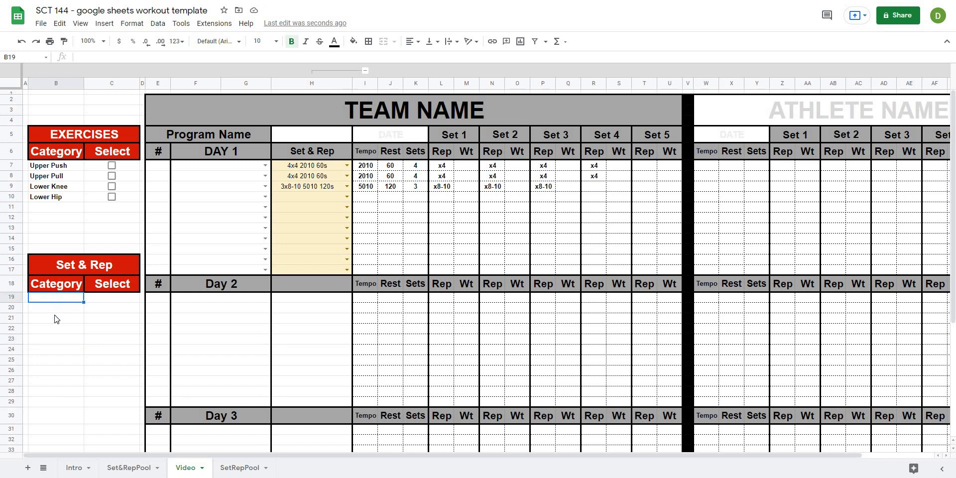
{"action": "left_click", "coordinate": [60, 353]}
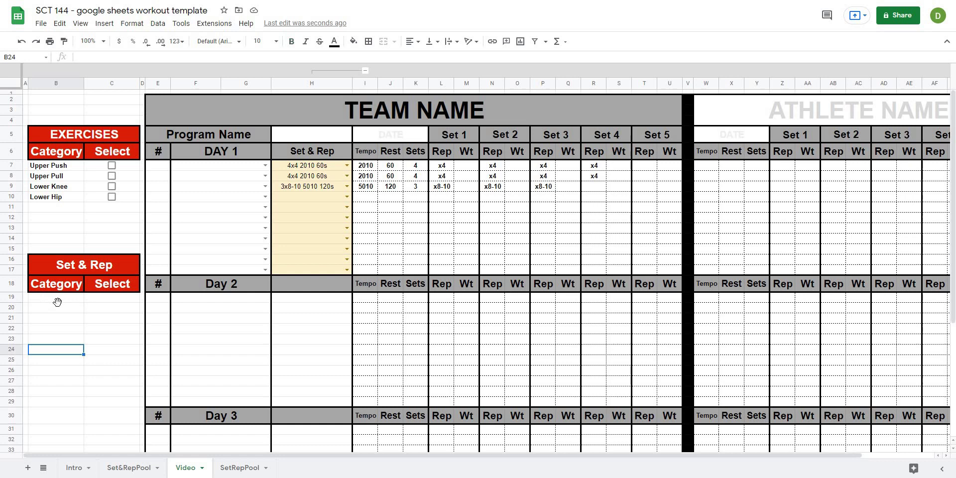
{"action": "left_click", "coordinate": [58, 301]}
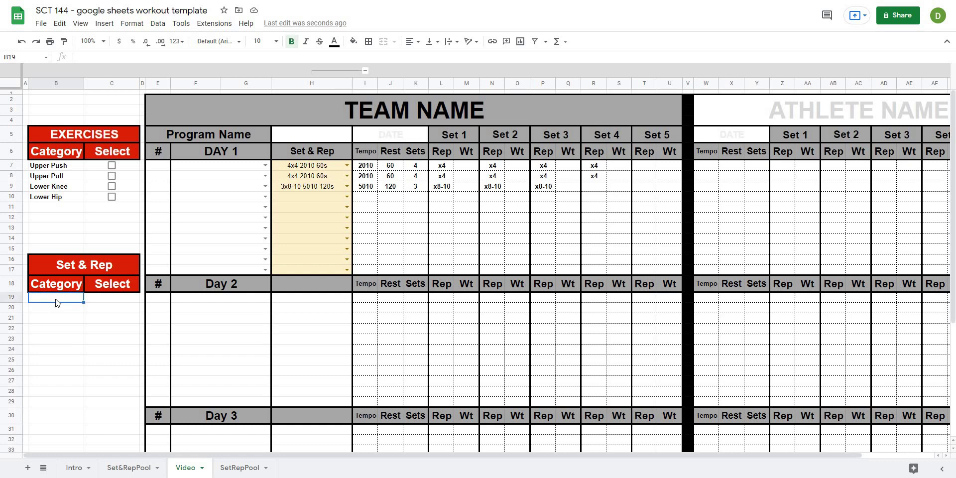
{"action": "type", "text": "Hypertrophy"}
{"action": "key", "text": "Return"}
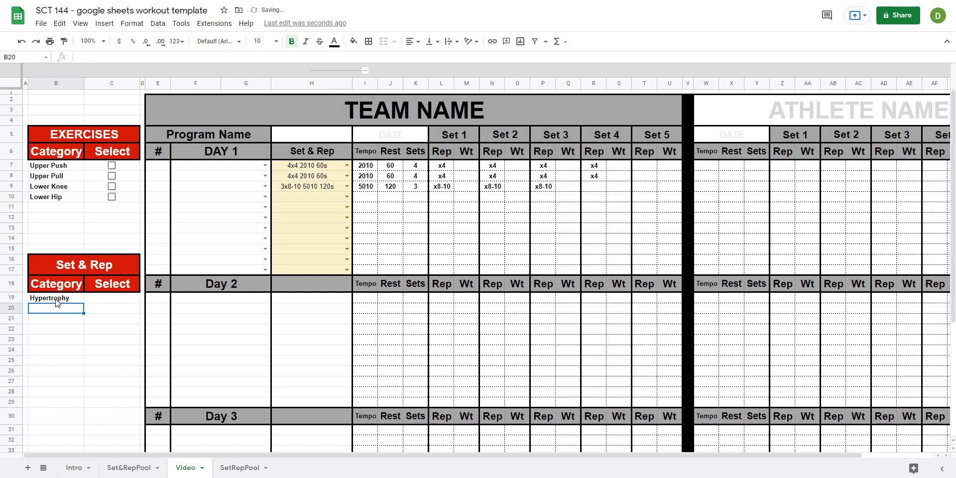
{"action": "type", "text": "Strength"}
{"action": "key", "text": "Return"}
{"action": "type", "text": "P"}
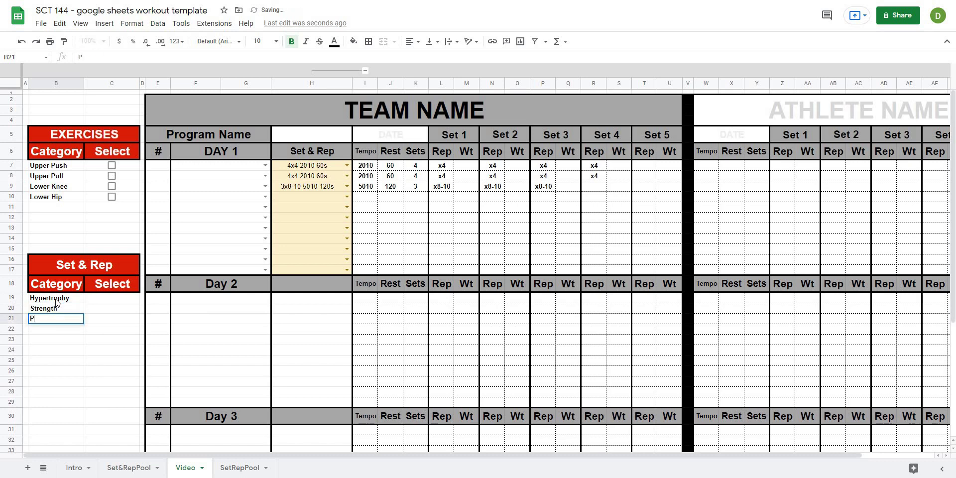
{"action": "type", "text": "ower"}
{"action": "key", "text": "Return"}
Step: Add 531 as the fourth Set & Rep category in cell B22 and select that cell
{"action": "type", "text": "53"}
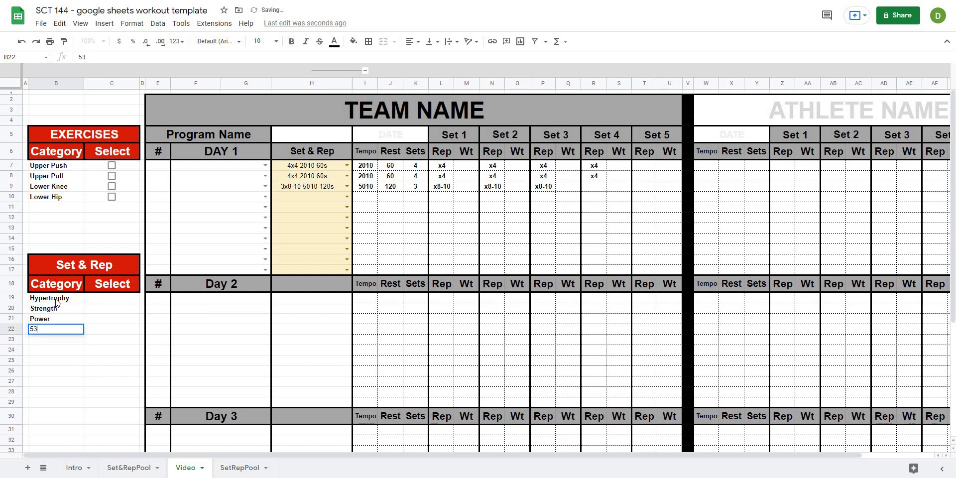
{"action": "type", "text": "1"}
{"action": "key", "text": "Return"}
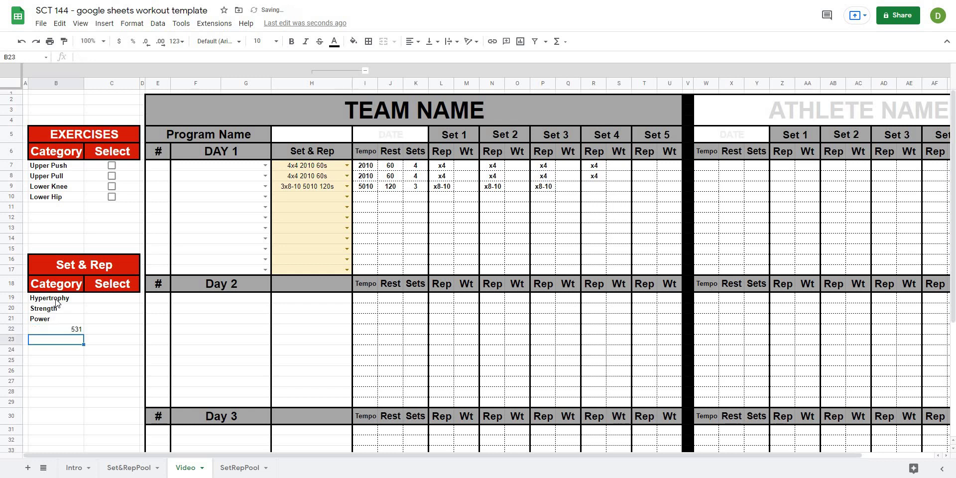
{"action": "left_click", "coordinate": [54, 331]}
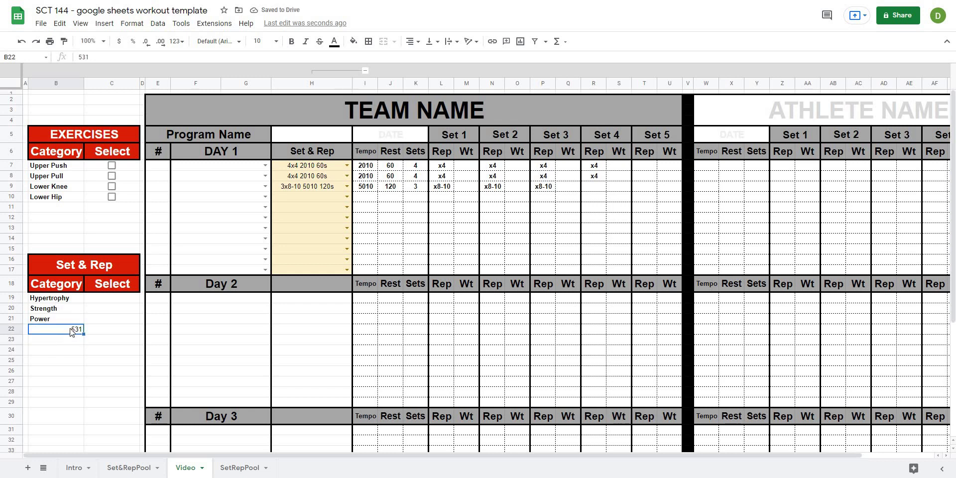
Step: Make the 531 category in cell B22 bold to match the other Set & Rep categories
{"action": "left_click_drag", "start_coordinate": [55, 298], "coordinate": [100, 329]}
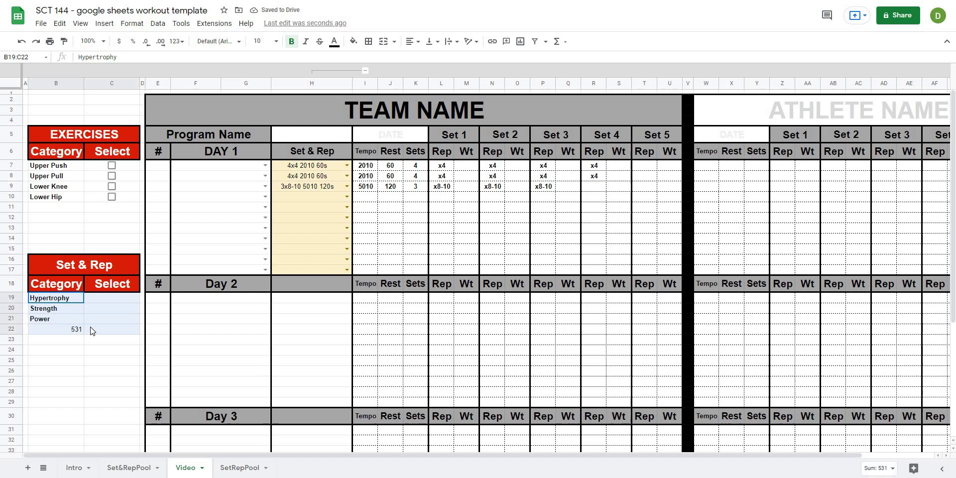
{"action": "left_click", "coordinate": [70, 333]}
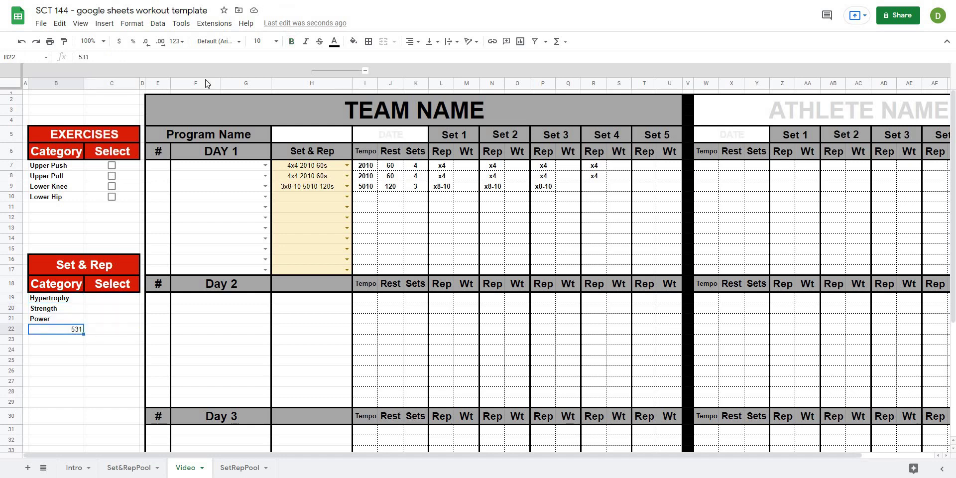
{"action": "left_click", "coordinate": [157, 24]}
{"action": "mouse_move", "coordinate": [131, 24]}
{"action": "mouse_move", "coordinate": [253, 83]}
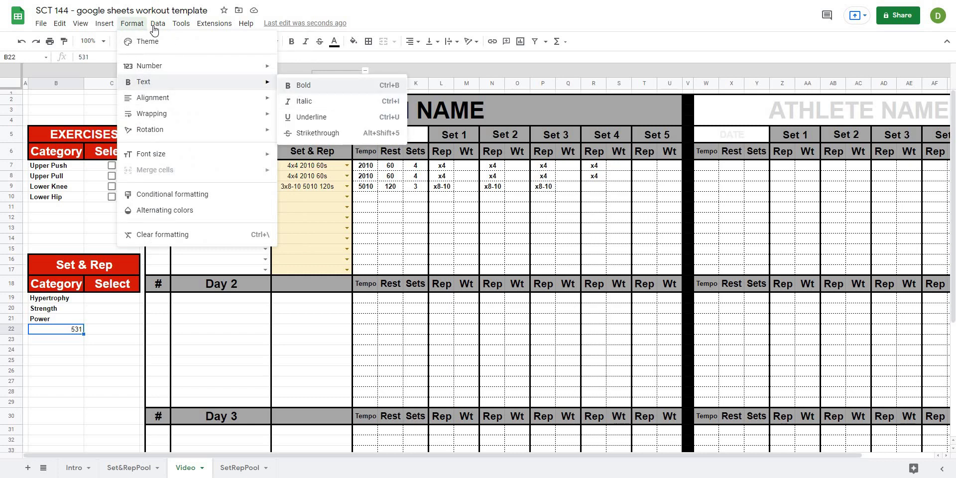
{"action": "mouse_move", "coordinate": [163, 25]}
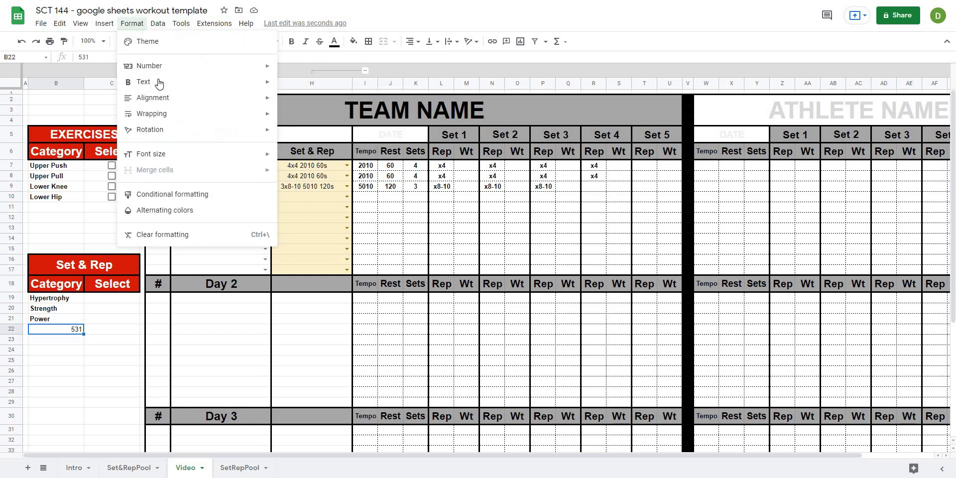
{"action": "mouse_move", "coordinate": [157, 81]}
{"action": "left_click", "coordinate": [290, 85]}
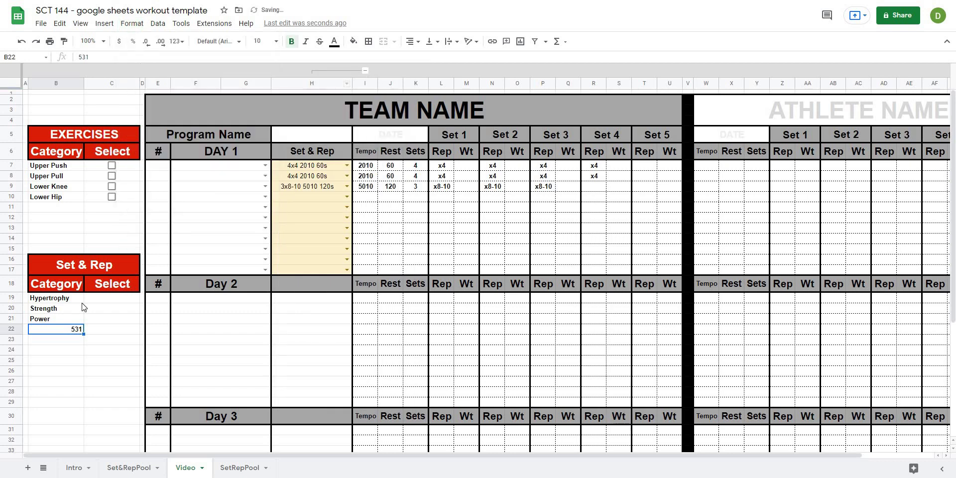
Step: Left-align the Set & Rep categories in cells B19:B22
{"action": "left_click", "coordinate": [68, 298]}
{"action": "left_click", "coordinate": [73, 319], "text": "shift"}
{"action": "key", "text": "shift+Down"}
{"action": "left_click", "coordinate": [412, 41]}
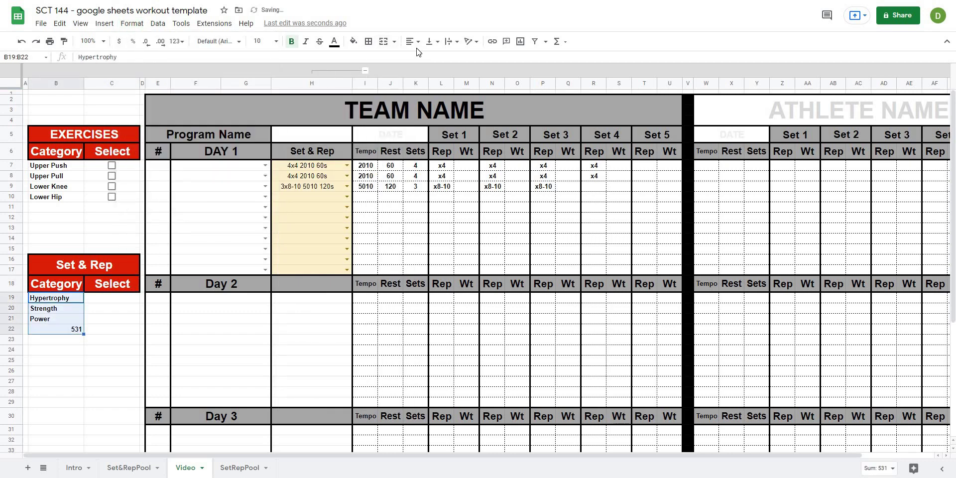
{"action": "key", "text": "ctrl+shift+l"}
{"action": "left_click", "coordinate": [80, 367]}
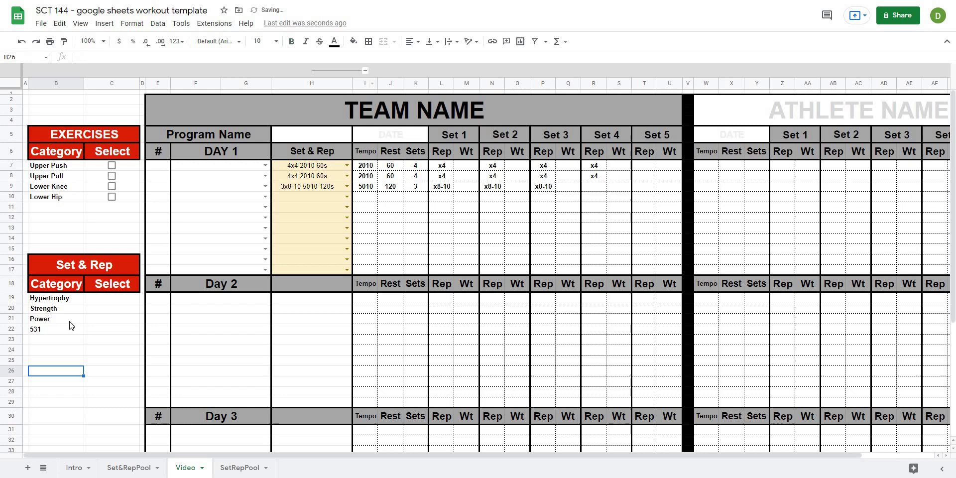
Step: Insert checkboxes in cells C19:C22 under the Set & Rep table's Select heading
{"action": "left_click", "coordinate": [108, 299]}
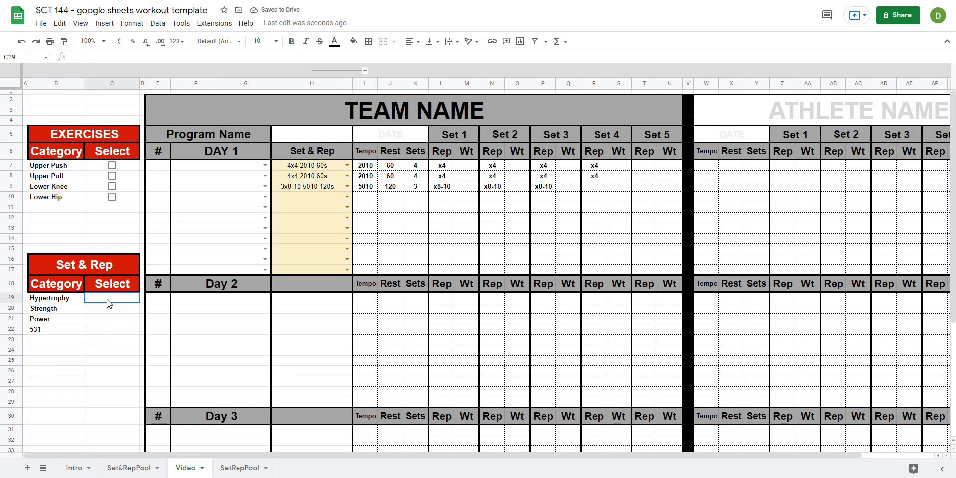
{"action": "left_click", "coordinate": [111, 333], "text": "shift"}
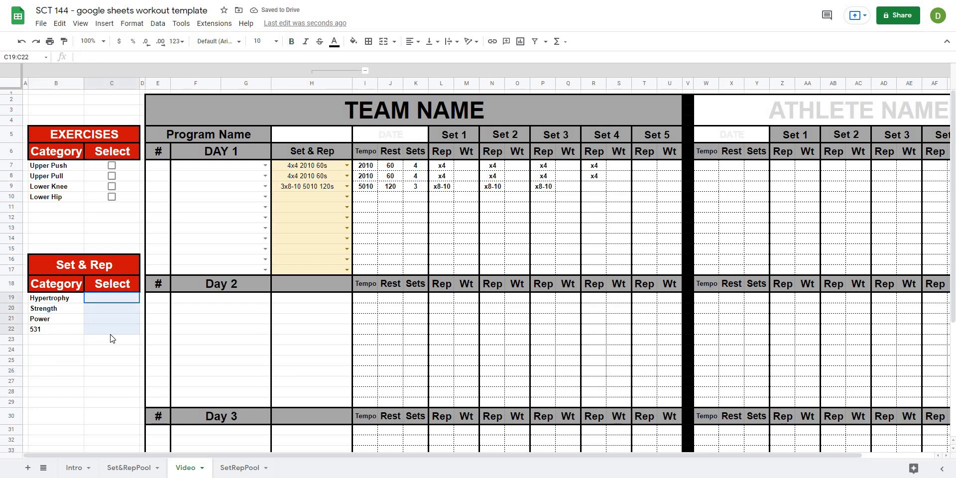
{"action": "left_click", "coordinate": [100, 361]}
{"action": "left_click", "coordinate": [101, 299]}
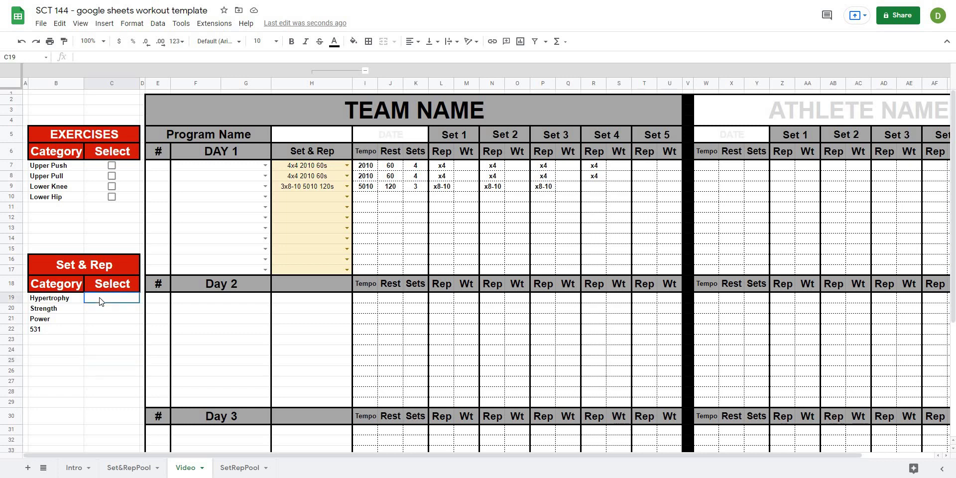
{"action": "left_click", "coordinate": [106, 329], "text": "shift"}
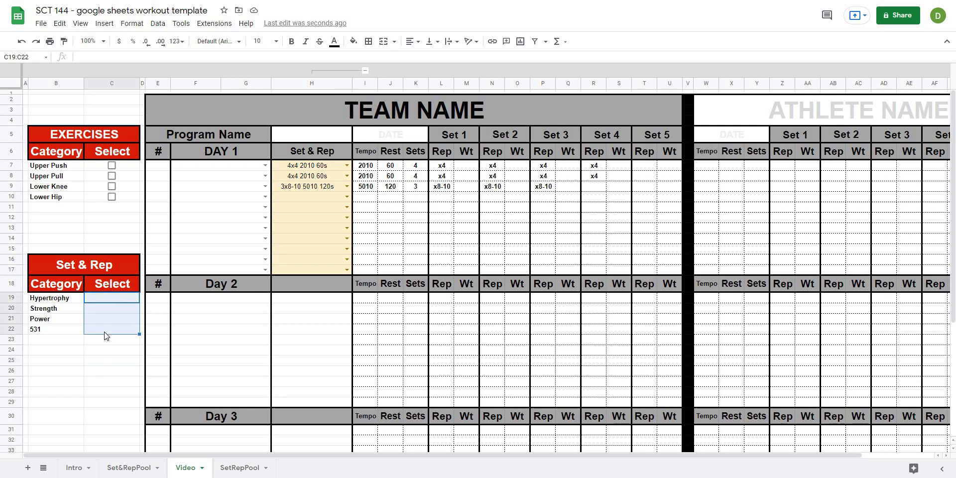
{"action": "left_click", "coordinate": [99, 23]}
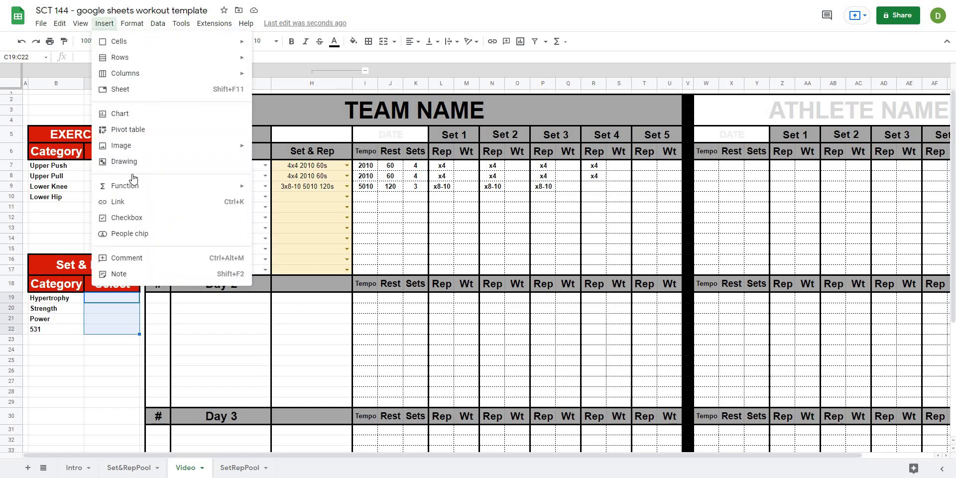
{"action": "left_click", "coordinate": [119, 217]}
{"action": "left_click", "coordinate": [56, 371]}
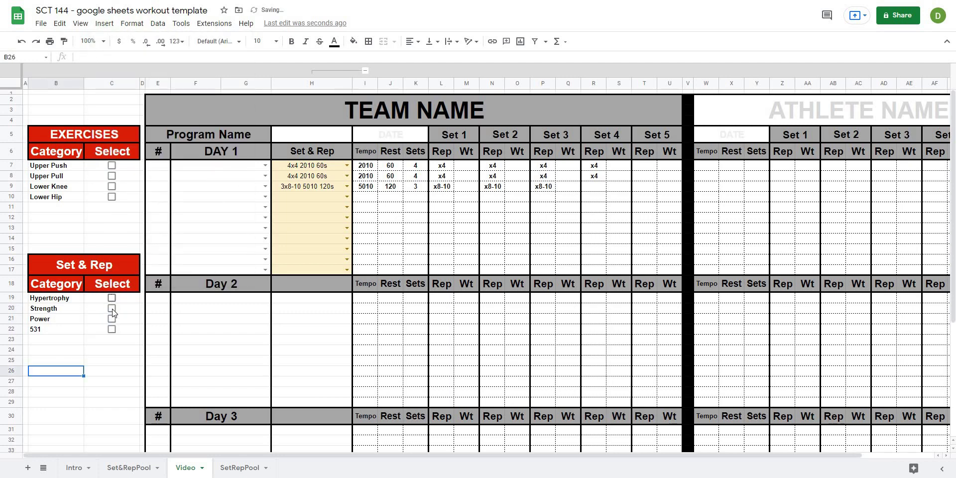
Step: Try out the four Set & Rep checkboxes in C19:C22 by ticking and then clearing all of them
{"action": "left_click", "coordinate": [112, 297]}
{"action": "key", "text": "Down"}
{"action": "key", "text": "space"}
{"action": "key", "text": "Down"}
{"action": "key", "text": "space"}
{"action": "key", "text": "Down"}
{"action": "key", "text": "space"}
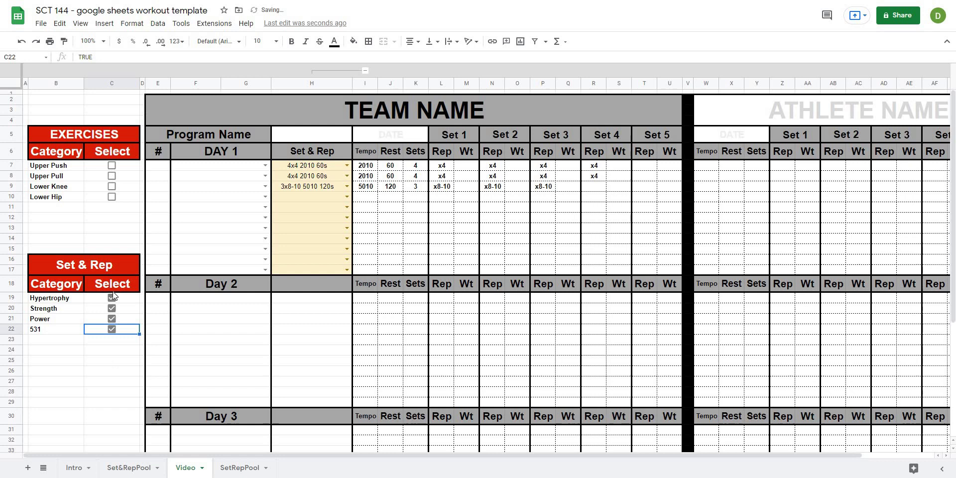
{"action": "left_click", "coordinate": [112, 360]}
{"action": "left_click", "coordinate": [112, 298]}
{"action": "left_click", "coordinate": [111, 308]}
{"action": "left_click", "coordinate": [112, 319]}
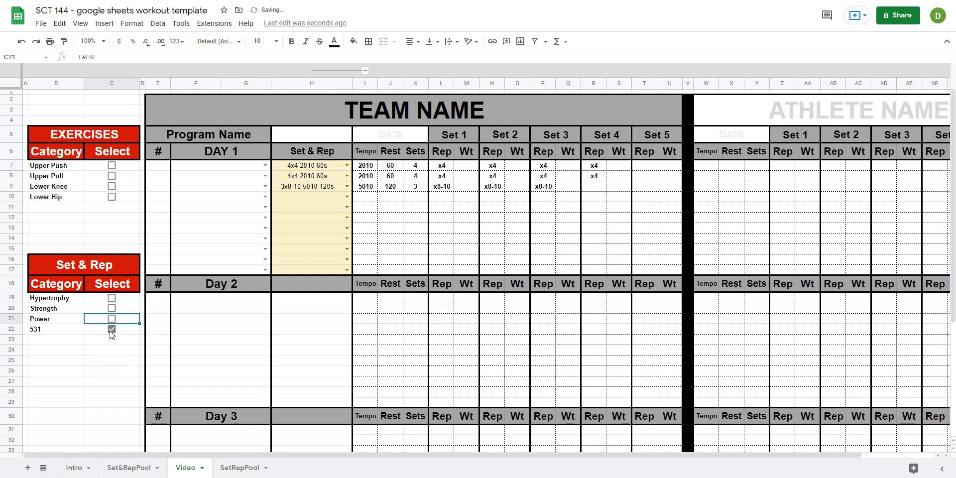
{"action": "left_click", "coordinate": [110, 330]}
Step: Try ticking the Hypertrophy and Strength checkboxes, and clear both again
{"action": "left_click", "coordinate": [112, 299]}
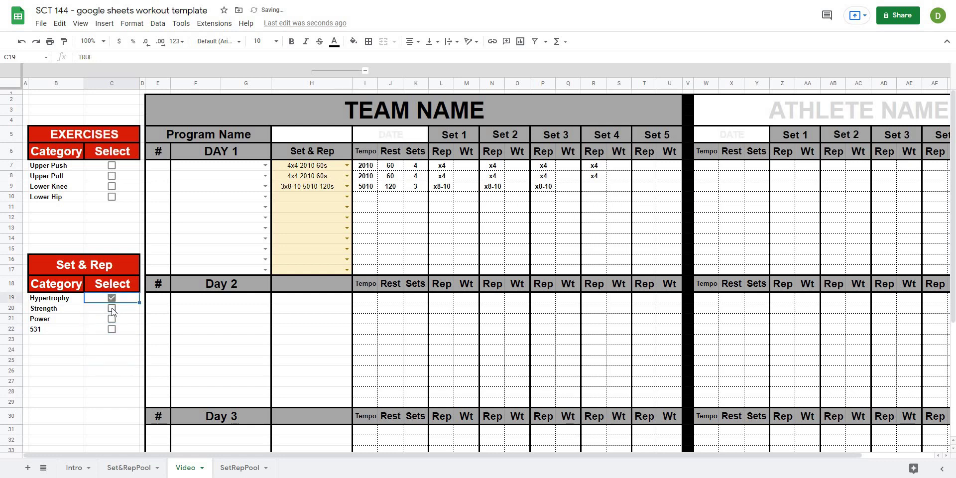
{"action": "left_click", "coordinate": [113, 308]}
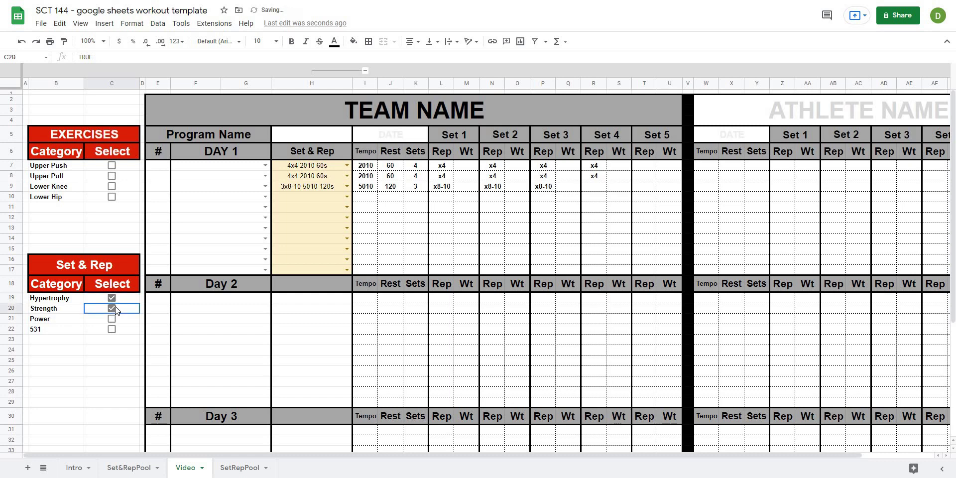
{"action": "left_click", "coordinate": [107, 363]}
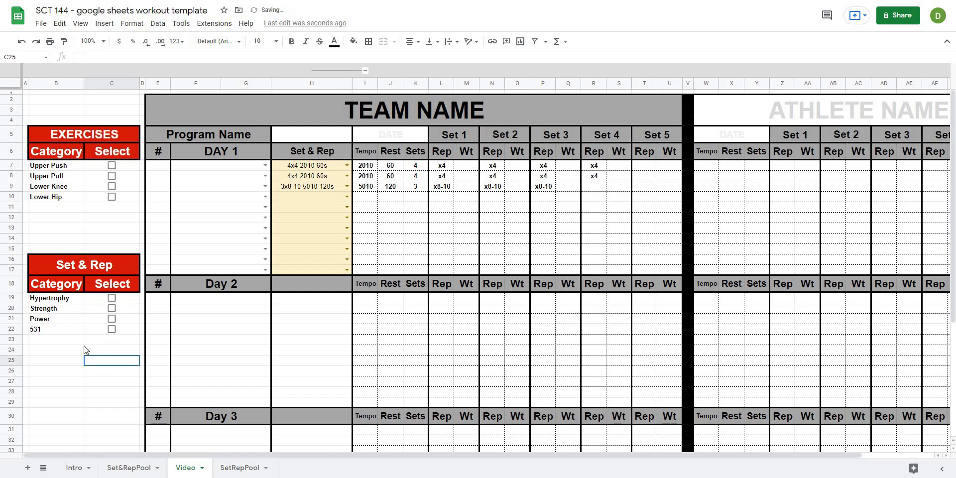
Step: Test the checkboxes beside Hypertrophy, Strength, Power and 531 once more, and return them all to unticked
{"action": "left_click", "coordinate": [44, 288]}
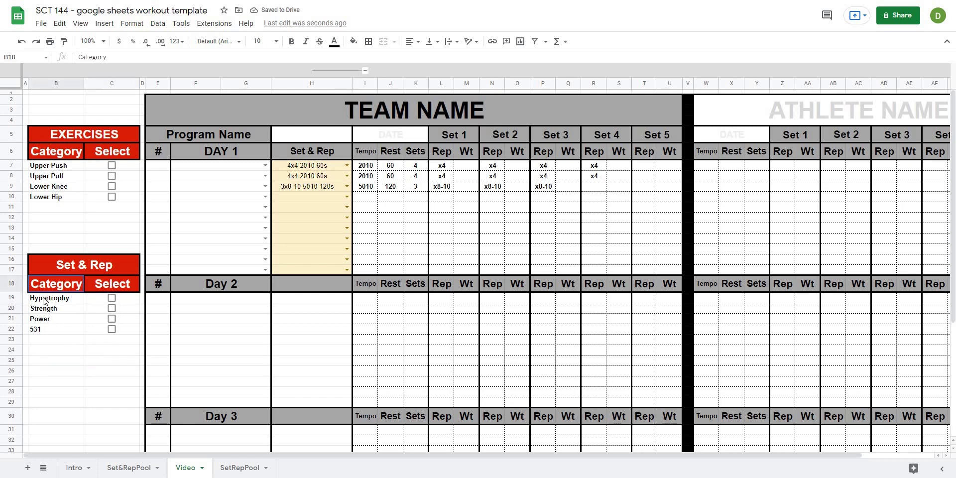
{"action": "left_click_drag", "start_coordinate": [49, 298], "coordinate": [53, 331]}
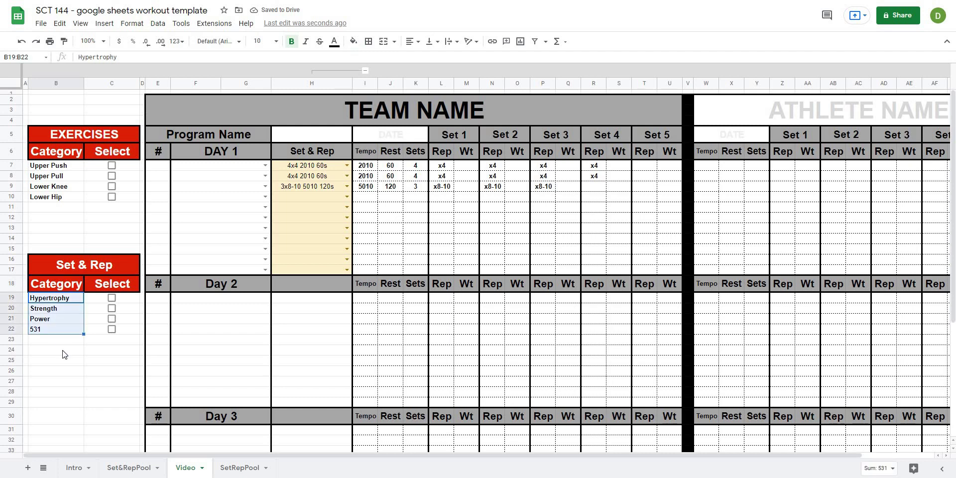
{"action": "left_click", "coordinate": [112, 297]}
{"action": "left_click", "coordinate": [111, 308]}
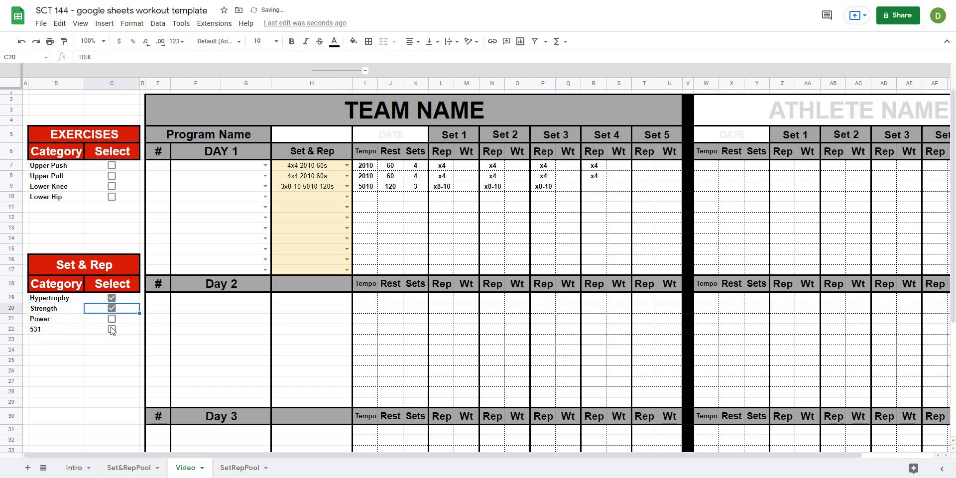
{"action": "left_click", "coordinate": [111, 319]}
{"action": "left_click", "coordinate": [111, 329]}
{"action": "left_click", "coordinate": [111, 319]}
{"action": "left_click", "coordinate": [111, 329]}
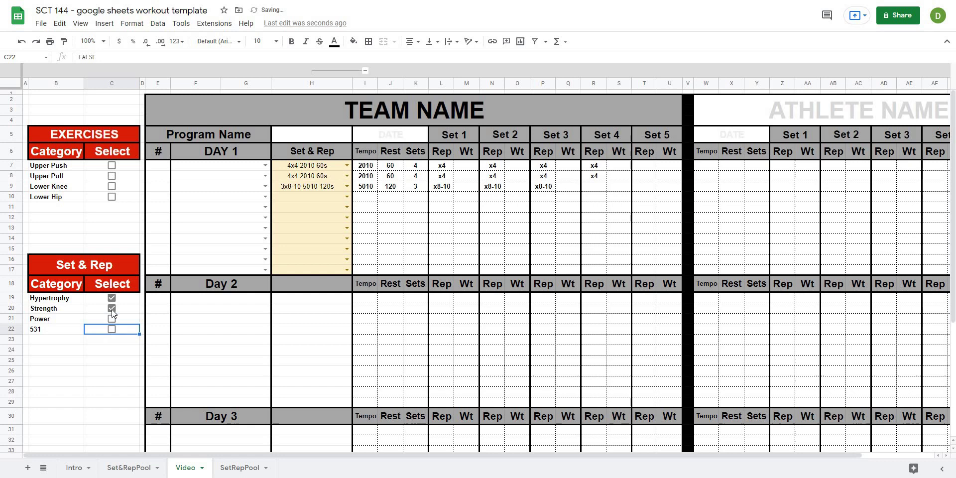
{"action": "key", "text": "ctrl+z"}
{"action": "key", "text": "ctrl+z"}
Step: Insert an empty column between Set & Rep Scheme and Tempo on the SetRepPool sheet
{"action": "left_click", "coordinate": [238, 468]}
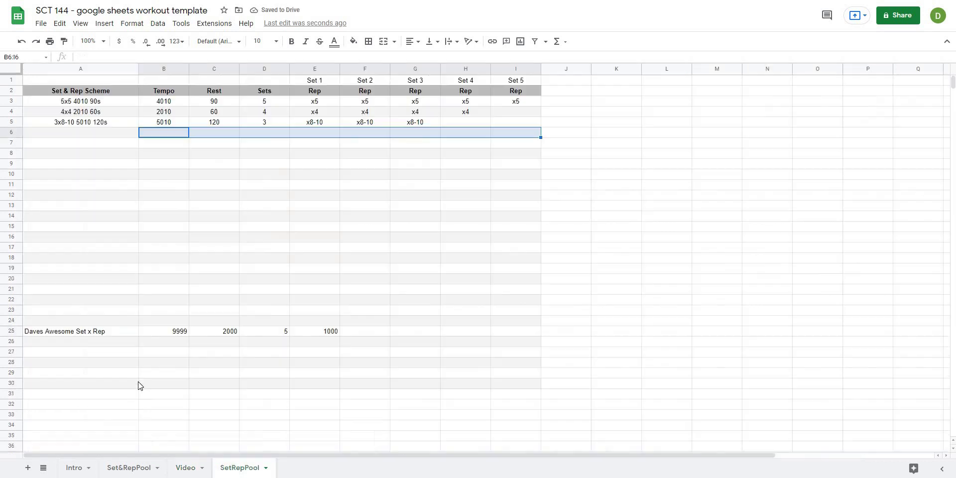
{"action": "left_click", "coordinate": [152, 289]}
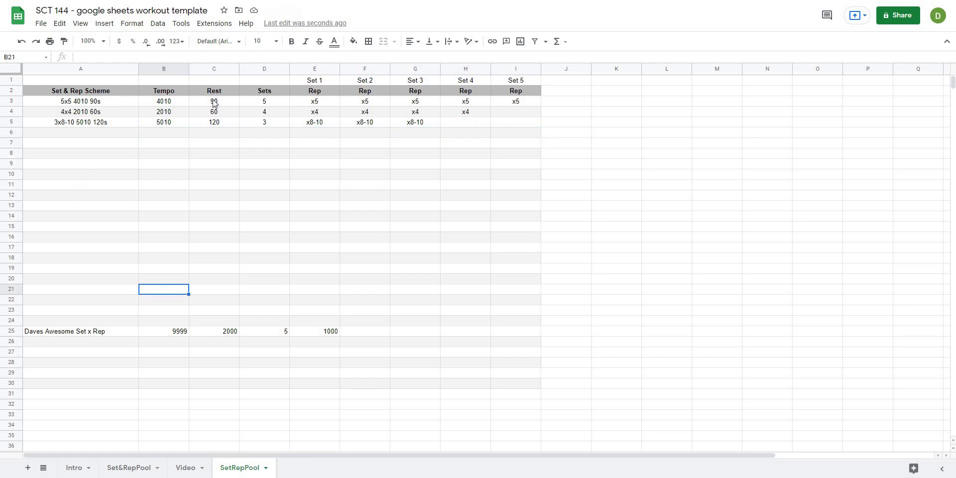
{"action": "left_click_drag", "start_coordinate": [92, 124], "coordinate": [79, 91]}
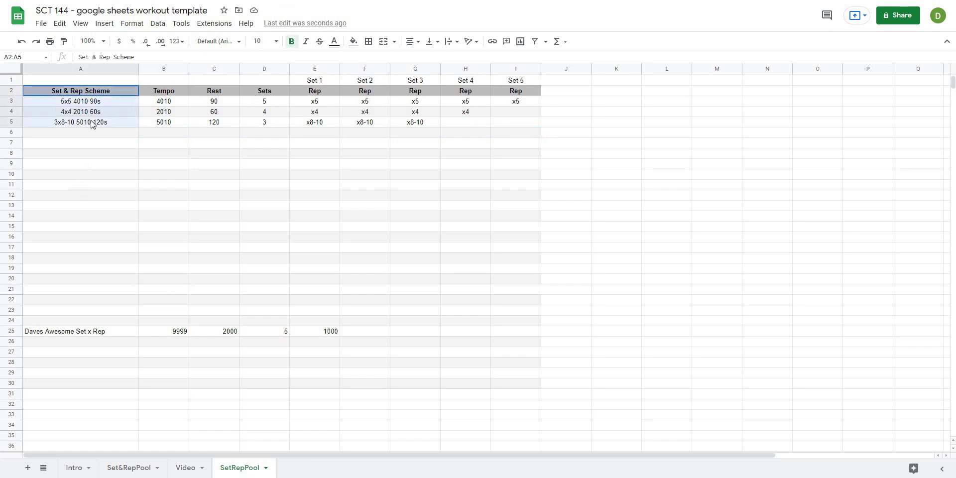
{"action": "left_click", "coordinate": [170, 198]}
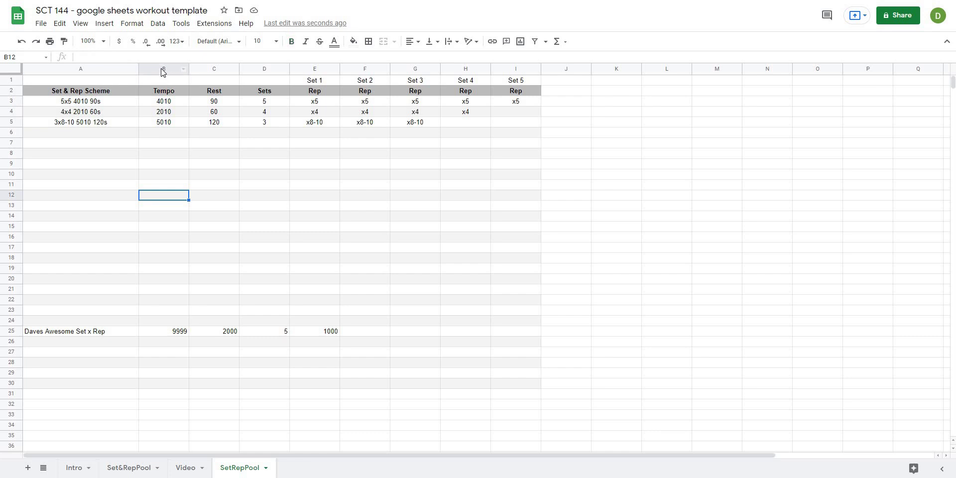
{"action": "left_click", "coordinate": [161, 70]}
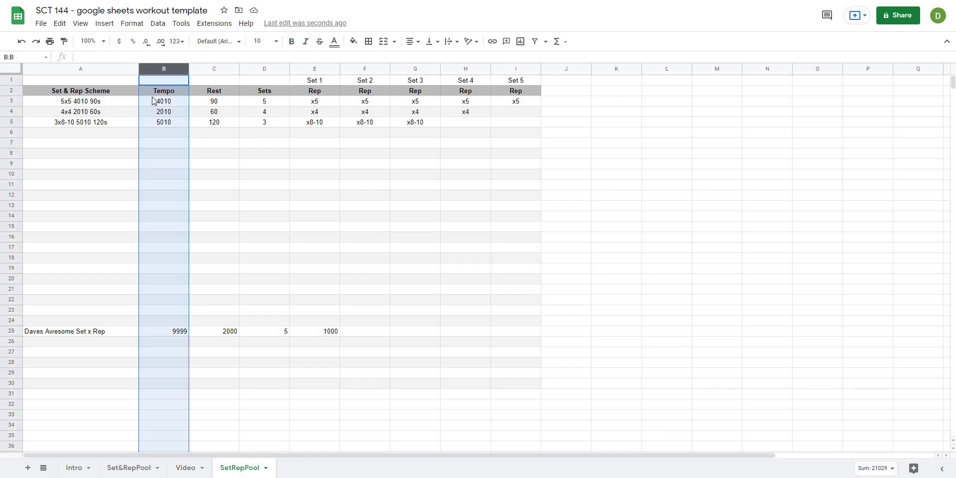
{"action": "right_click", "coordinate": [160, 69]}
{"action": "left_click", "coordinate": [208, 155]}
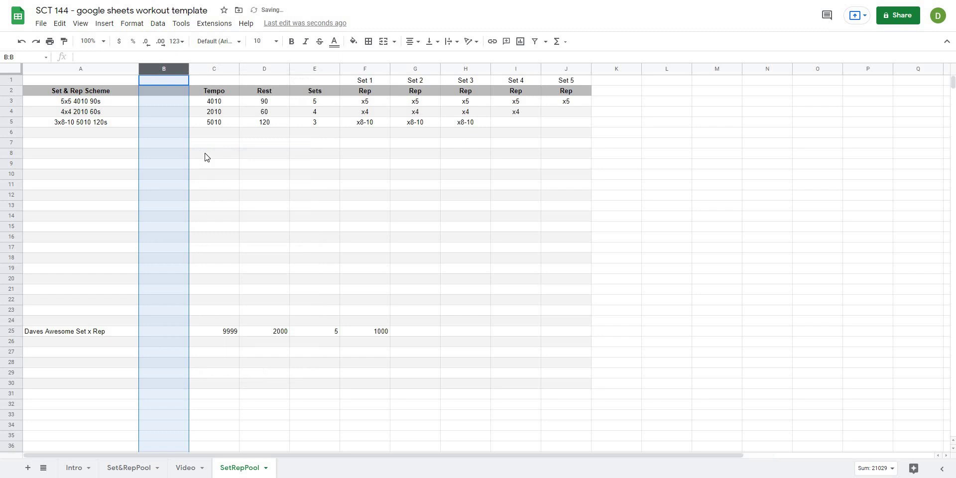
Step: Enter the heading Category in cell B2 of the new column
{"action": "left_click", "coordinate": [160, 95]}
{"action": "type", "text": "C"}
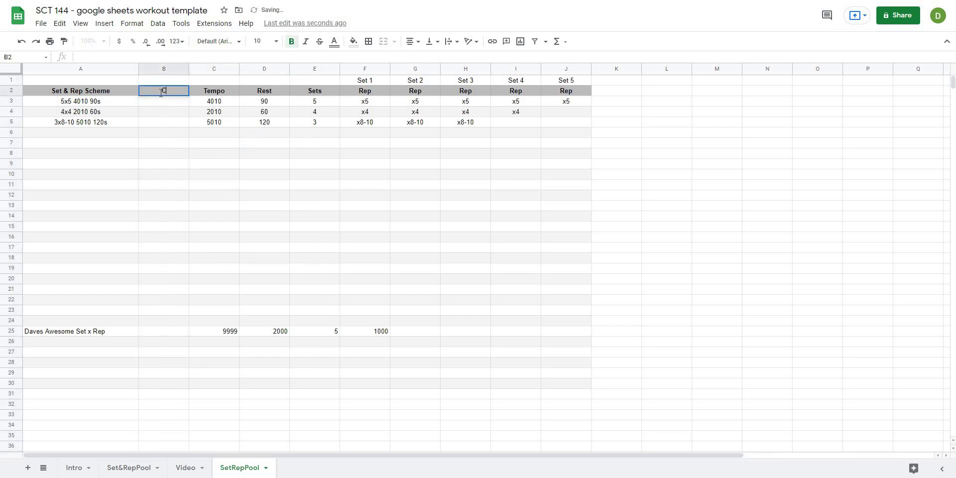
{"action": "type", "text": "ategory"}
{"action": "key", "text": "Return"}
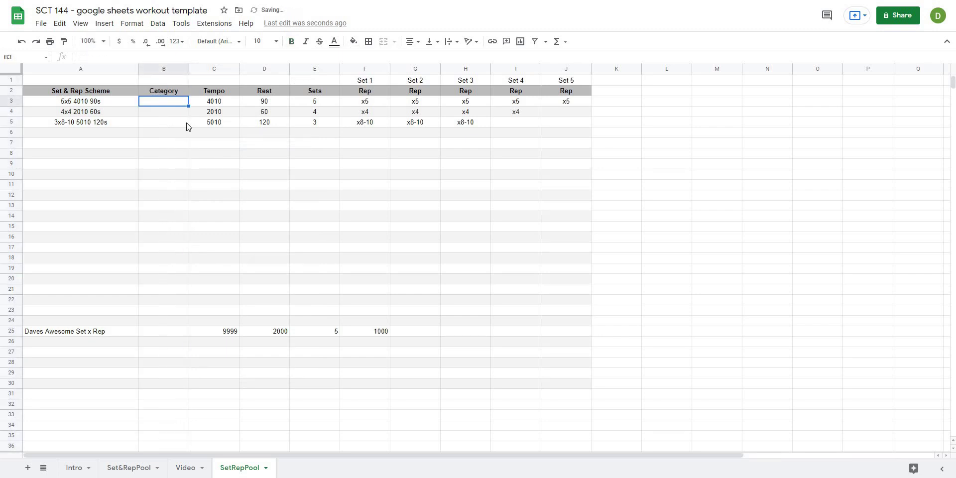
{"action": "key", "text": "Right"}
{"action": "key", "text": "Down"}
{"action": "key", "text": "Down"}
{"action": "key", "text": "Down"}
{"action": "key", "text": "Down"}
{"action": "key", "text": "Down"}
Step: Add dropdown data validation to SetRepPool cells B3:B30, using the list from range Video!B19:B29
{"action": "left_click_drag", "start_coordinate": [164, 101], "coordinate": [161, 384]}
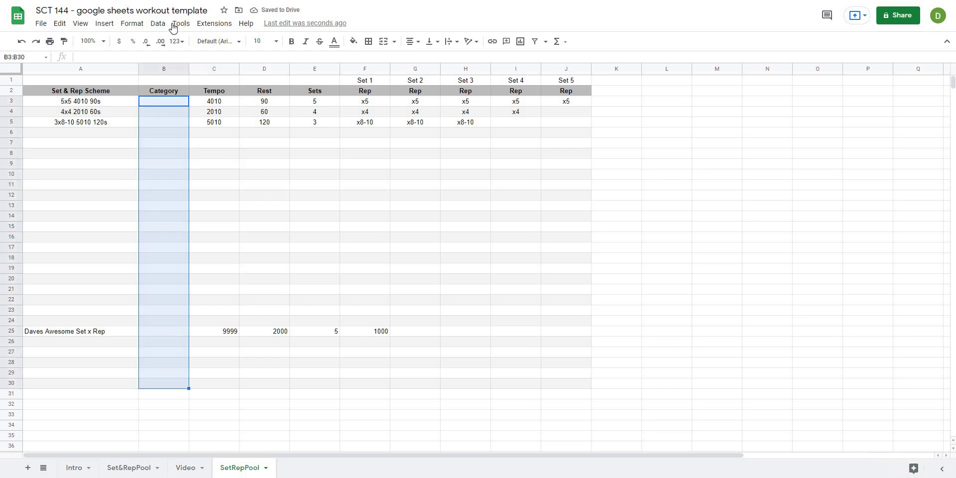
{"action": "left_click", "coordinate": [157, 23]}
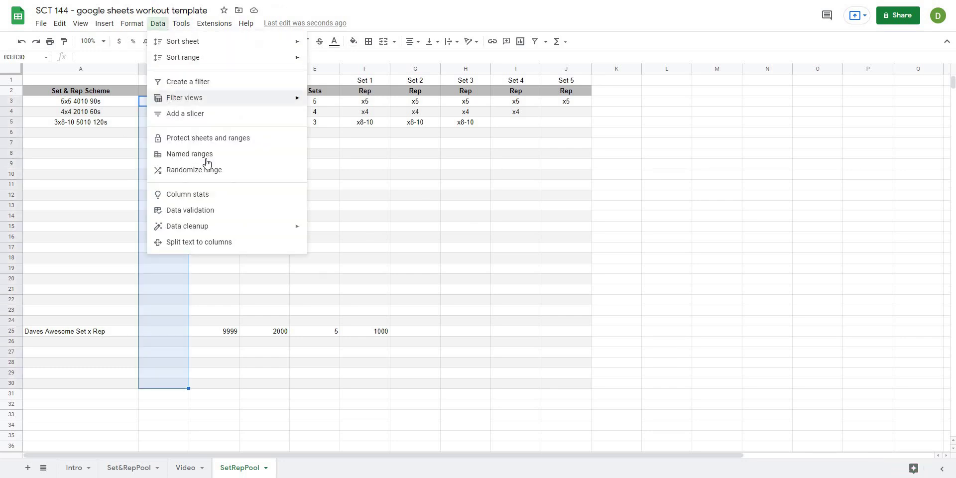
{"action": "left_click", "coordinate": [187, 211]}
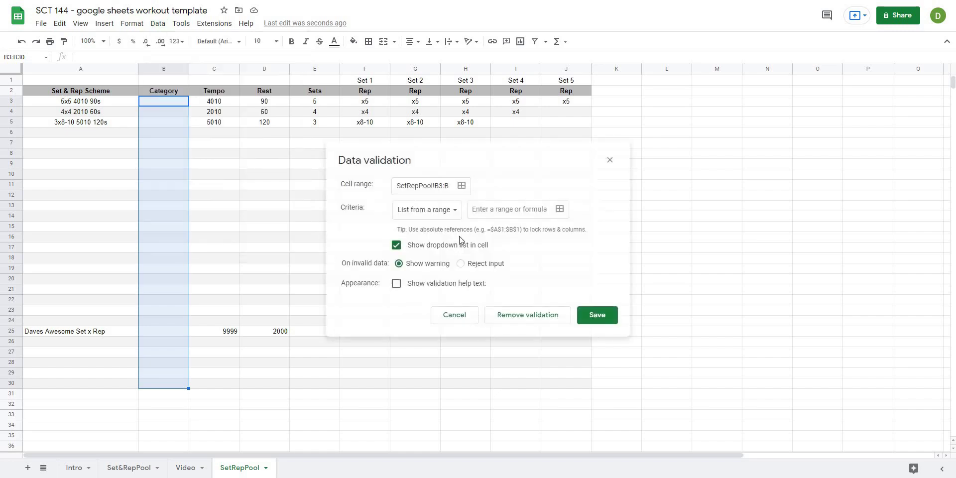
{"action": "left_click", "coordinate": [560, 209]}
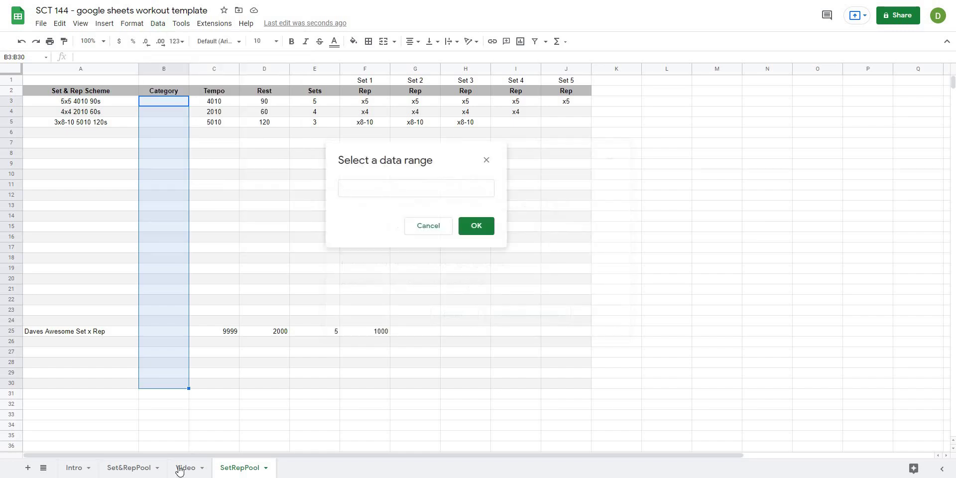
{"action": "left_click", "coordinate": [186, 468]}
{"action": "left_click_drag", "start_coordinate": [49, 298], "coordinate": [50, 310]}
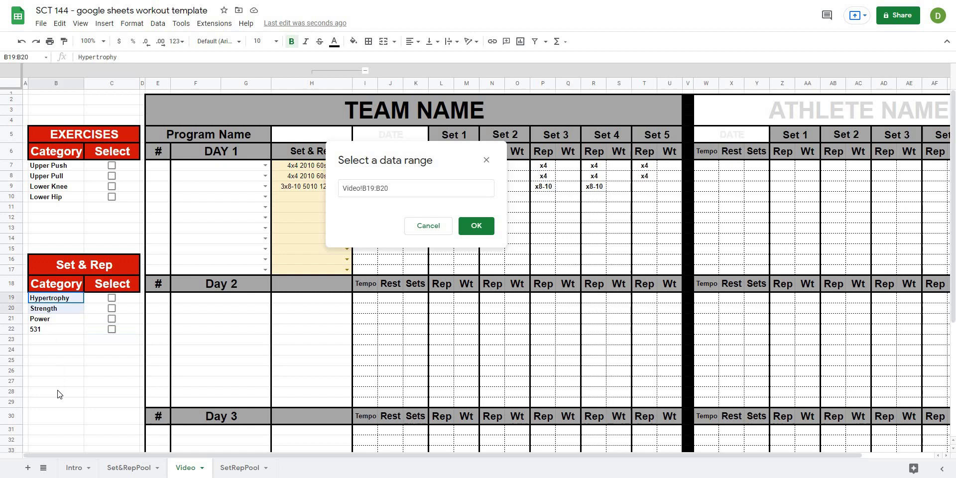
{"action": "left_click_drag", "start_coordinate": [58, 393], "coordinate": [61, 400]}
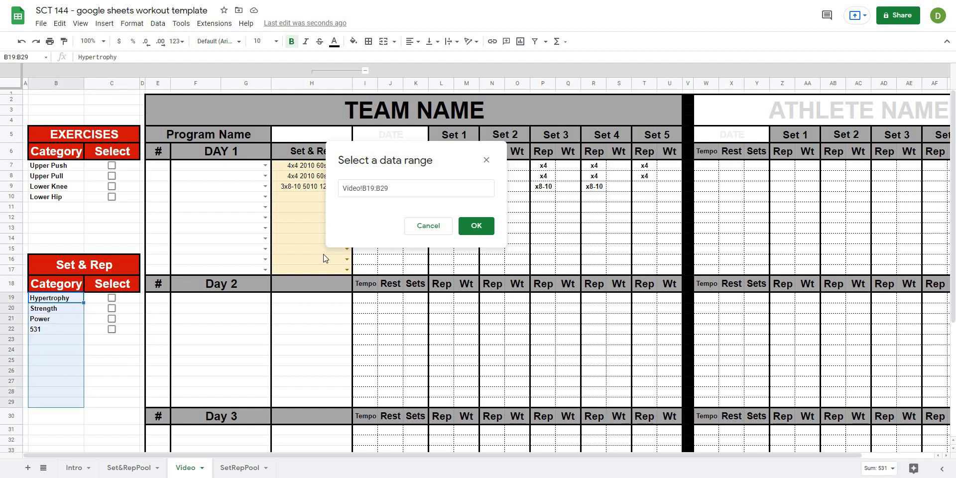
{"action": "left_click", "coordinate": [476, 226]}
{"action": "left_click", "coordinate": [596, 316]}
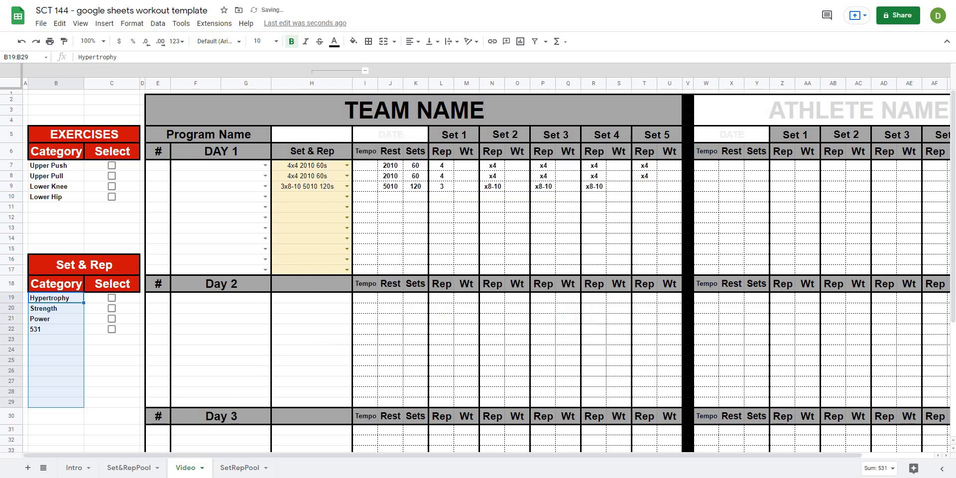
Step: On the SetRepPool sheet, choose the category Hypertrophy in B3, Strength in B4 and Power in B5
{"action": "left_click", "coordinate": [240, 468]}
{"action": "double_click", "coordinate": [154, 103]}
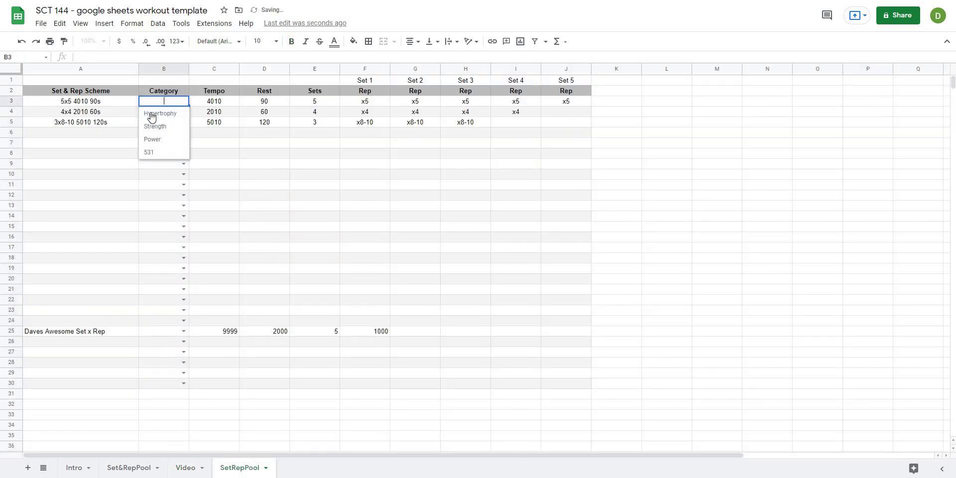
{"action": "left_click", "coordinate": [152, 114]}
{"action": "double_click", "coordinate": [172, 112]}
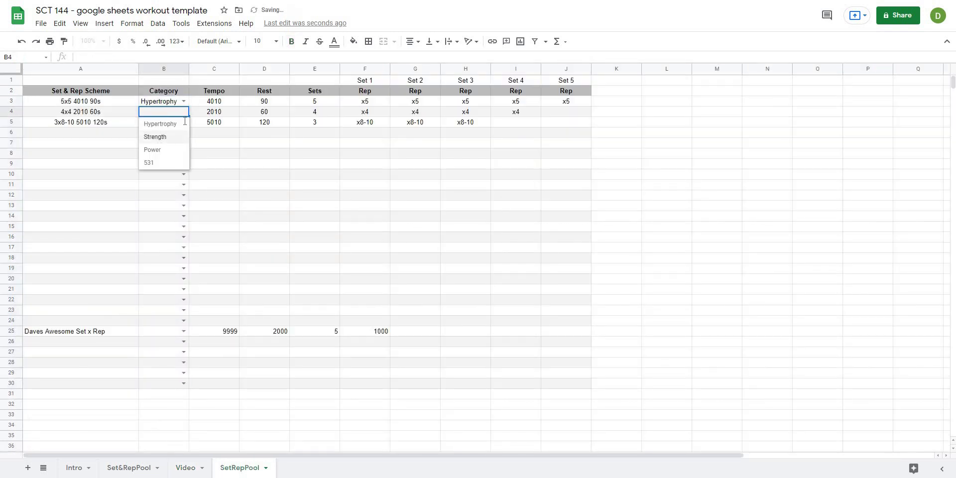
{"action": "left_click", "coordinate": [154, 137]}
{"action": "double_click", "coordinate": [170, 122]}
{"action": "left_click", "coordinate": [182, 160]}
{"action": "left_click", "coordinate": [261, 153]}
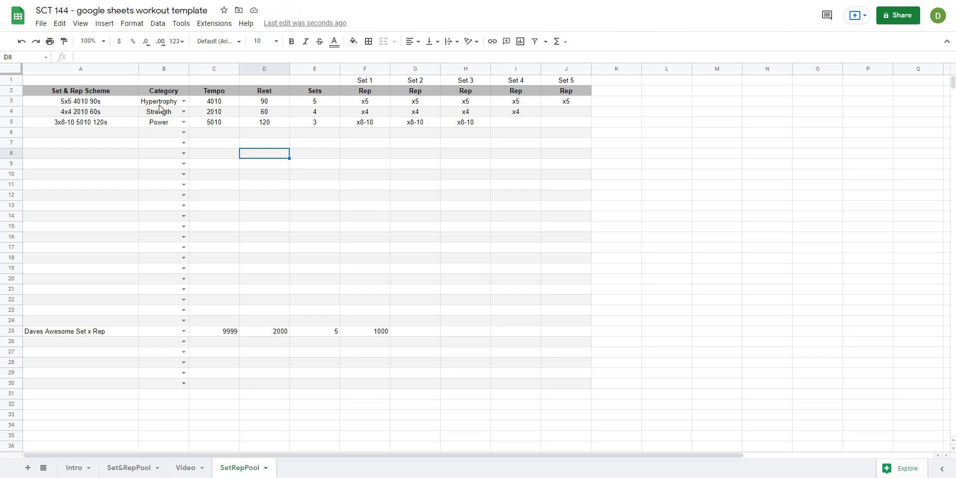
{"action": "left_click_drag", "start_coordinate": [159, 104], "coordinate": [160, 125]}
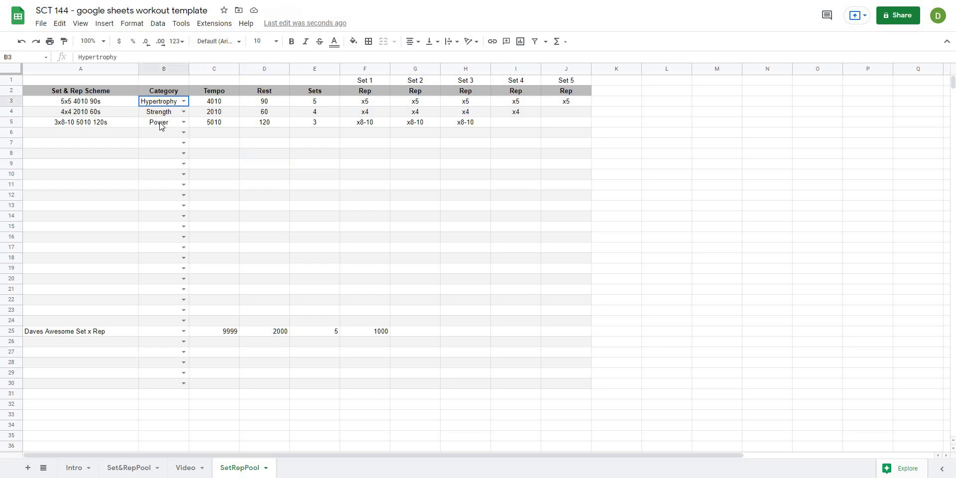
{"action": "left_click", "coordinate": [160, 156]}
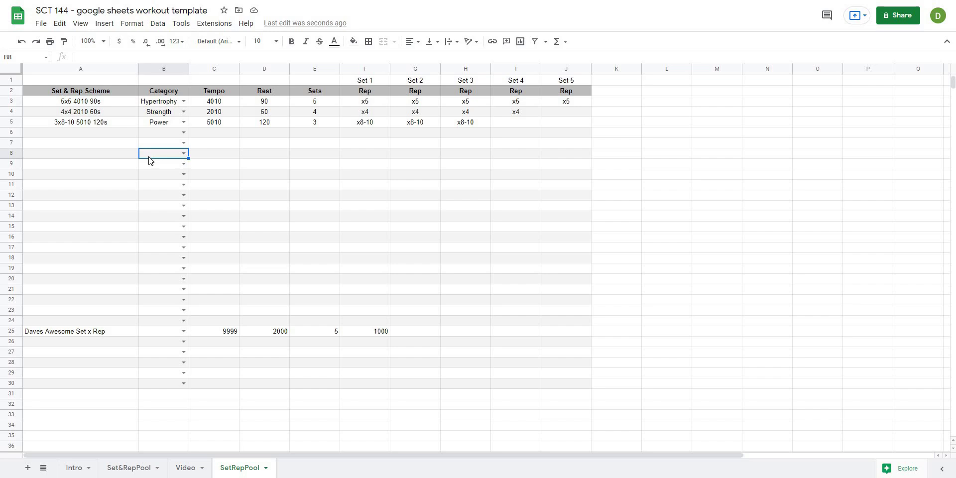
{"action": "left_click", "coordinate": [263, 177]}
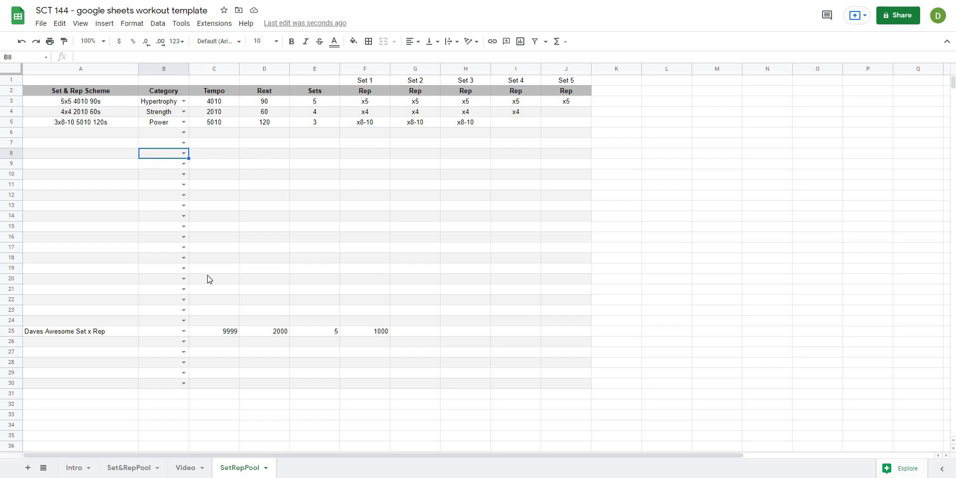
Step: Tick the Hypertrophy and Power checkboxes in the Set & Rep table on the Video sheet
{"action": "left_click", "coordinate": [187, 468]}
{"action": "left_click", "coordinate": [112, 299]}
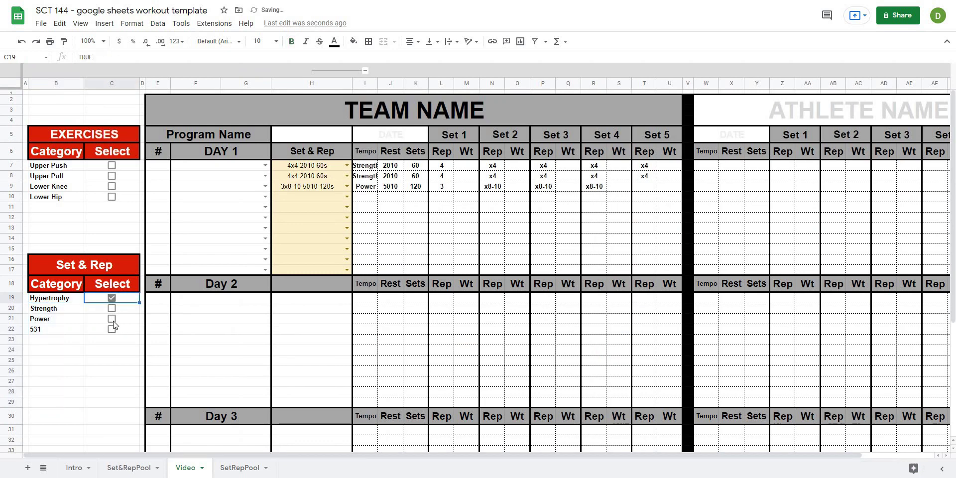
{"action": "left_click", "coordinate": [112, 319]}
Step: Copy the Set 5 Rep column J2:J30 on the SetRepPool sheet into column K, starting at K2
{"action": "left_click", "coordinate": [239, 467]}
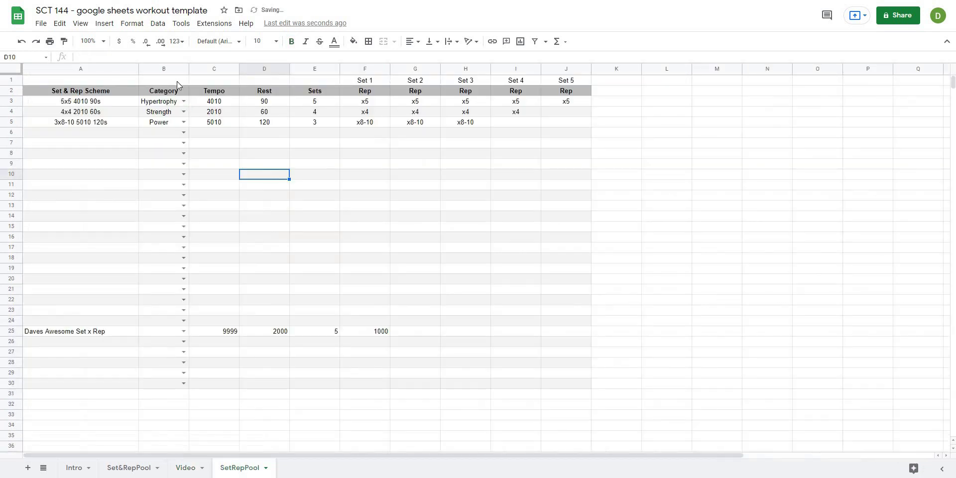
{"action": "key", "text": "Right"}
{"action": "key", "text": "Down"}
{"action": "key", "text": "Down"}
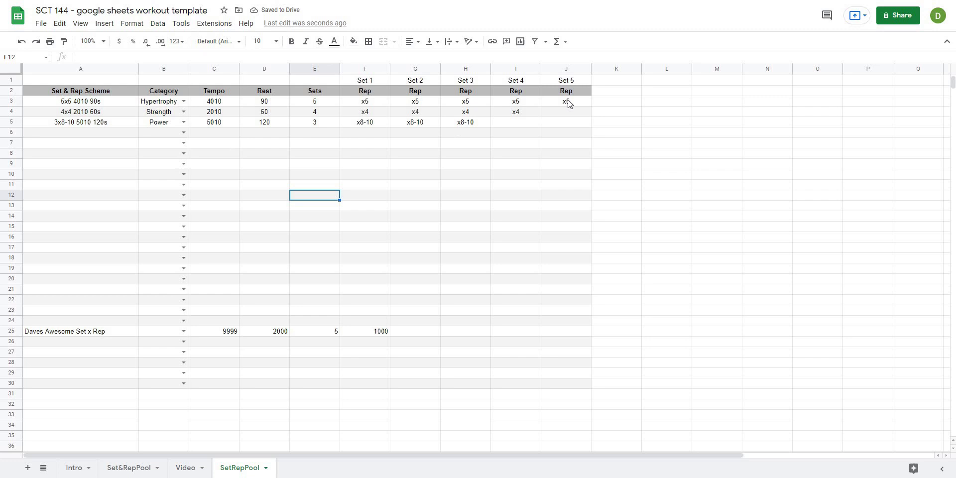
{"action": "left_click_drag", "start_coordinate": [578, 89], "coordinate": [586, 385]}
{"action": "key", "text": "ctrl+c"}
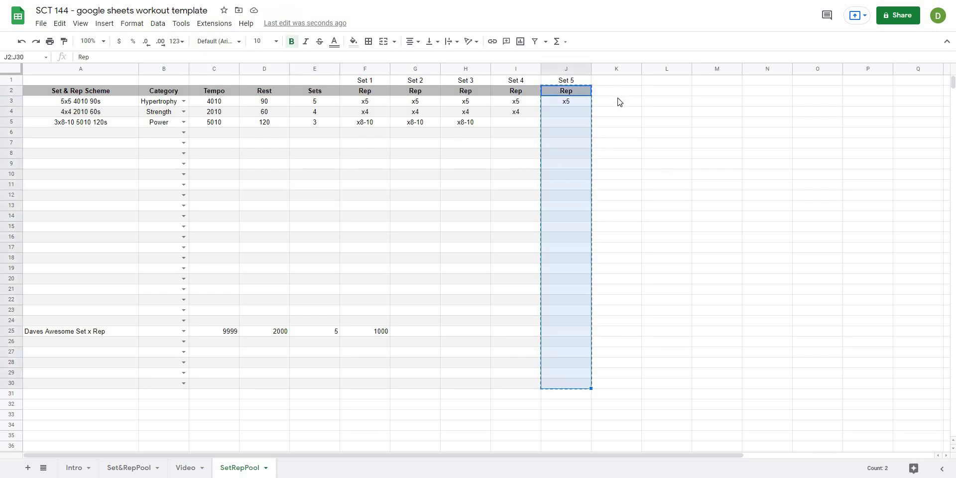
{"action": "left_click", "coordinate": [617, 92]}
{"action": "key", "text": "ctrl+v"}
Step: Change the heading in K2 to T/F and clear the copied entry in K3
{"action": "left_click", "coordinate": [622, 92]}
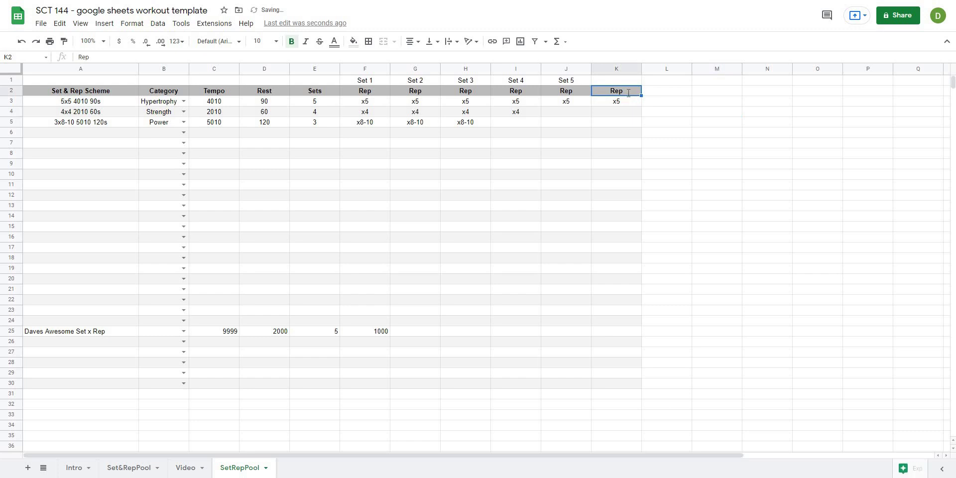
{"action": "type", "text": "T/"}
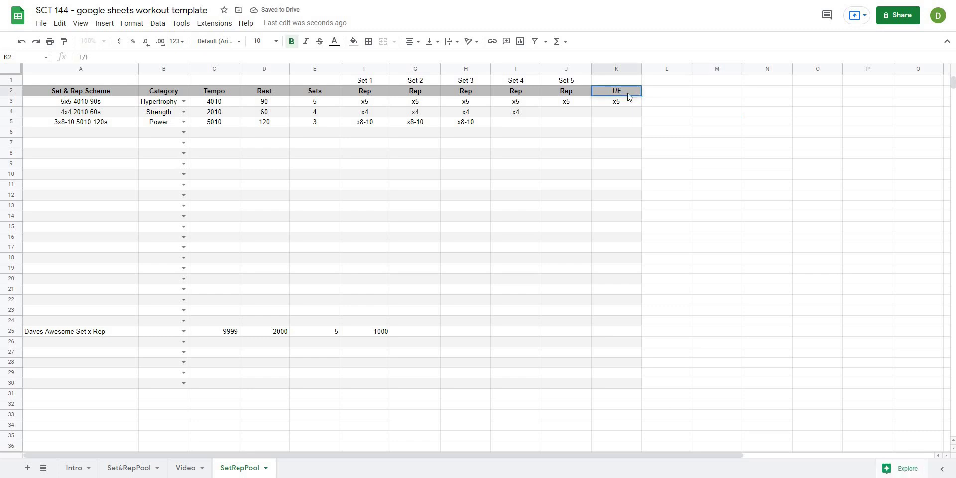
{"action": "type", "text": "F"}
{"action": "key", "text": "Return"}
{"action": "key", "text": "Delete"}
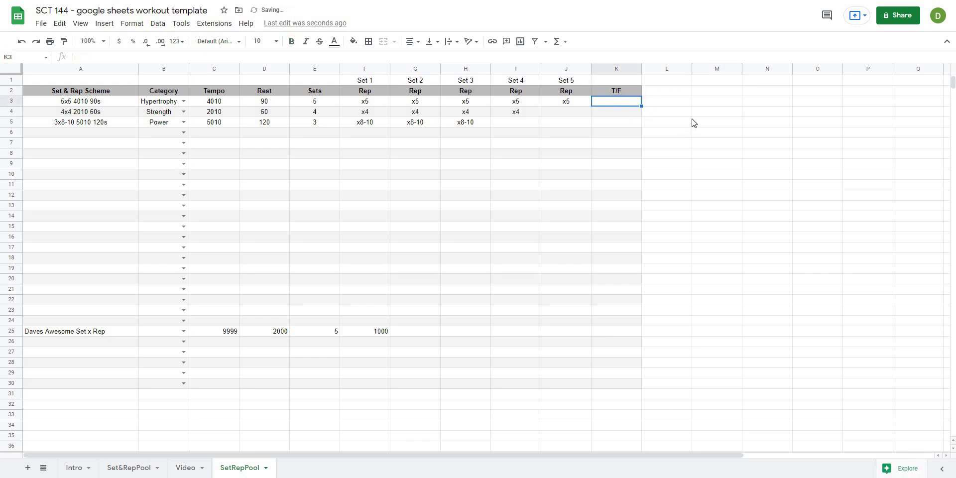
{"action": "left_click", "coordinate": [658, 128]}
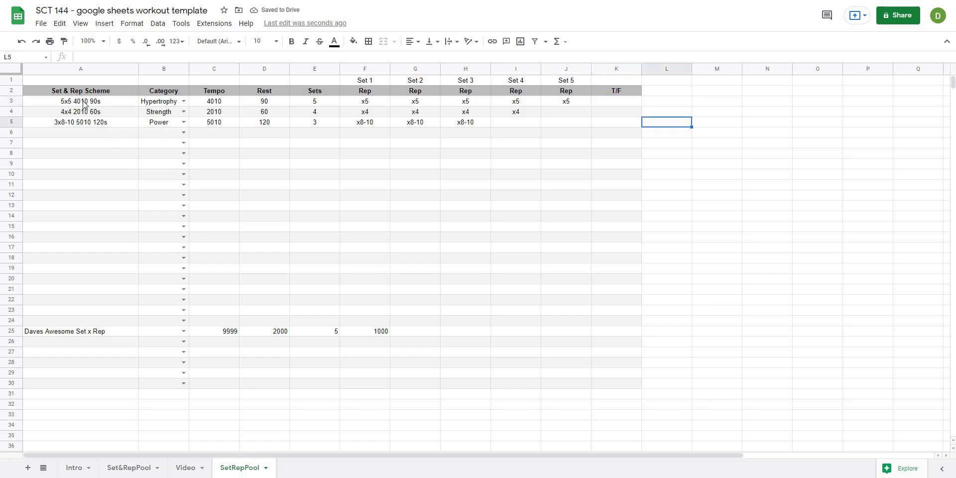
{"action": "left_click_drag", "start_coordinate": [86, 106], "coordinate": [85, 113]}
{"action": "left_click", "coordinate": [185, 467]}
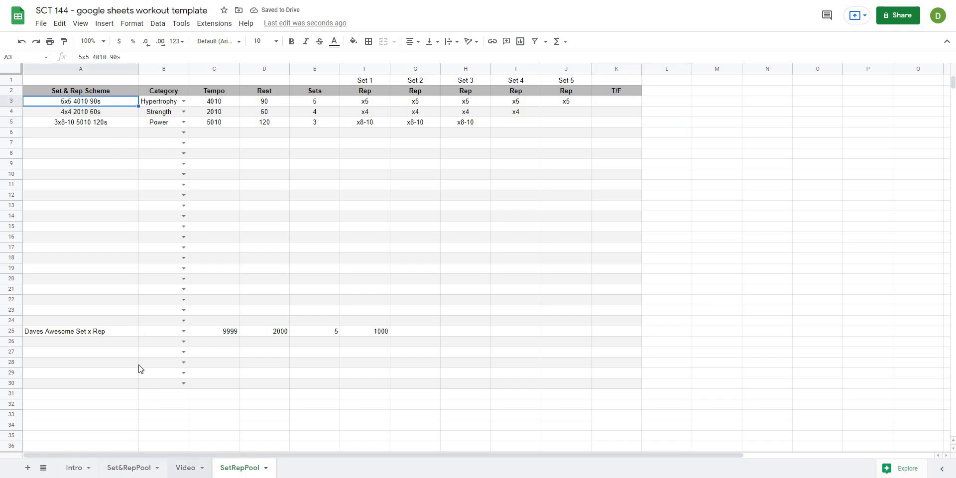
{"action": "left_click", "coordinate": [240, 468]}
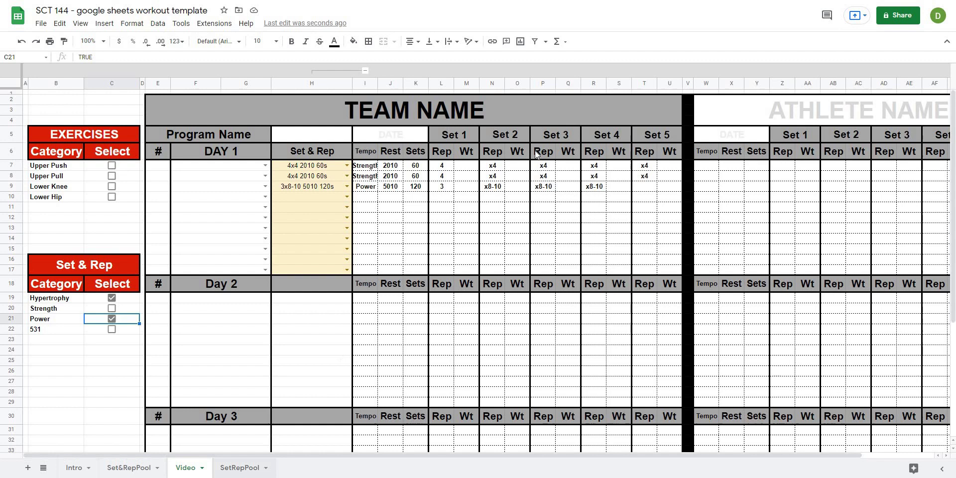
{"action": "left_click", "coordinate": [612, 103]}
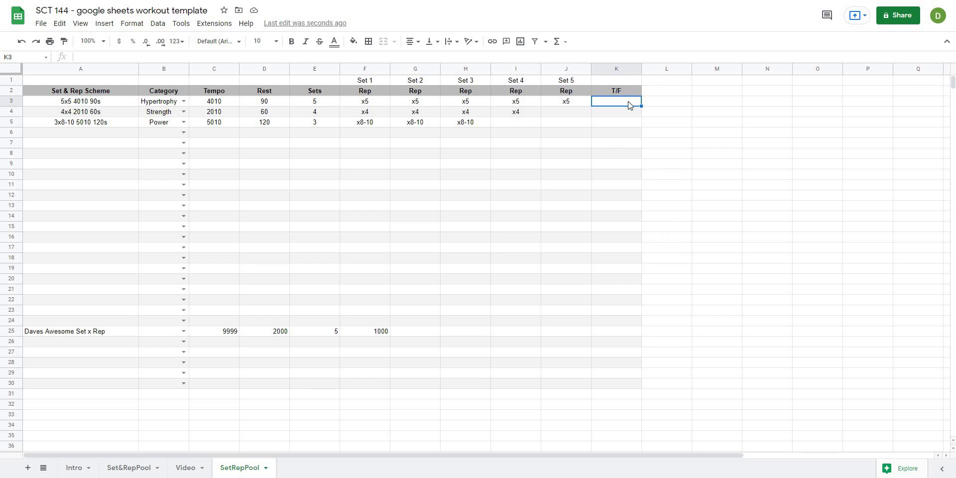
{"action": "left_click_drag", "start_coordinate": [628, 101], "coordinate": [608, 182]}
{"action": "mouse_move", "coordinate": [625, 380]}
{"action": "left_mouse_down"}
{"action": "mouse_move", "coordinate": [623, 369]}
{"action": "mouse_move", "coordinate": [623, 383]}
{"action": "left_mouse_up"}
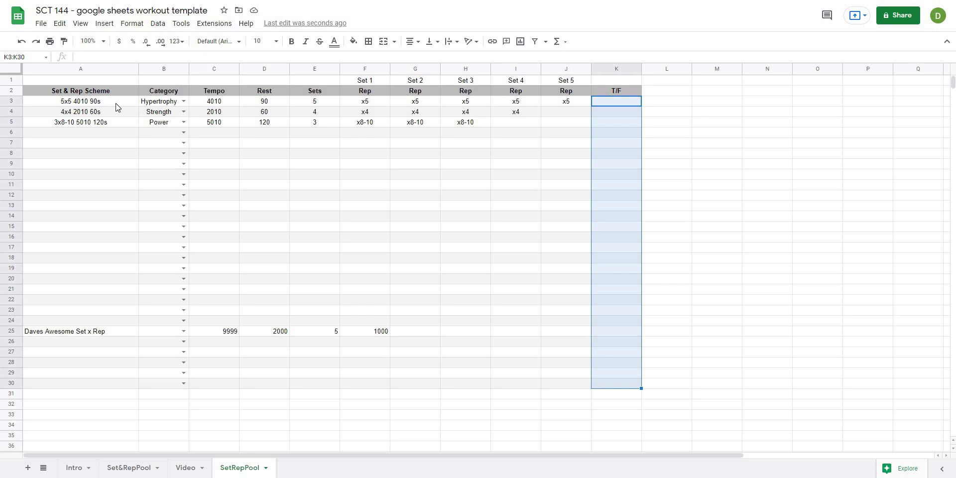
Step: Begin an arrayformula function in K3 of SetRepPool and check the Select checkboxes on the Video sheet
{"action": "left_click", "coordinate": [622, 101]}
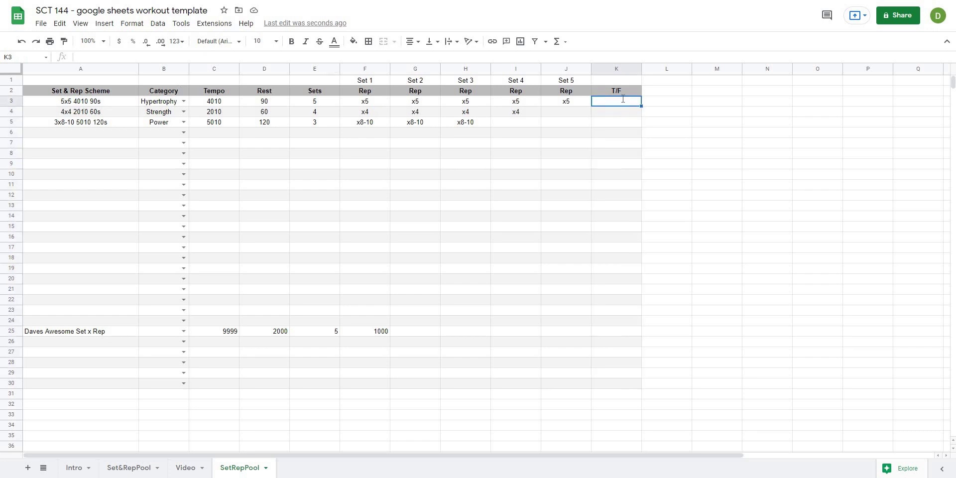
{"action": "type", "text": "=array"}
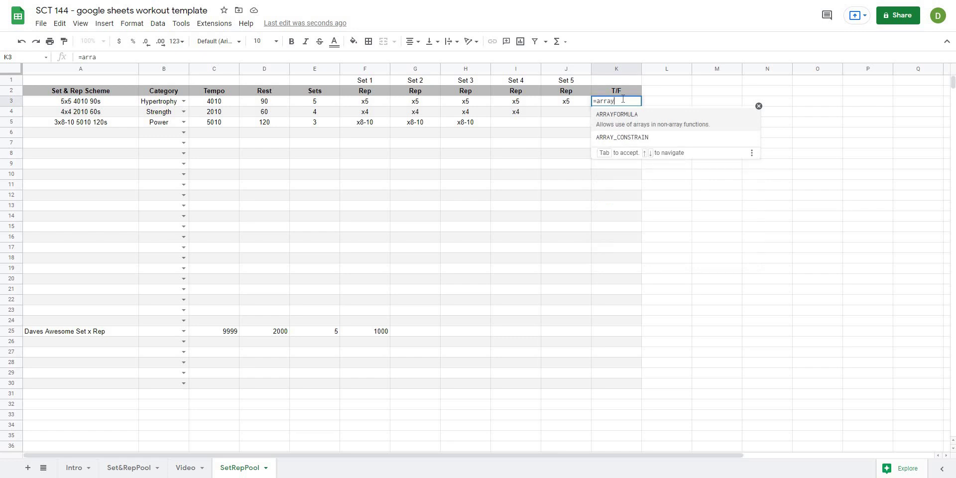
{"action": "type", "text": "formula("}
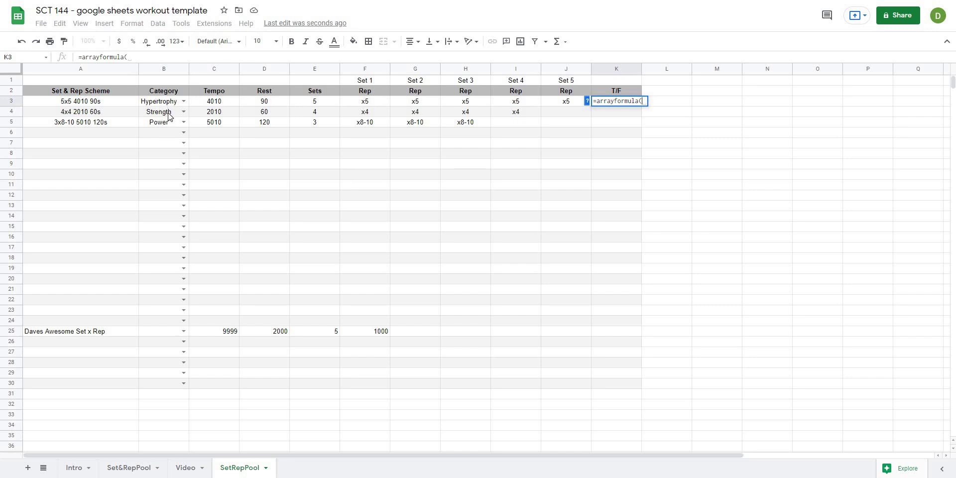
{"action": "left_click", "coordinate": [186, 468]}
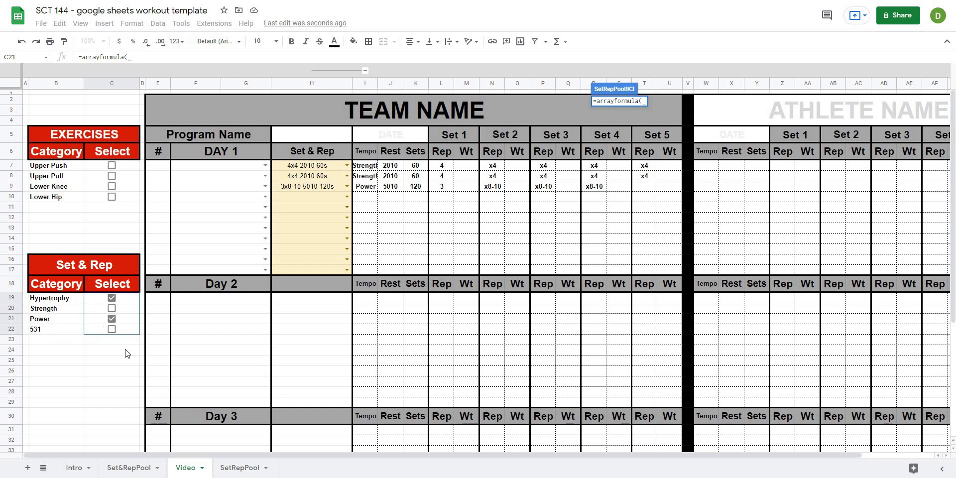
{"action": "left_click", "coordinate": [222, 468]}
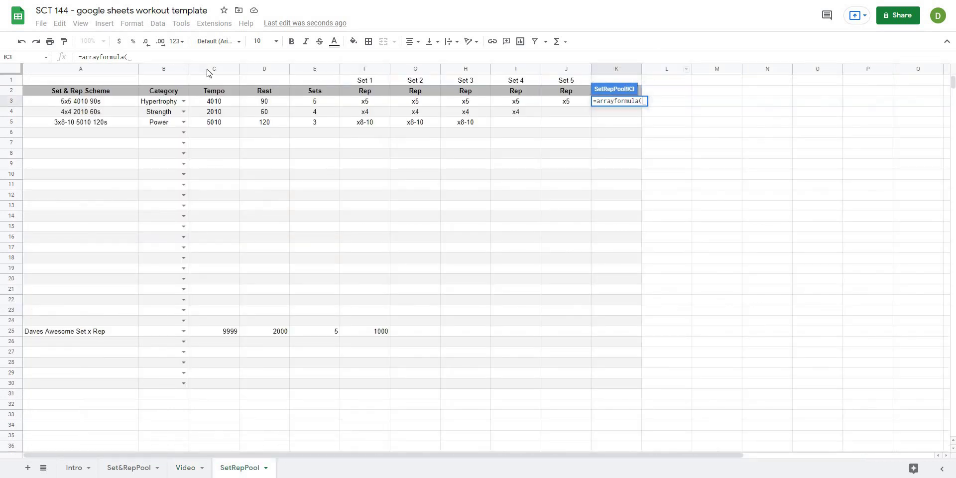
Step: Continue the arrayformula in K3 with an if containing a match on the Category range B3:B
{"action": "left_click", "coordinate": [173, 58]}
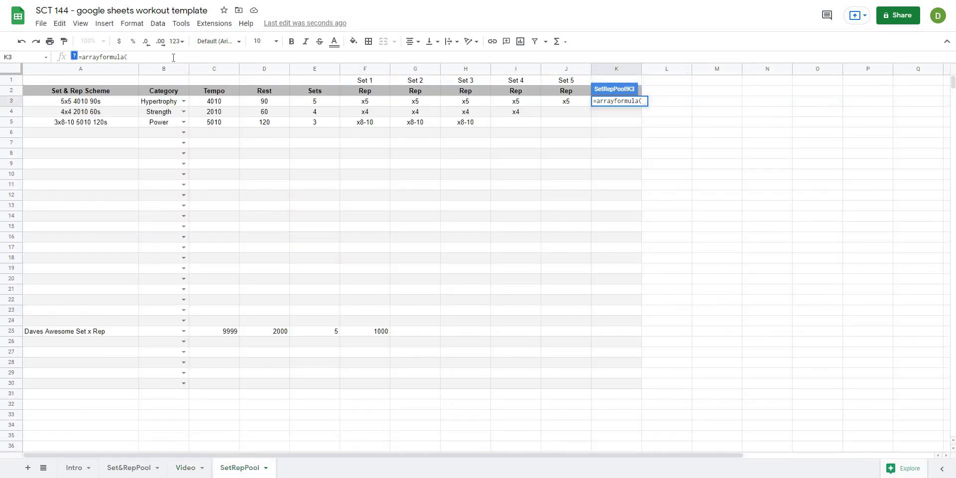
{"action": "type", "text": "if("}
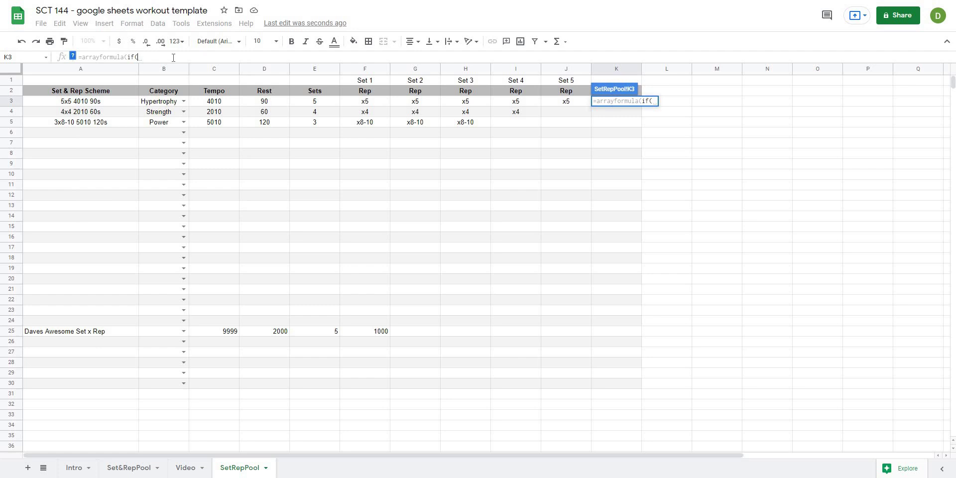
{"action": "type", "text": "match("}
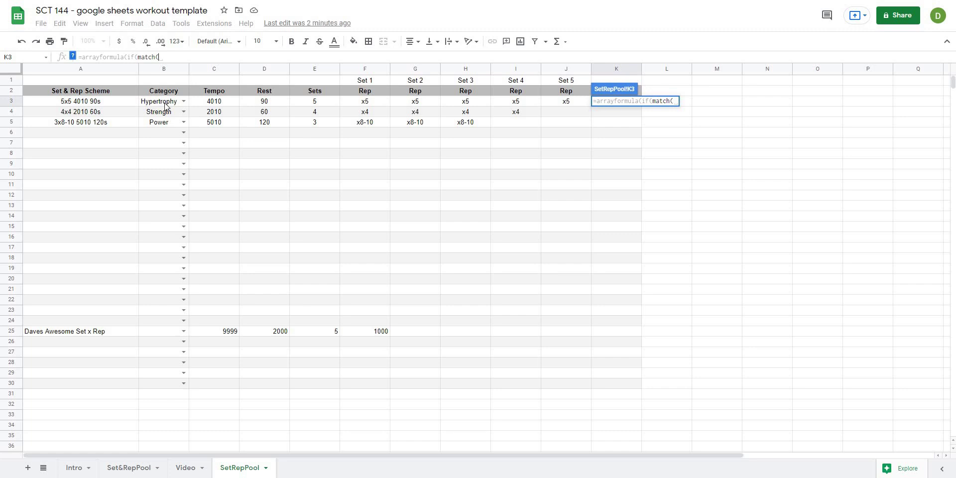
{"action": "left_click", "coordinate": [165, 103]}
{"action": "type", "text": ":"}
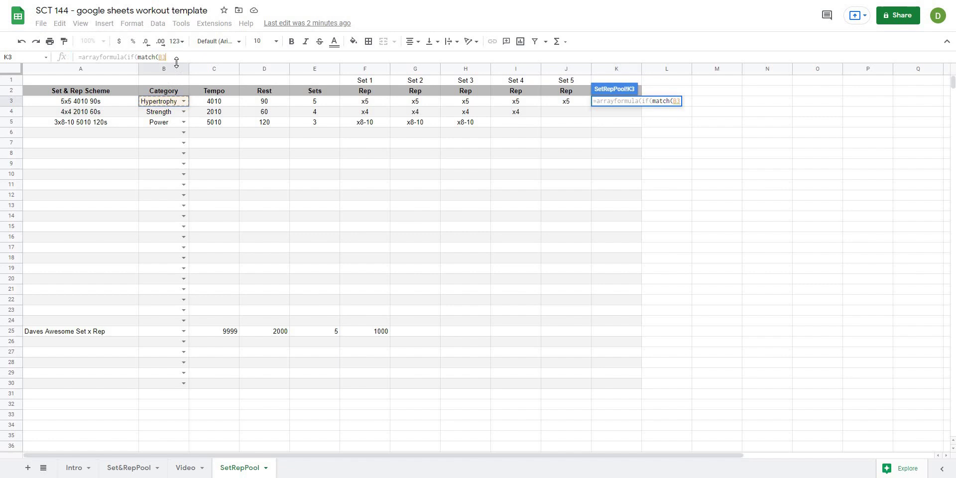
{"action": "type", "text": "B"}
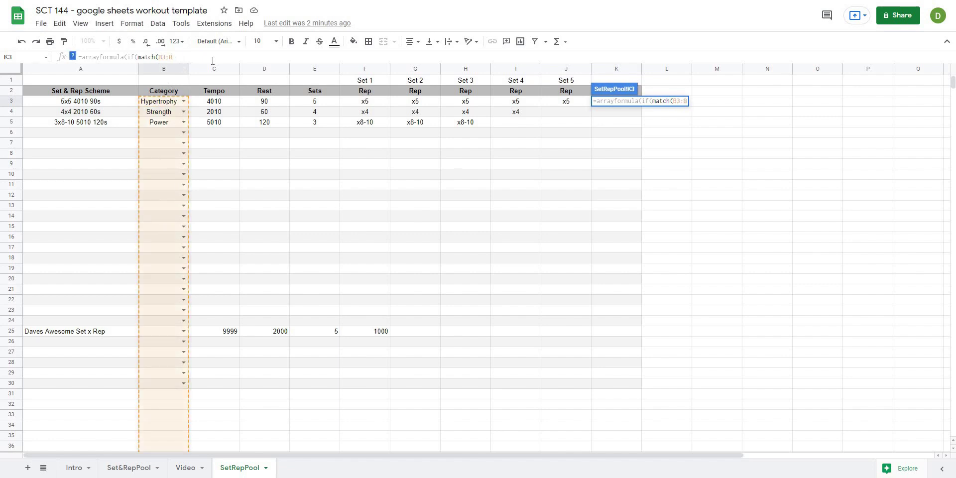
{"action": "type", "text": ","}
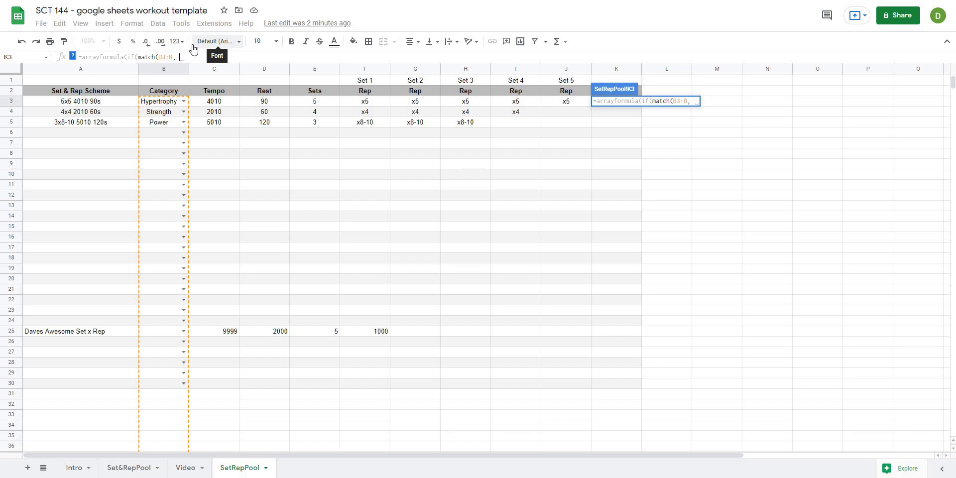
Step: Use filter(Video!B19:B22, Video!C19:C22) as the match lookup range in the K3 formula
{"action": "type", "text": "filter("}
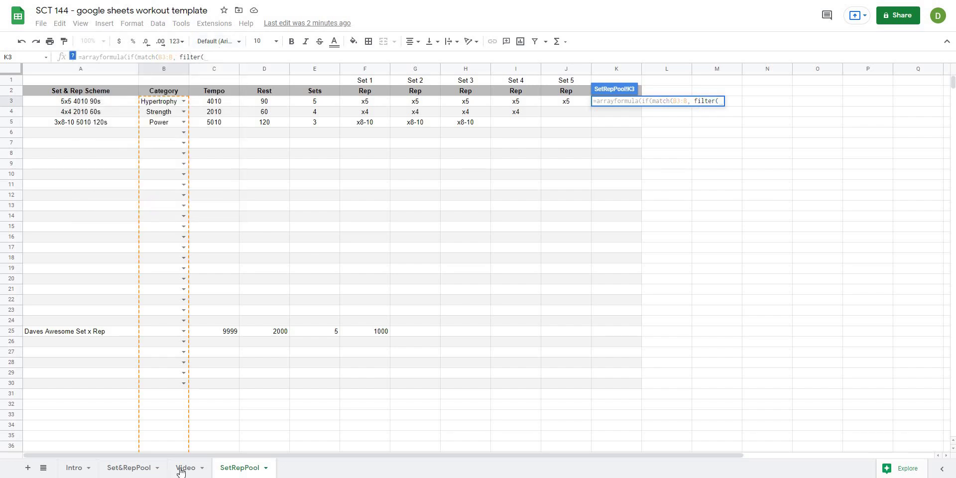
{"action": "left_click", "coordinate": [185, 468]}
{"action": "left_click_drag", "start_coordinate": [51, 302], "coordinate": [58, 332]}
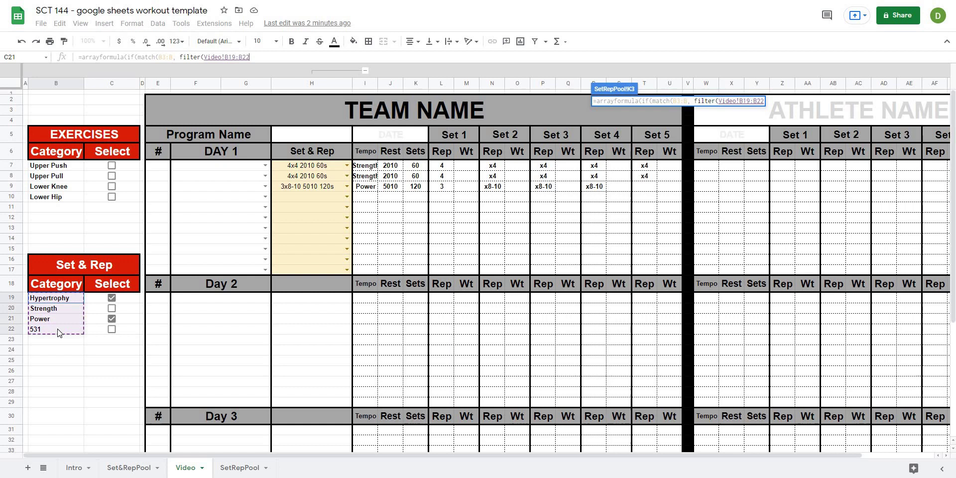
{"action": "type", "text": ","}
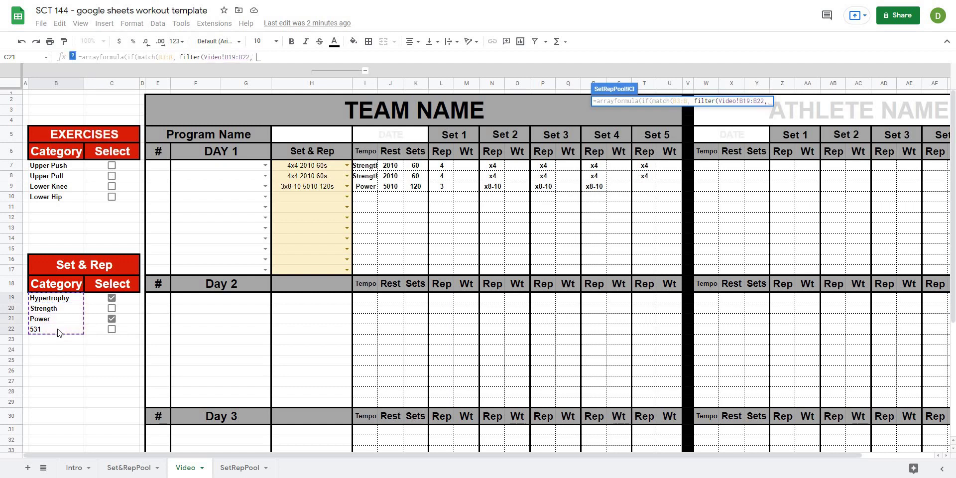
{"action": "left_click_drag", "start_coordinate": [115, 299], "coordinate": [130, 331]}
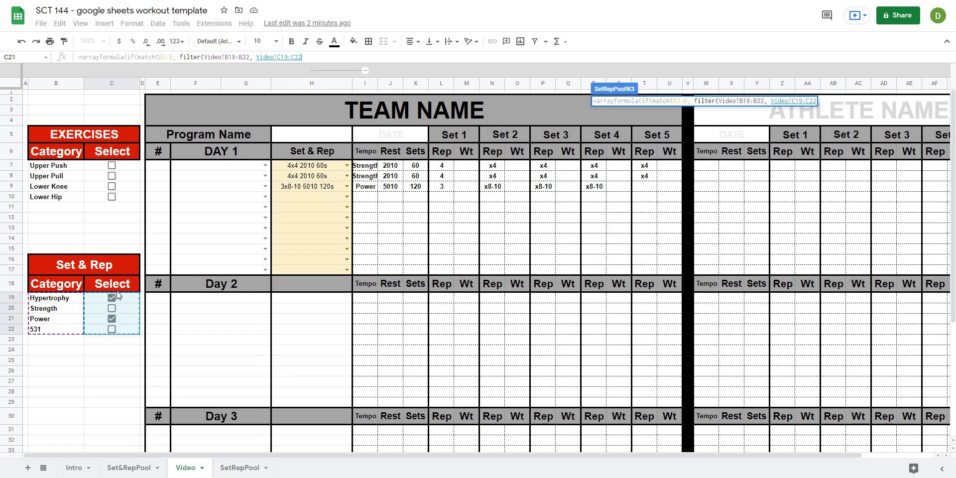
{"action": "type", "text": ")"}
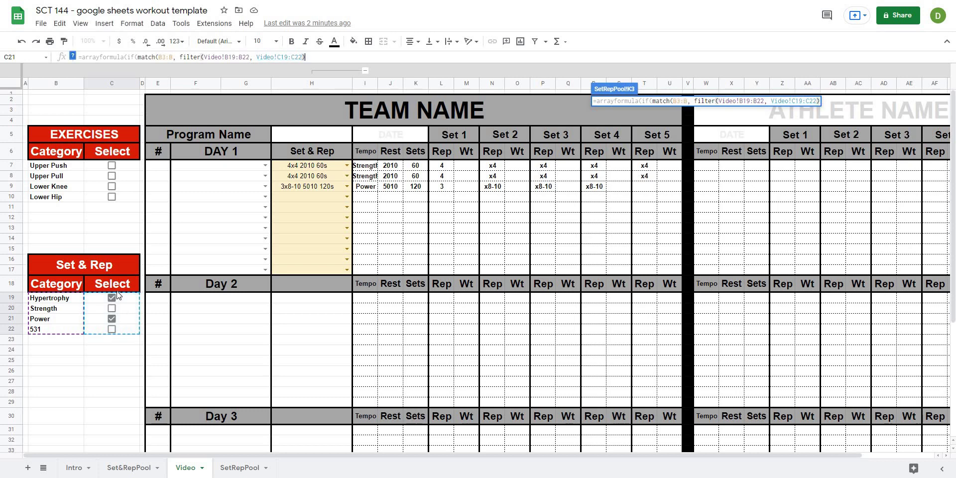
Step: Complete the K3 formula with false as the match type, the condition > 0 and TRUE as the result, and enter it
{"action": "type", "text": ", "}
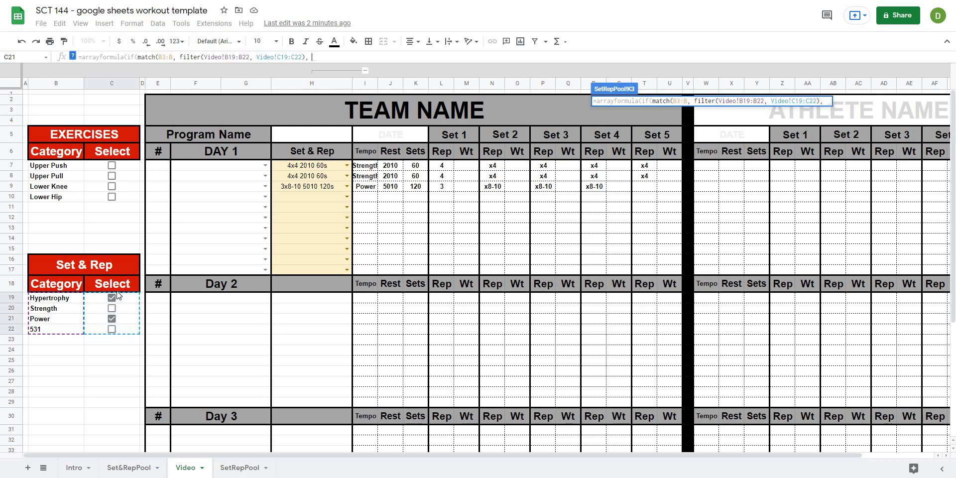
{"action": "type", "text": "false)"}
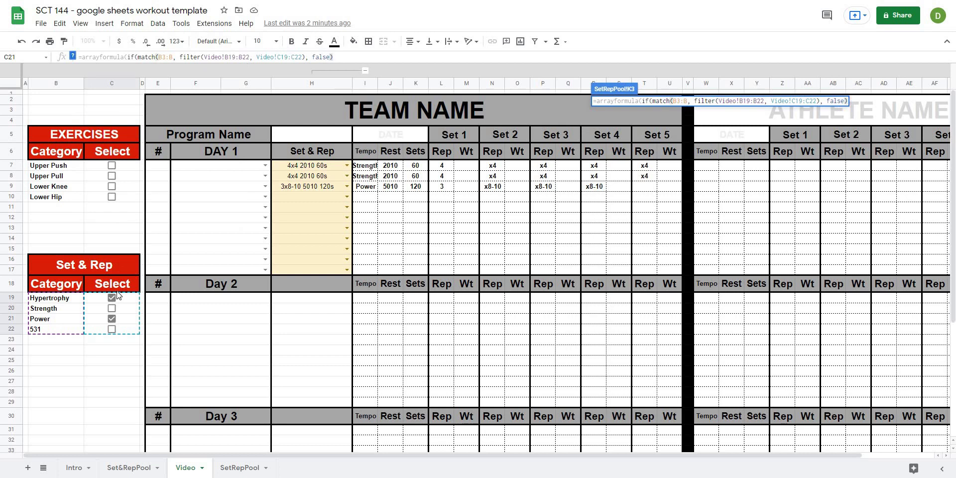
{"action": "type", "text": " >"}
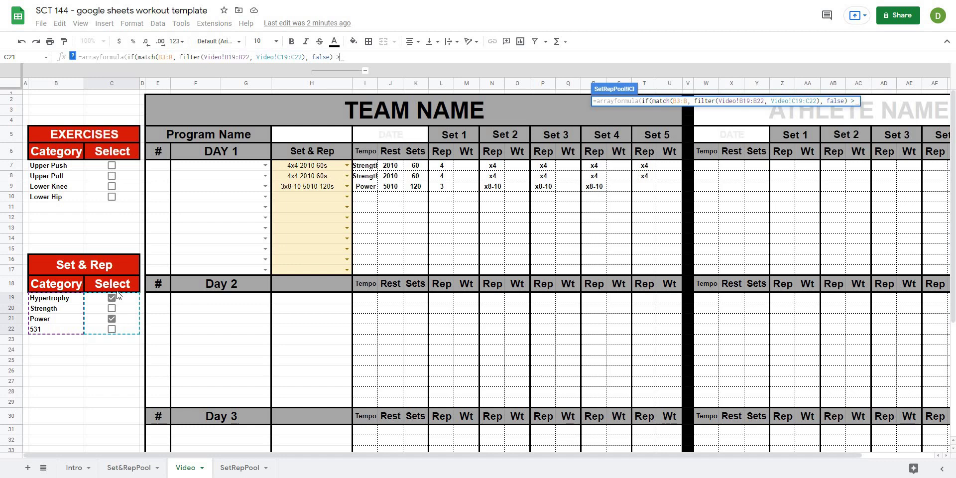
{"action": "type", "text": " 0, TRUE"}
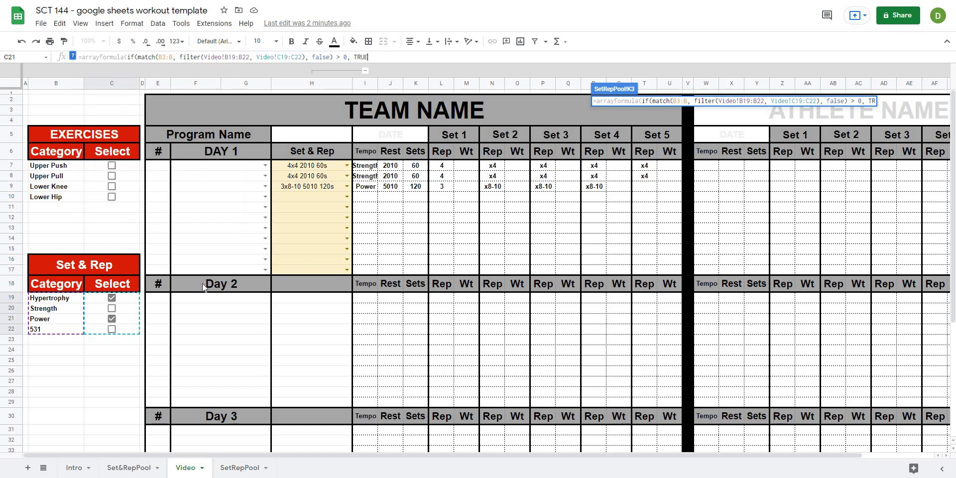
{"action": "type", "text": ")"}
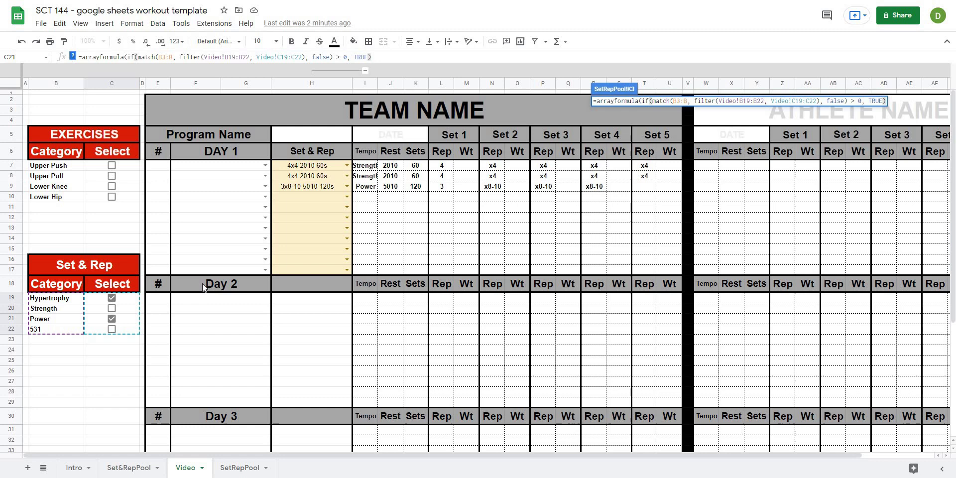
{"action": "type", "text": ")"}
{"action": "key", "text": "Return"}
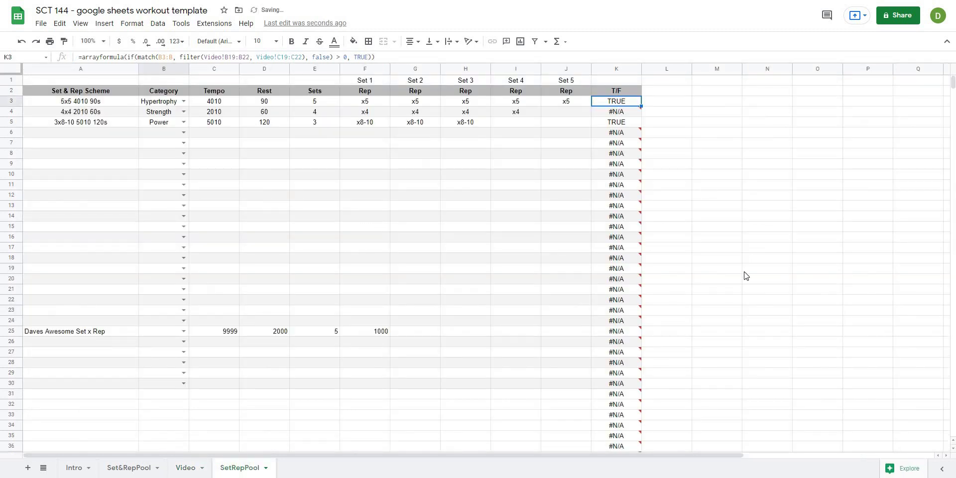
Step: Compare the T/F results in column K of SetRepPool with the categories in B3:B5
{"action": "left_click", "coordinate": [767, 195]}
{"action": "left_click_drag", "start_coordinate": [615, 101], "coordinate": [618, 383]}
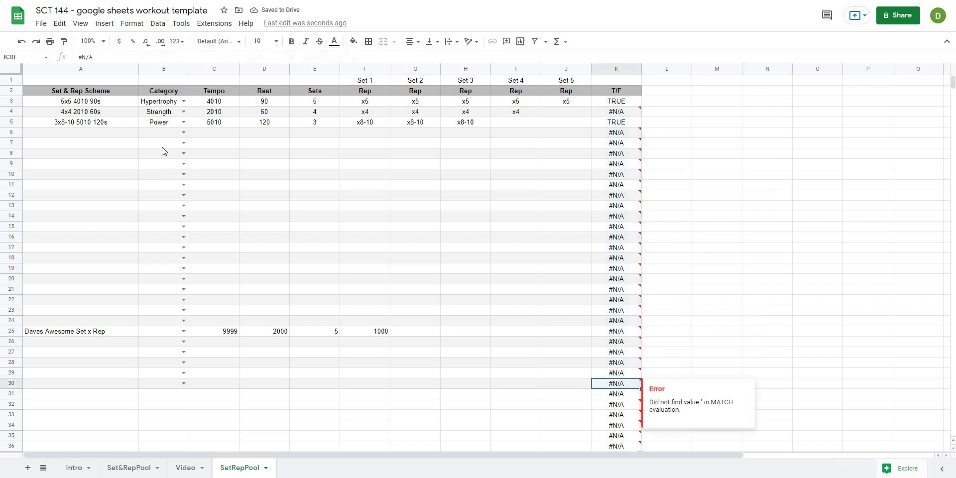
{"action": "left_click", "coordinate": [767, 247]}
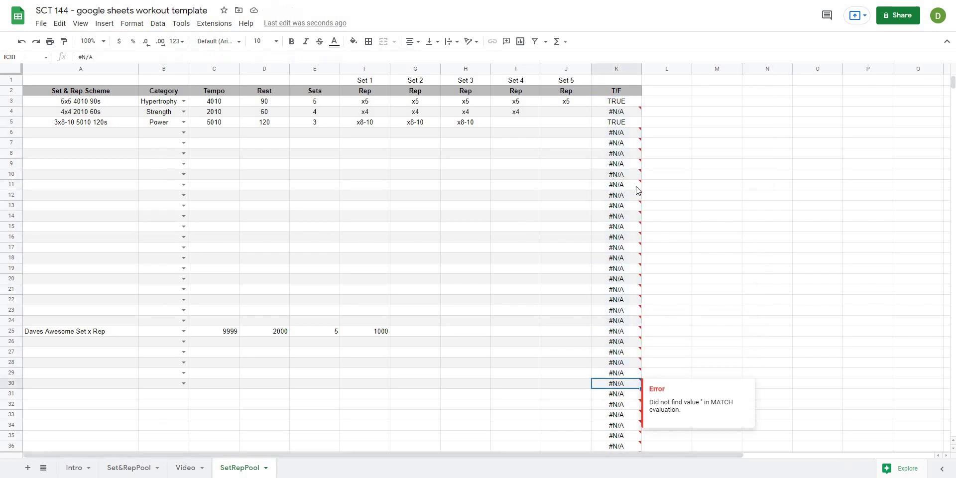
{"action": "left_click", "coordinate": [625, 102]}
{"action": "left_click", "coordinate": [630, 125]}
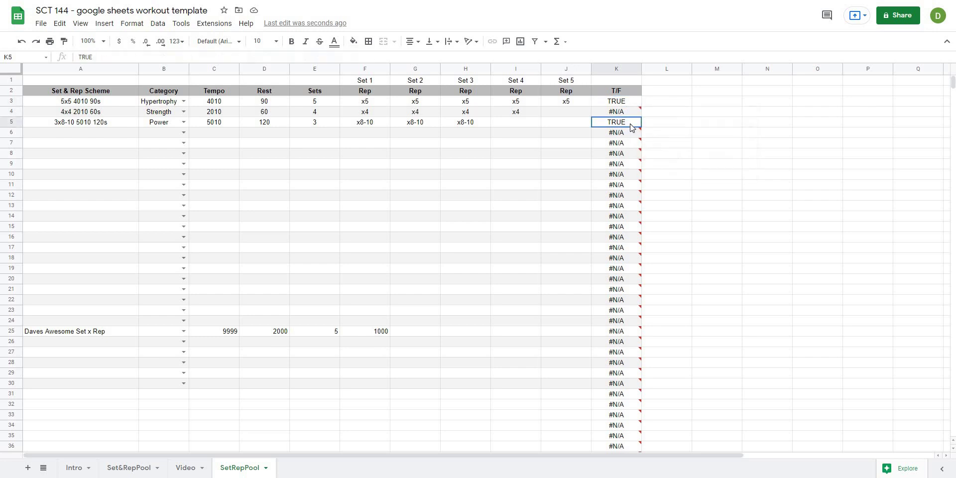
{"action": "left_click_drag", "start_coordinate": [172, 102], "coordinate": [172, 125]}
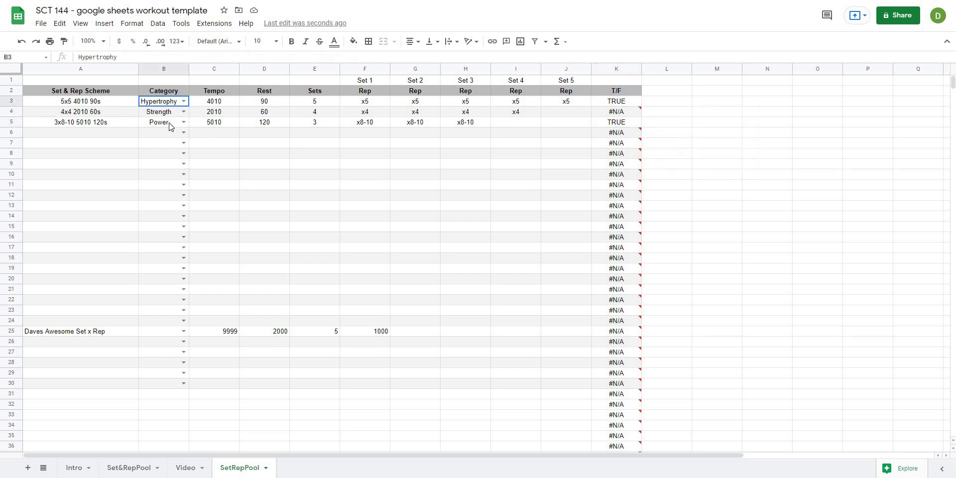
{"action": "left_click", "coordinate": [726, 159]}
{"action": "left_click", "coordinate": [630, 102]}
{"action": "left_click", "coordinate": [707, 103]}
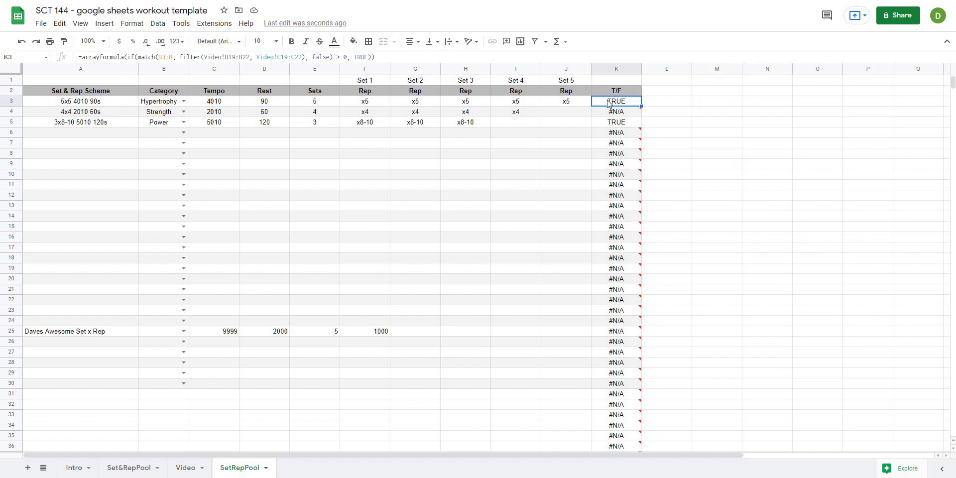
Step: Wrap the K3 arrayformula in iferror with "" as the value for errors
{"action": "left_click", "coordinate": [621, 104]}
{"action": "left_click", "coordinate": [81, 56]}
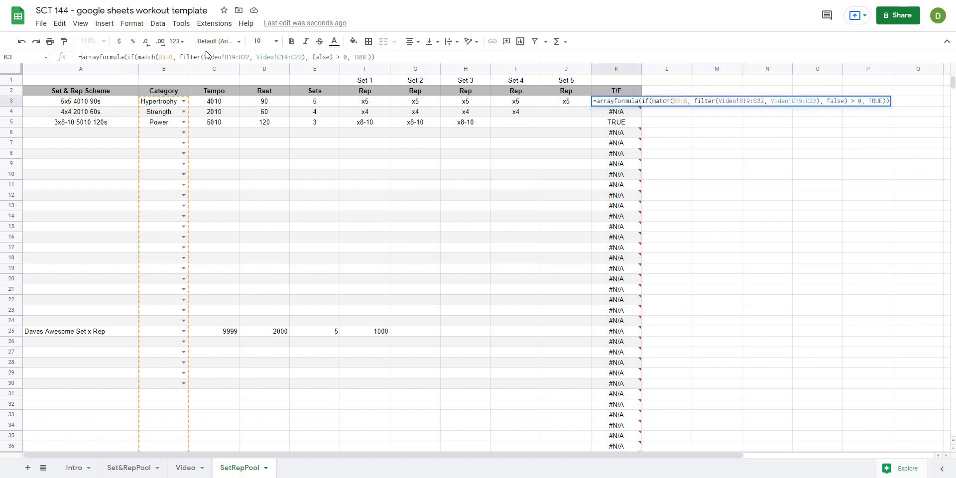
{"action": "type", "text": "iferror("}
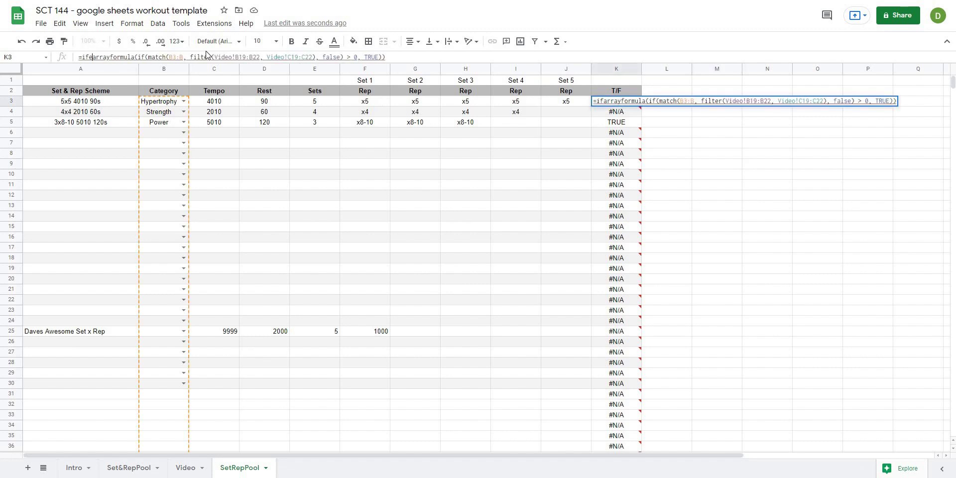
{"action": "left_click", "coordinate": [440, 53]}
{"action": "type", "text": ", "}
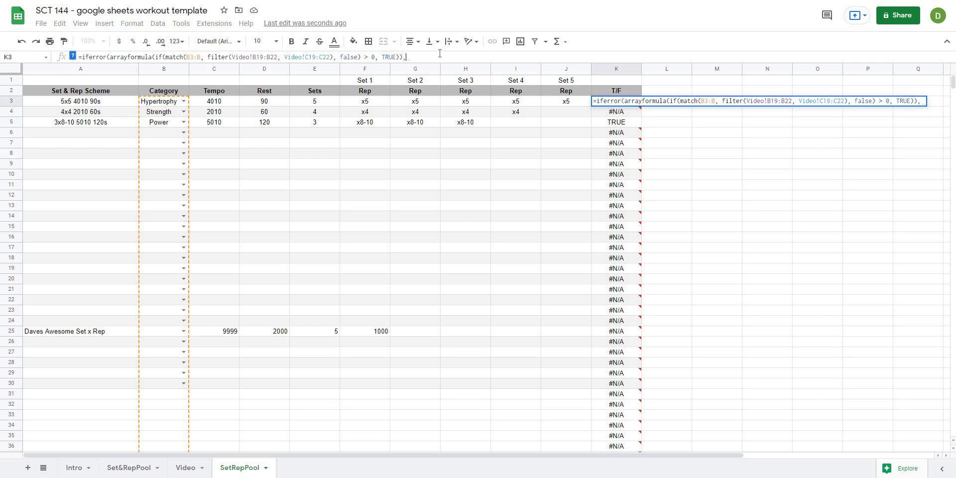
{"action": "type", "text": "\"\""}
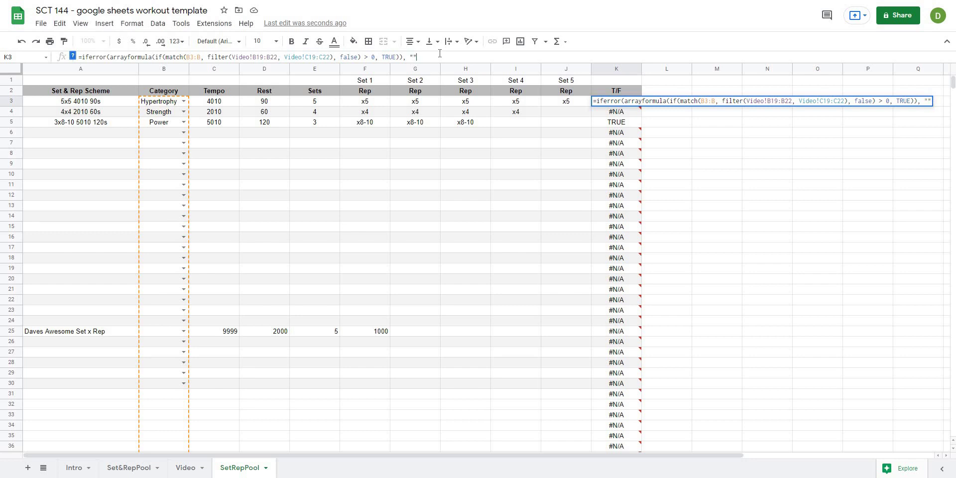
{"action": "type", "text": ")"}
{"action": "key", "text": "Return"}
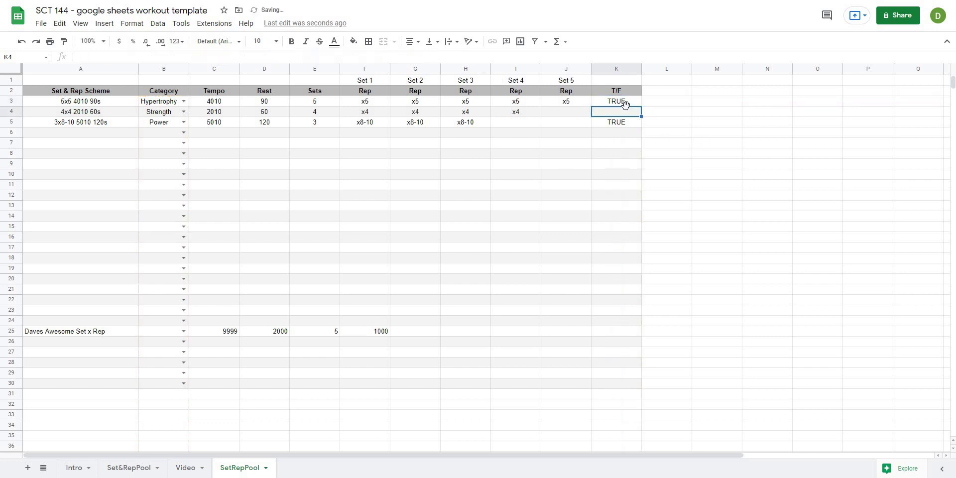
Step: Untick Power in the Set & Rep table on the Video sheet and check the T/F column in SetRepPool
{"action": "left_click", "coordinate": [681, 104]}
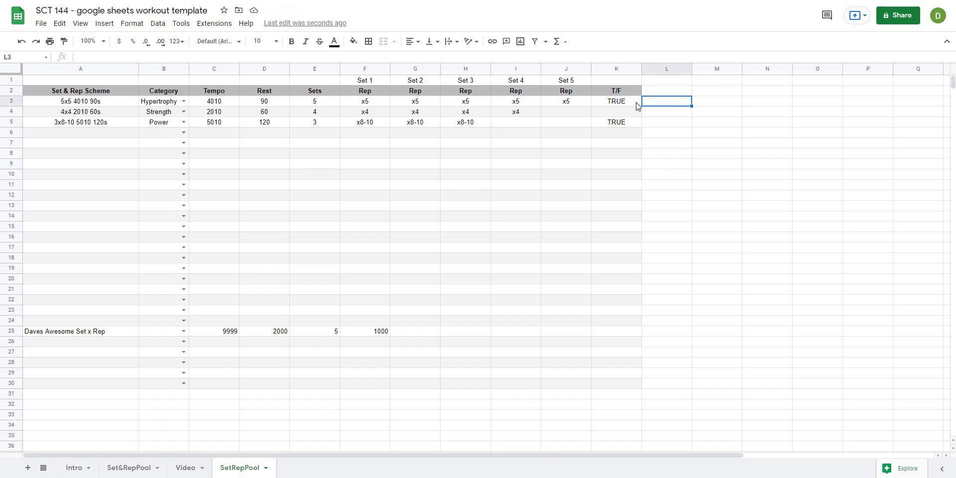
{"action": "left_click", "coordinate": [194, 469]}
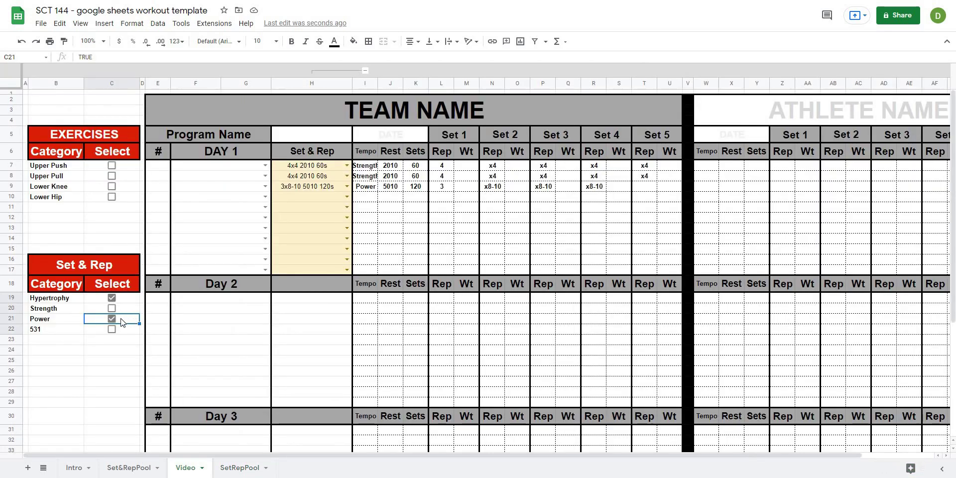
{"action": "left_click", "coordinate": [224, 472]}
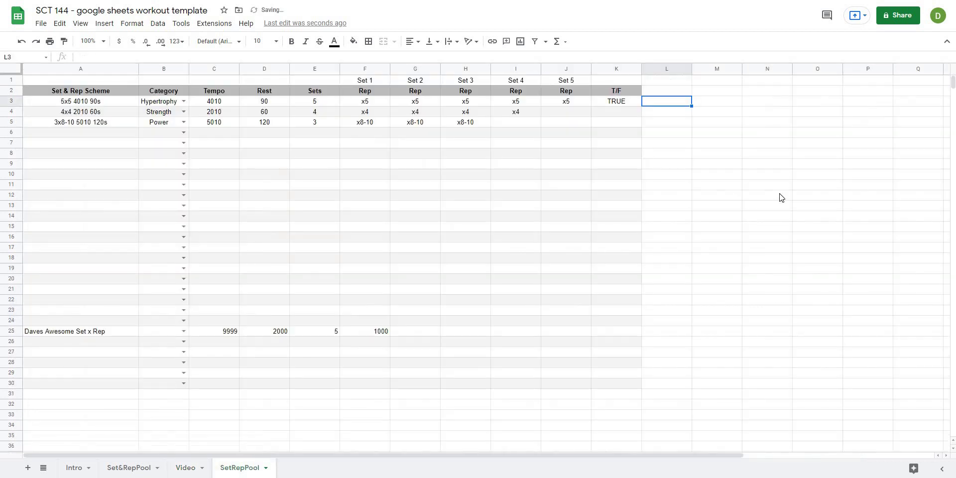
{"action": "left_click", "coordinate": [780, 196]}
{"action": "left_click", "coordinate": [717, 138]}
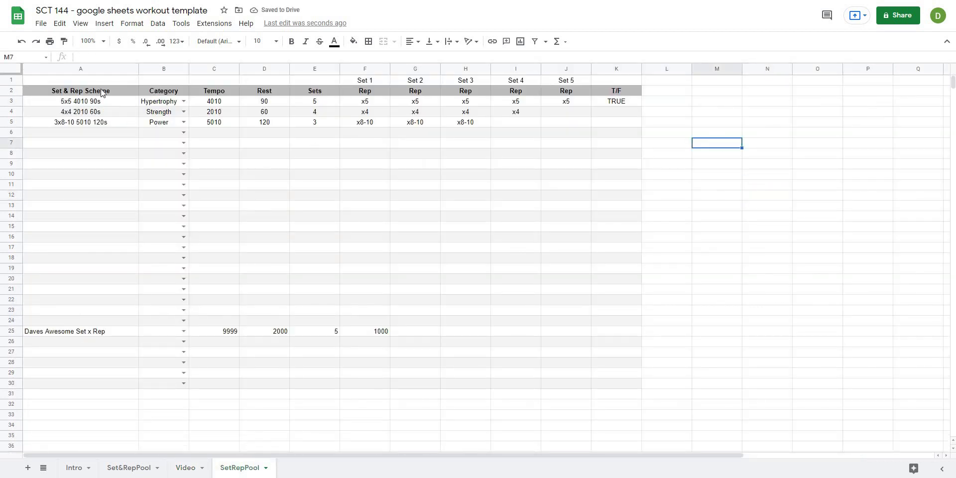
Step: Enter the heading SetRepFilter in cell M1 of SetRepPool
{"action": "left_click", "coordinate": [714, 83]}
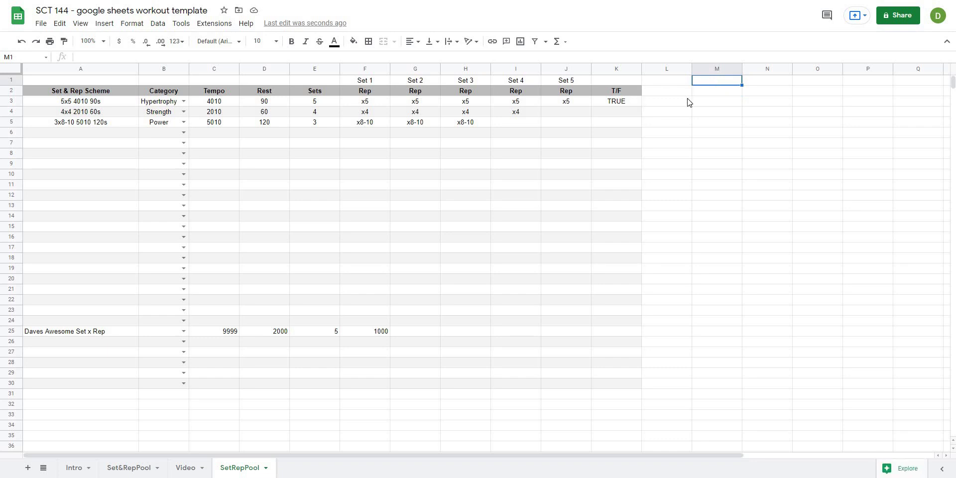
{"action": "type", "text": "SetRepFilter"}
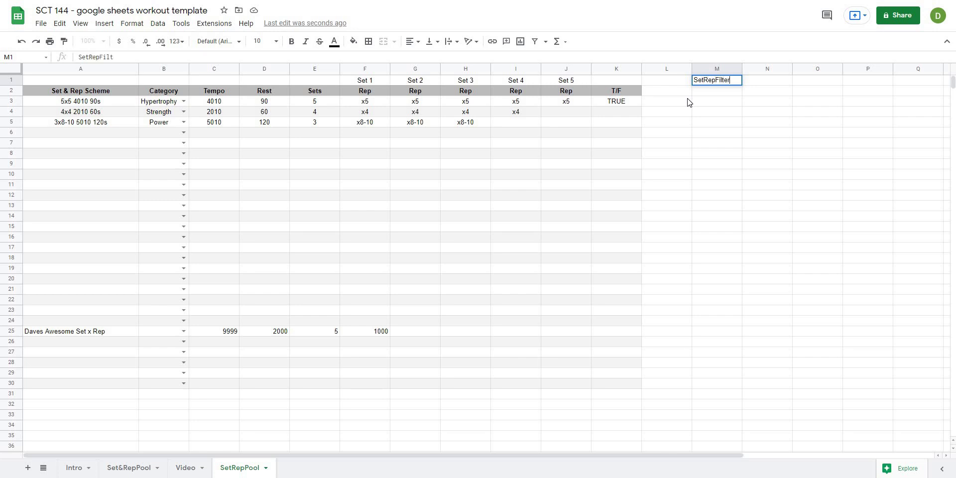
{"action": "key", "text": "Return"}
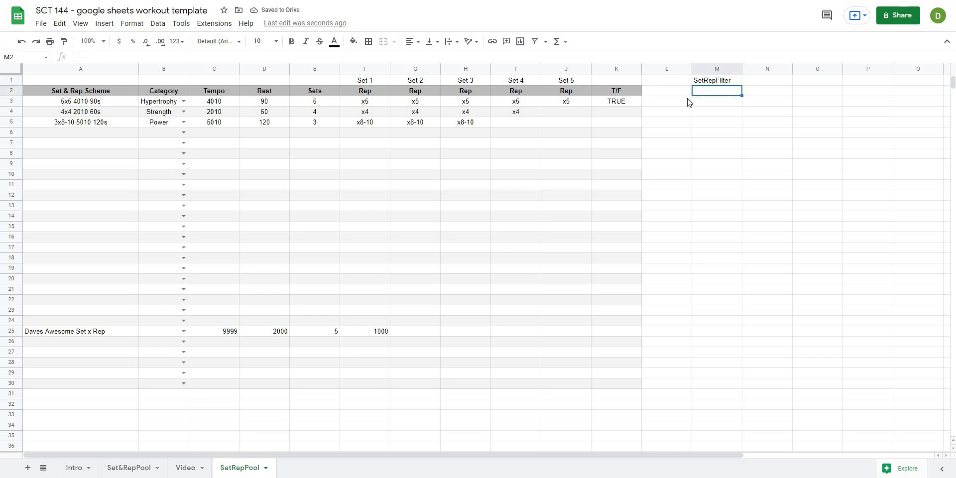
Step: Enter =filter(A3:A, K3:K) in M2 to list the set and rep schemes marked TRUE in the T/F column
{"action": "type", "text": "=filter("}
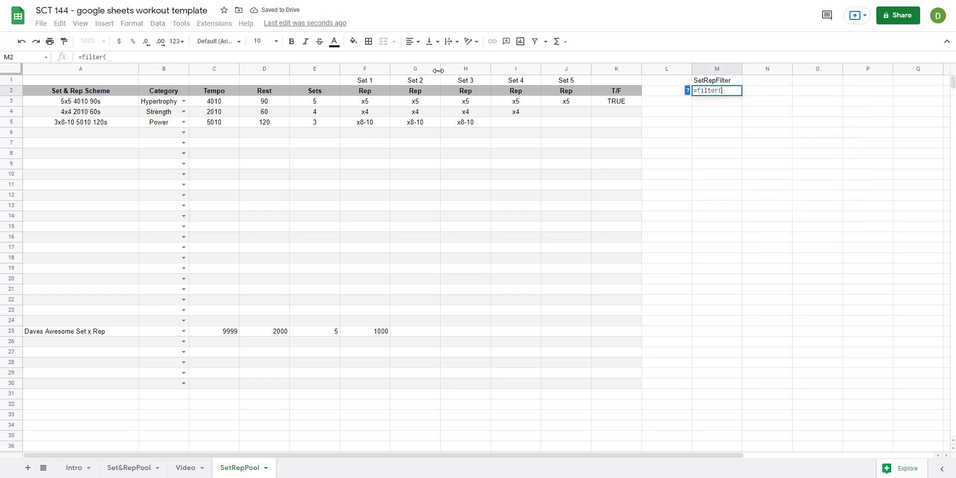
{"action": "left_click_drag", "start_coordinate": [105, 103], "coordinate": [105, 388]}
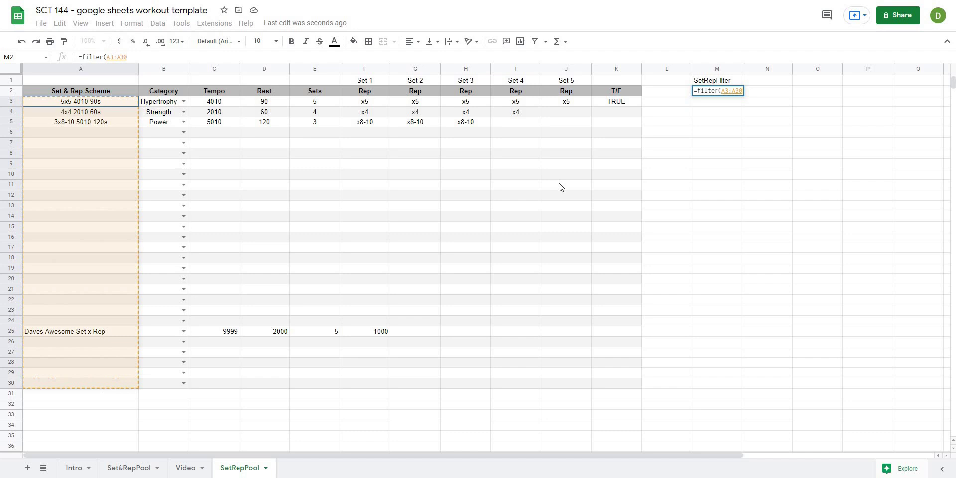
{"action": "key", "text": "BackSpace"}
{"action": "key", "text": "BackSpace"}
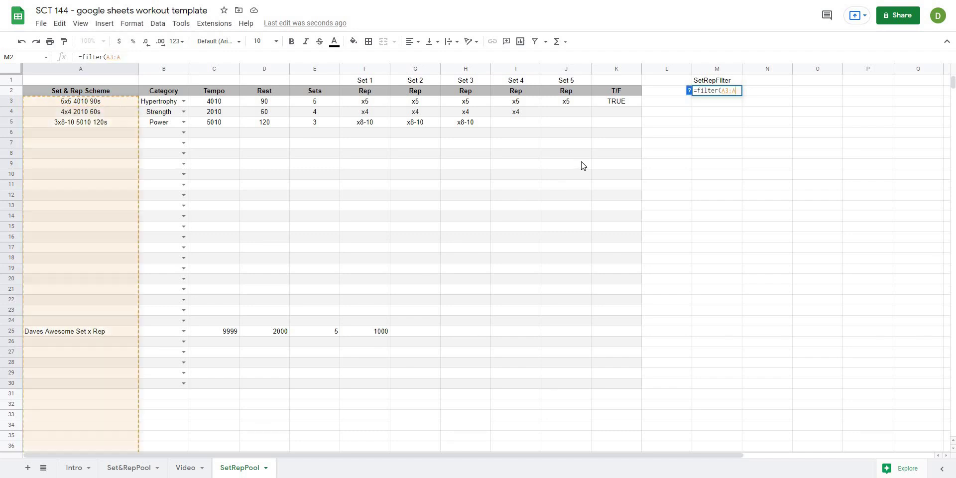
{"action": "type", "text": ","}
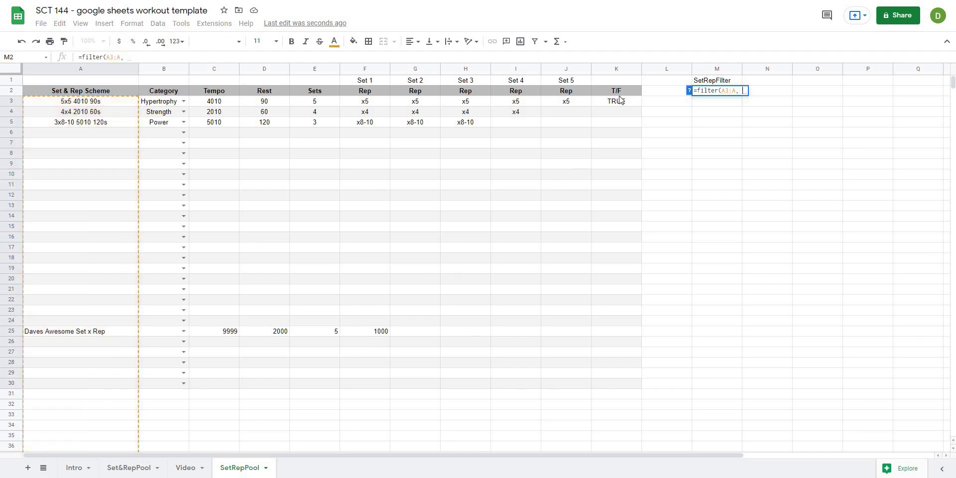
{"action": "left_click_drag", "start_coordinate": [622, 101], "coordinate": [628, 108]}
{"action": "key", "text": "BackSpace"}
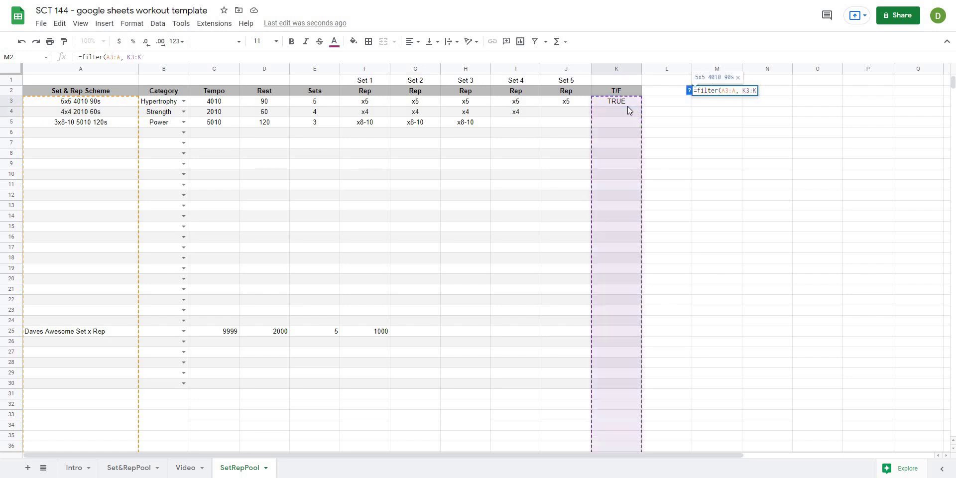
{"action": "type", "text": ")"}
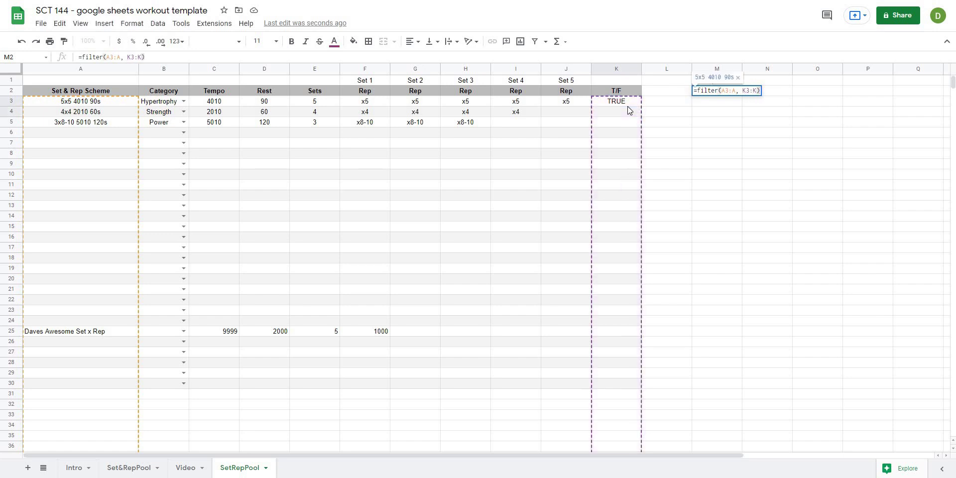
{"action": "key", "text": "Return"}
Step: Make the SetRepFilter heading in M1 bold and select the filter formula in M2
{"action": "left_click", "coordinate": [720, 83]}
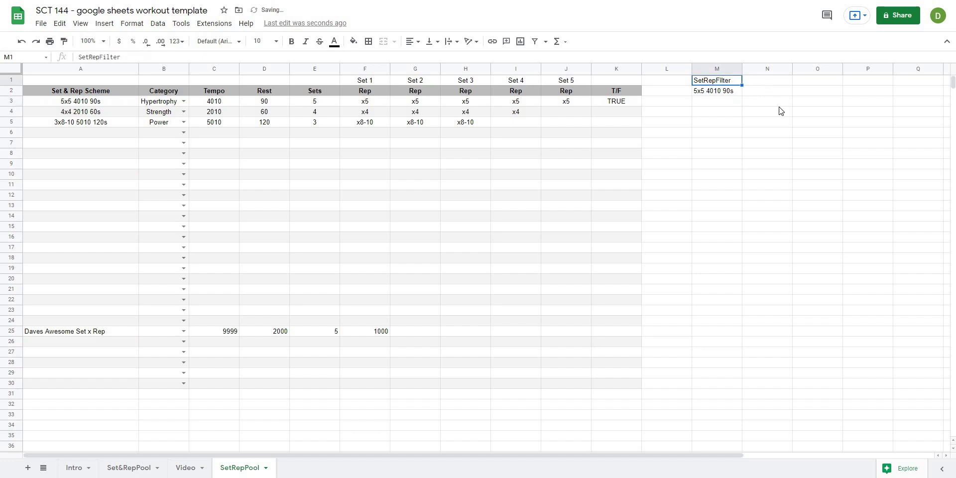
{"action": "key", "text": "ctrl+b"}
{"action": "left_click", "coordinate": [811, 111]}
{"action": "left_click", "coordinate": [717, 91]}
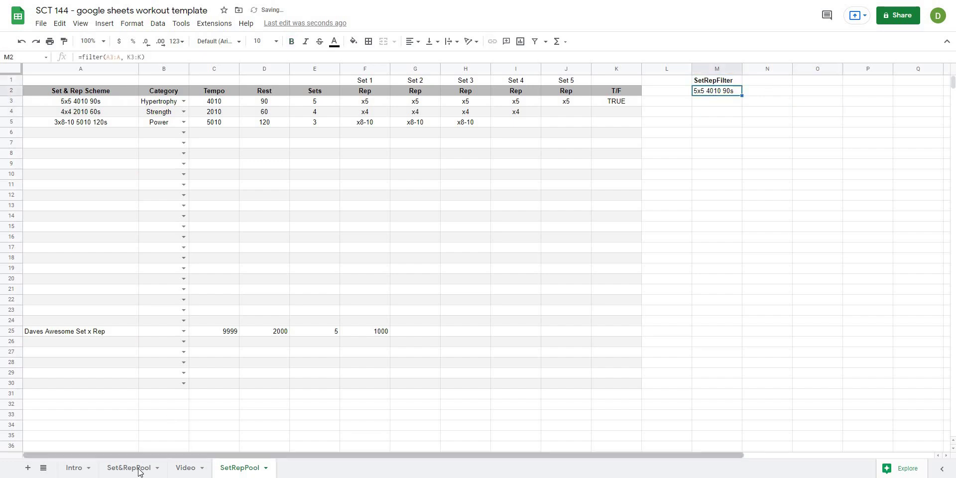
Step: Tick Strength and Power in the Video sheet's Set & Rep table and check the SetRepFilter list in SetRepPool
{"action": "key", "text": "ctrl+shift+Page_Up"}
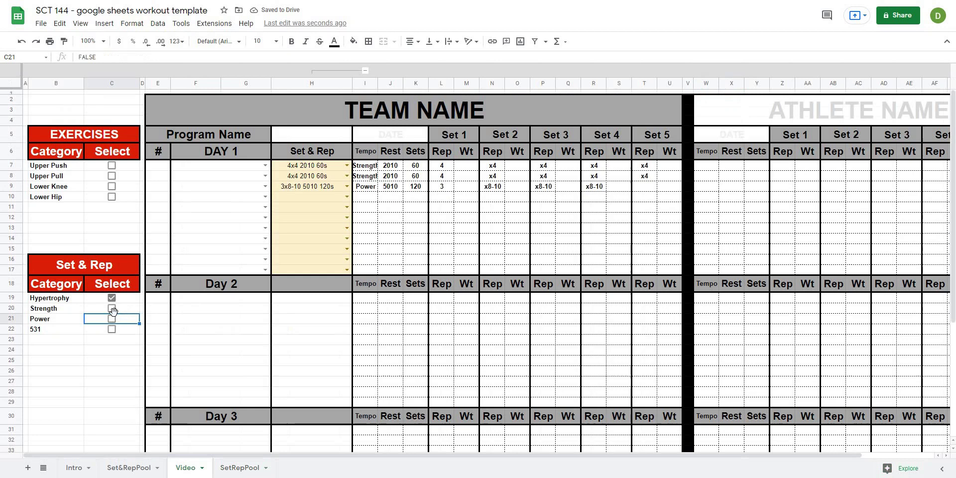
{"action": "left_click", "coordinate": [112, 319]}
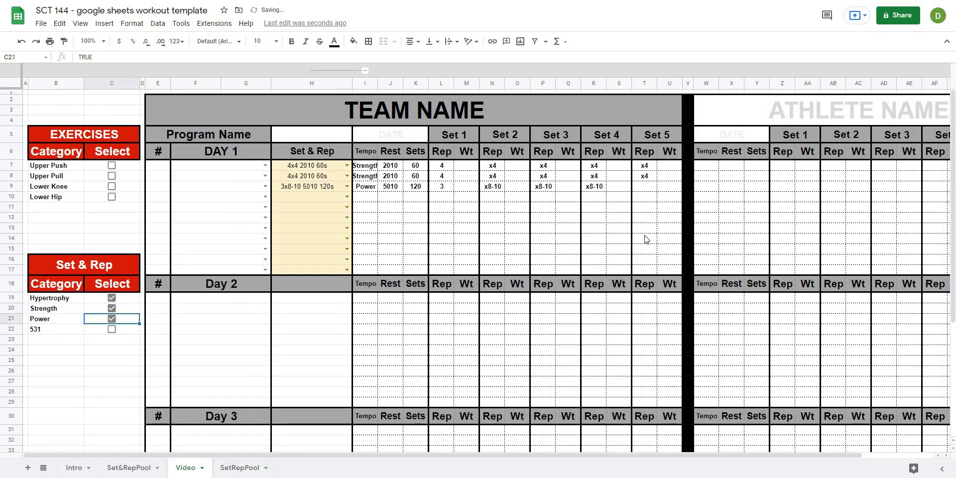
{"action": "key", "text": "ctrl+shift+Page_Down"}
{"action": "left_click", "coordinate": [719, 117], "text": "shift"}
{"action": "left_click", "coordinate": [777, 143]}
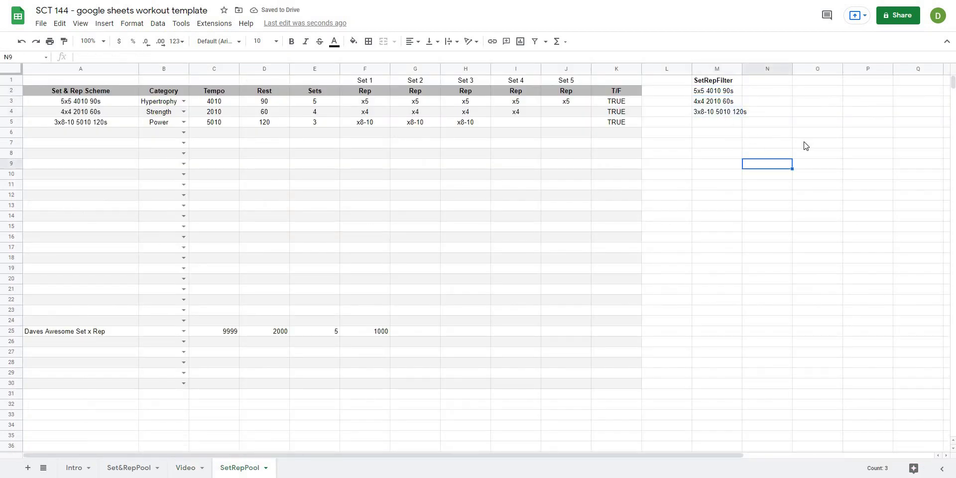
{"action": "key", "text": "Right"}
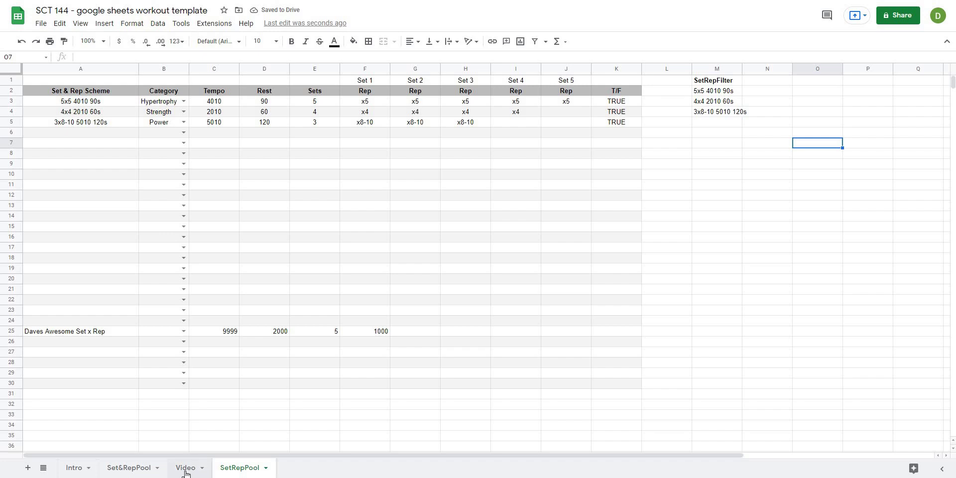
Step: Open the data validation rule for the Day 1 Set & Rep cells H7:H17 on the Video sheet
{"action": "left_click", "coordinate": [185, 470]}
{"action": "left_click_drag", "start_coordinate": [307, 165], "coordinate": [313, 270]}
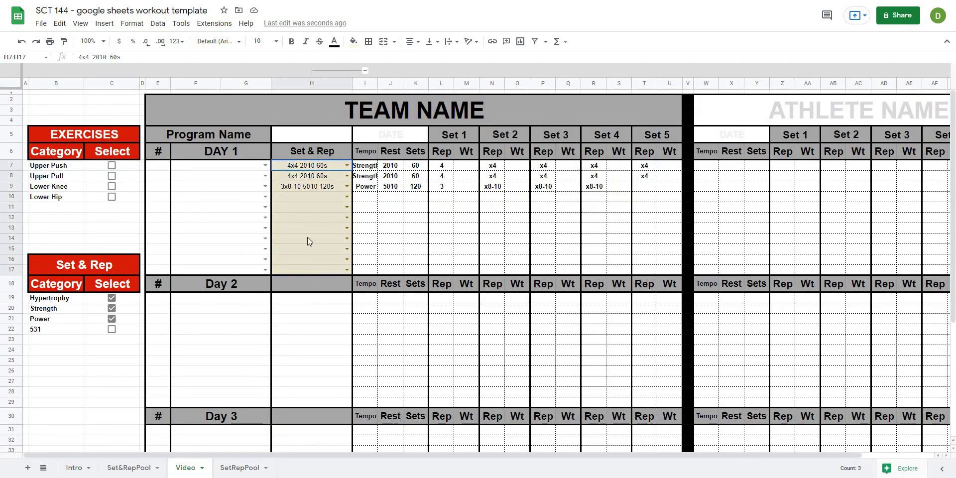
{"action": "left_click", "coordinate": [298, 164]}
{"action": "left_click", "coordinate": [312, 270], "text": "shift"}
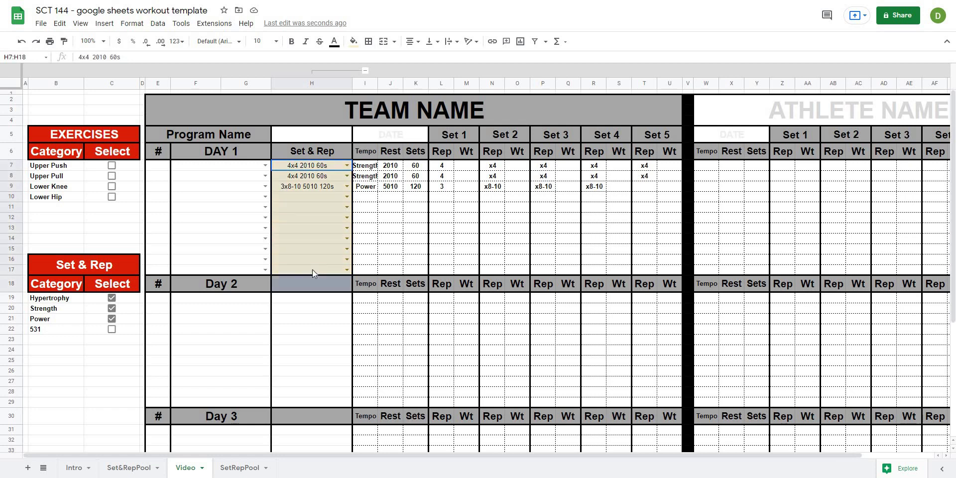
{"action": "left_click", "coordinate": [158, 24]}
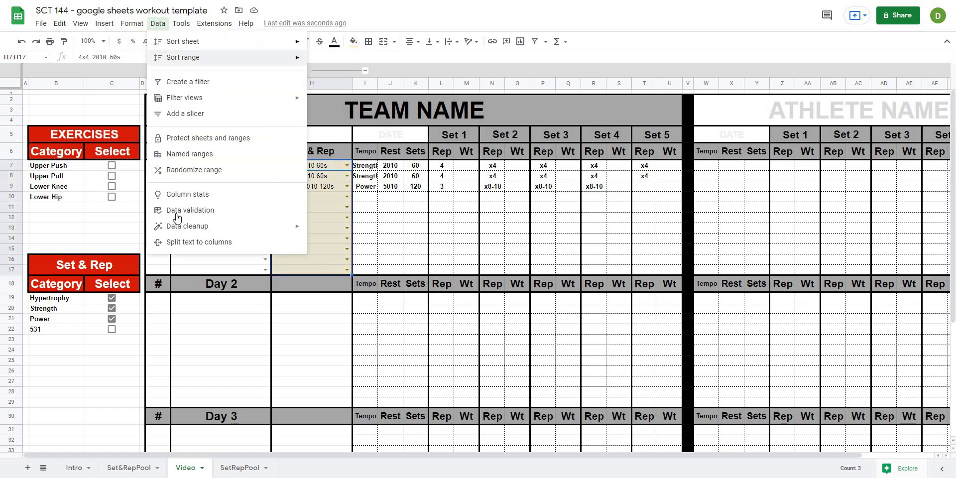
{"action": "left_click", "coordinate": [190, 211]}
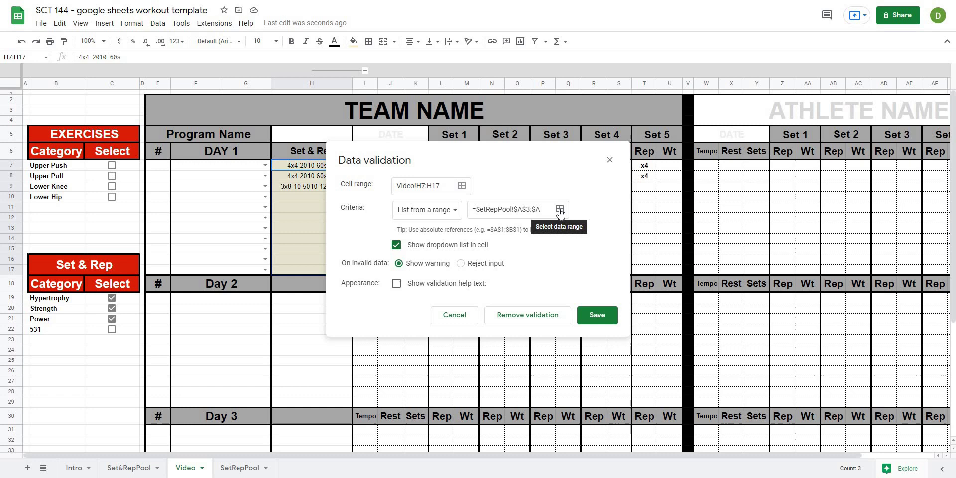
Step: Replace the validation rule's source range with SetRepPool!M2:M30 and save it
{"action": "left_click", "coordinate": [560, 210]}
{"action": "left_click", "coordinate": [418, 189]}
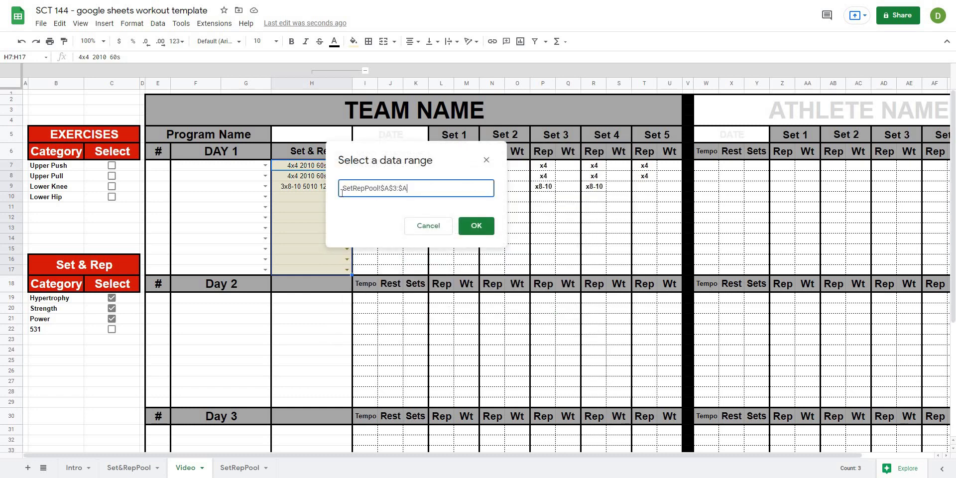
{"action": "left_click_drag", "start_coordinate": [417, 189], "coordinate": [341, 192]}
{"action": "key", "text": "BackSpace"}
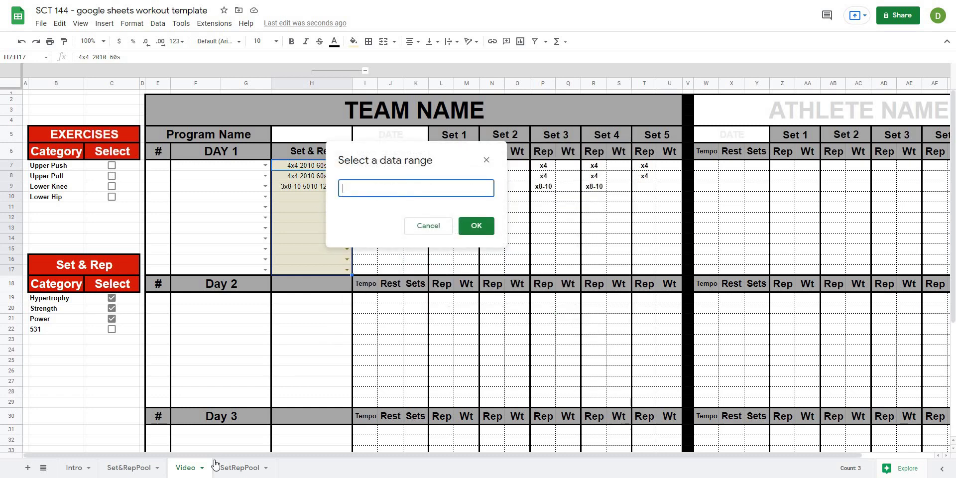
{"action": "left_click", "coordinate": [240, 468]}
{"action": "left_click_drag", "start_coordinate": [713, 91], "coordinate": [710, 384]}
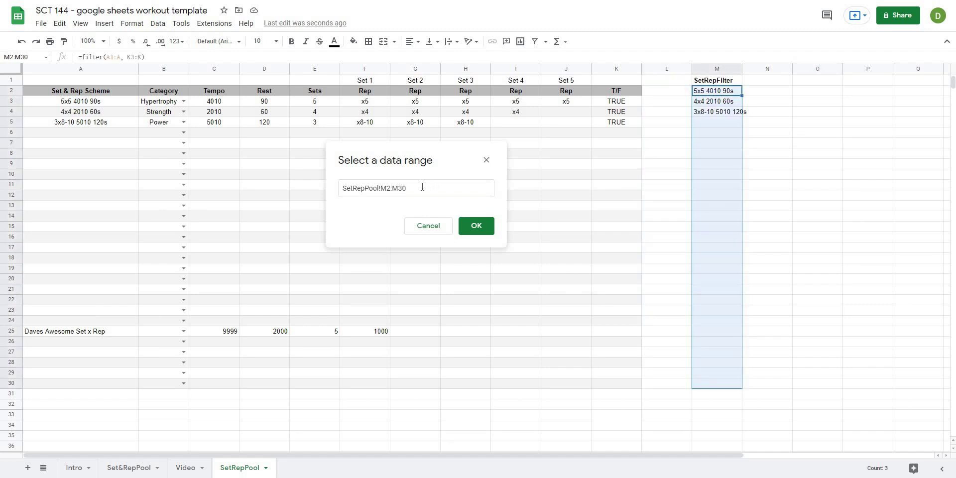
{"action": "left_click", "coordinate": [406, 188]}
{"action": "left_click_drag", "start_coordinate": [401, 186], "coordinate": [464, 186]}
{"action": "left_click", "coordinate": [485, 232]}
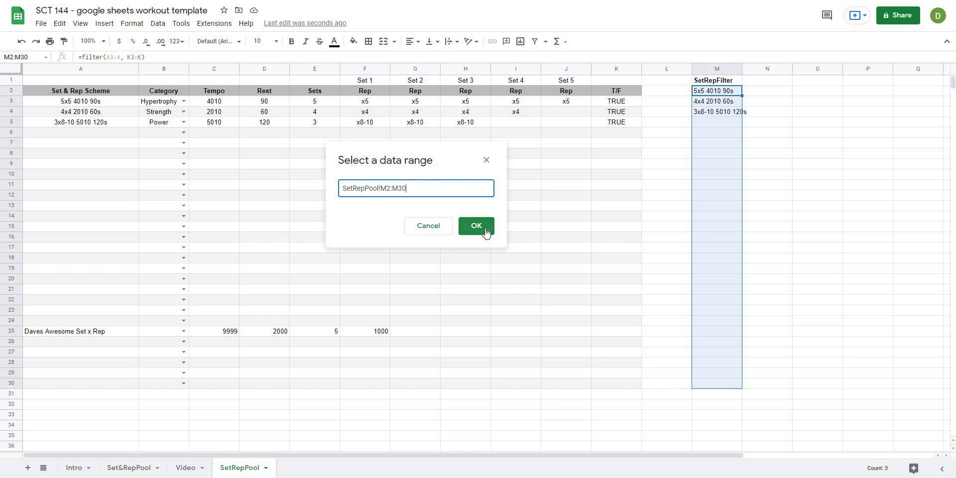
{"action": "left_click", "coordinate": [476, 225]}
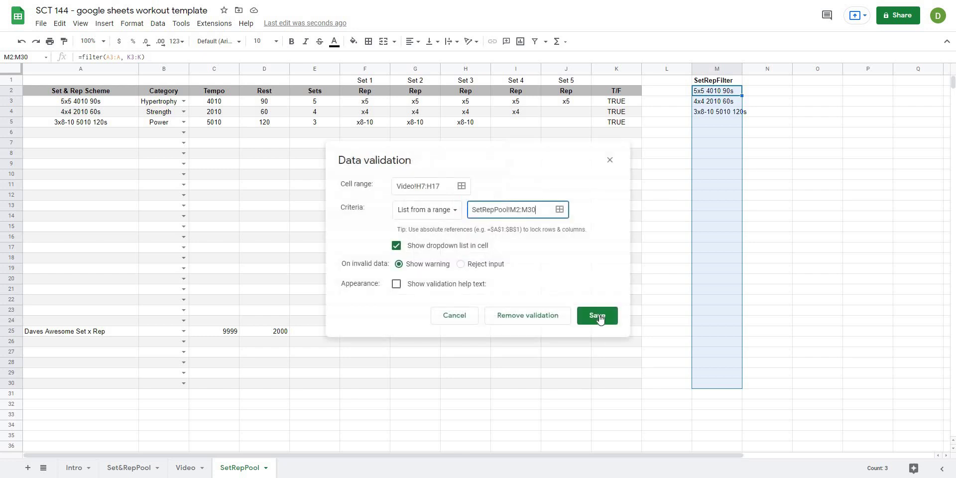
{"action": "left_click", "coordinate": [597, 316]}
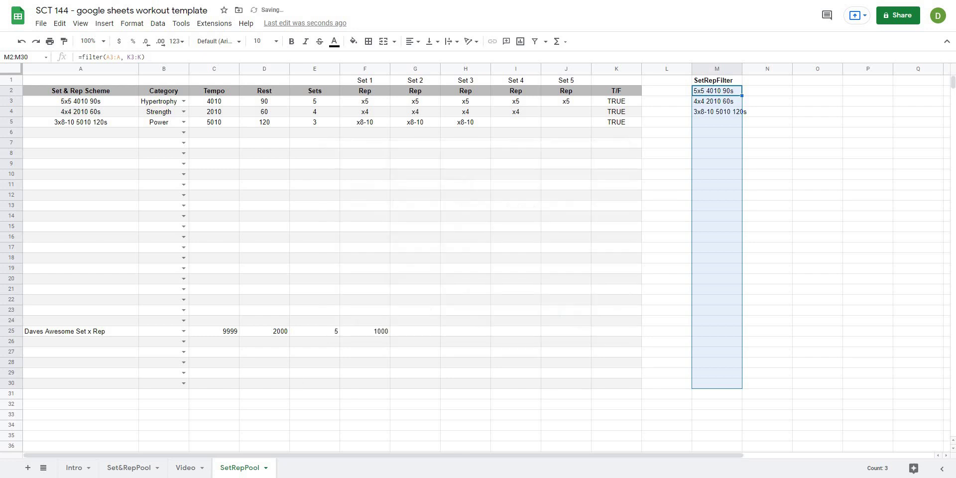
Step: Return to the Video sheet and view the Set & Rep dropdown options in H7
{"action": "left_click", "coordinate": [185, 468]}
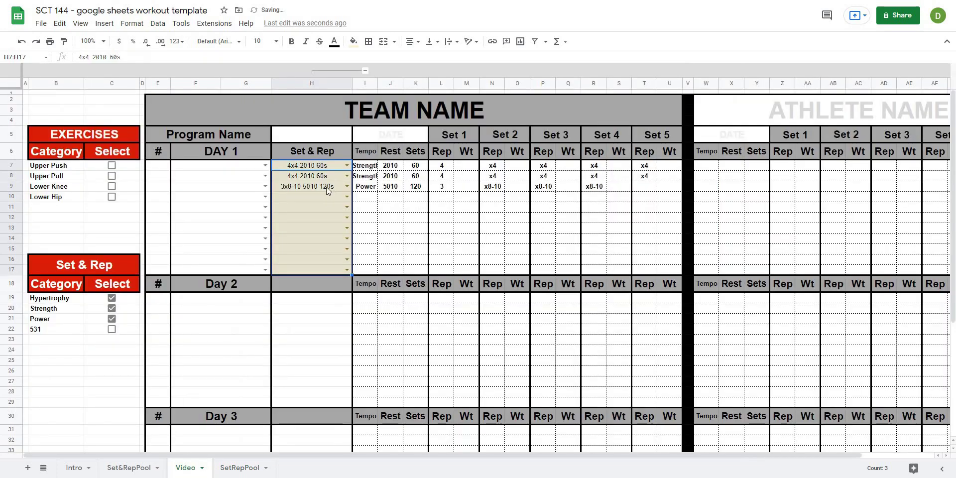
{"action": "left_click", "coordinate": [327, 196]}
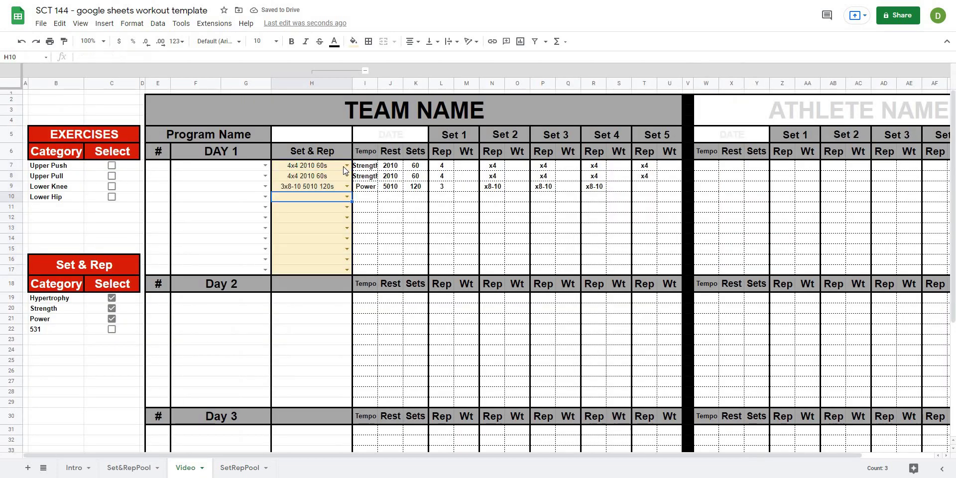
{"action": "double_click", "coordinate": [333, 168]}
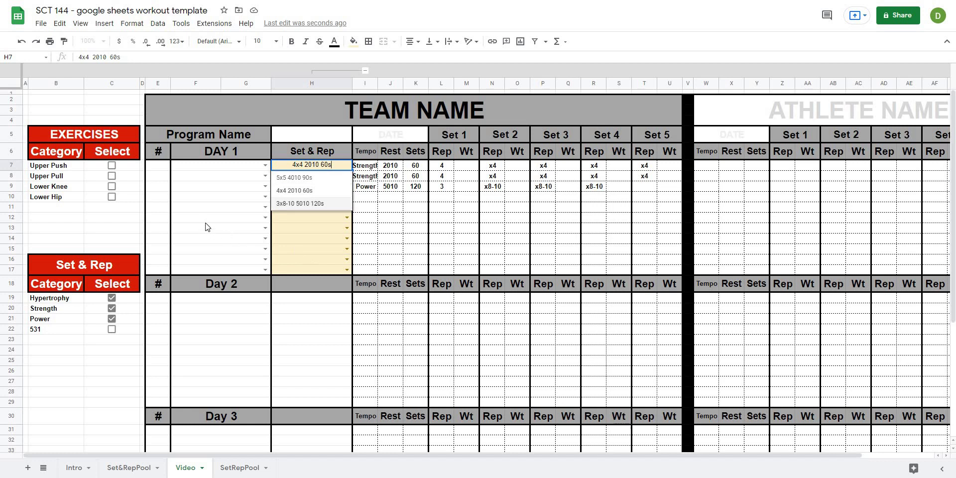
Step: Untick Strength and Power in the Set & Rep table and check the Day 1 Set & Rep dropdowns
{"action": "left_click", "coordinate": [111, 308]}
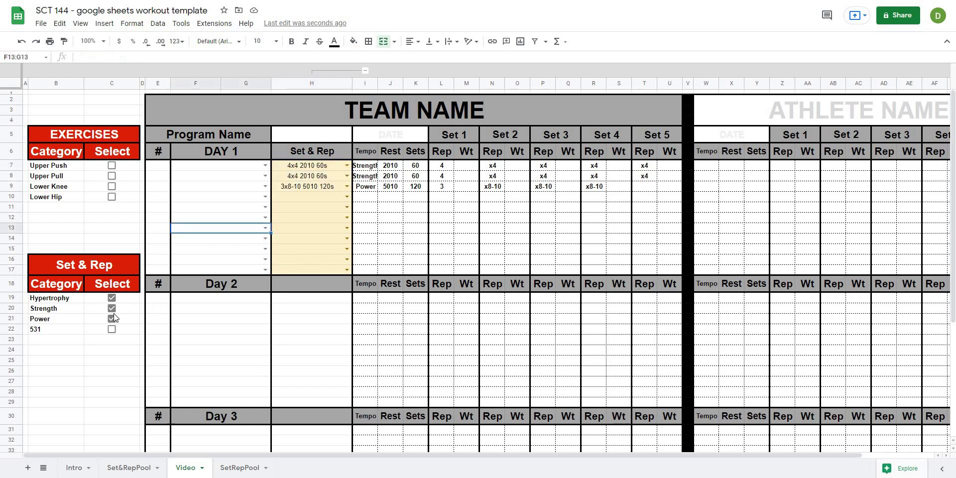
{"action": "left_click", "coordinate": [112, 318]}
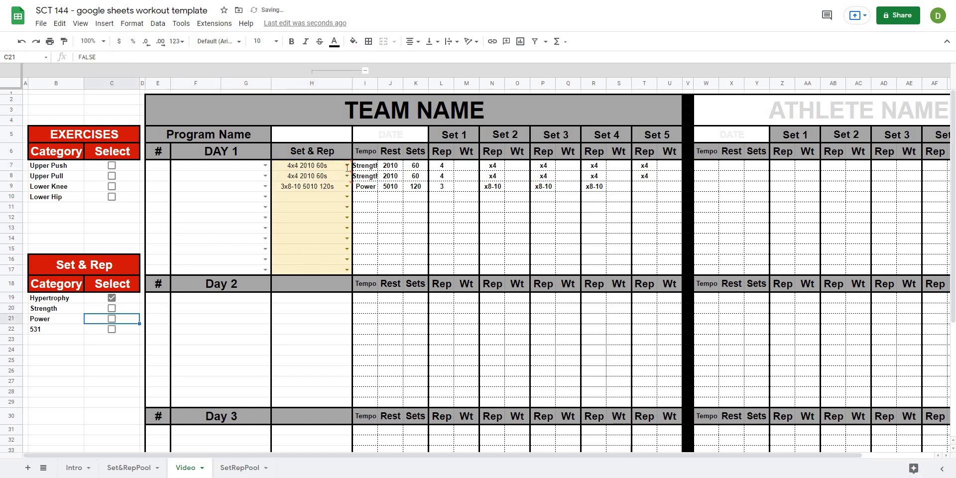
{"action": "left_click", "coordinate": [347, 166]}
{"action": "left_click", "coordinate": [346, 186]}
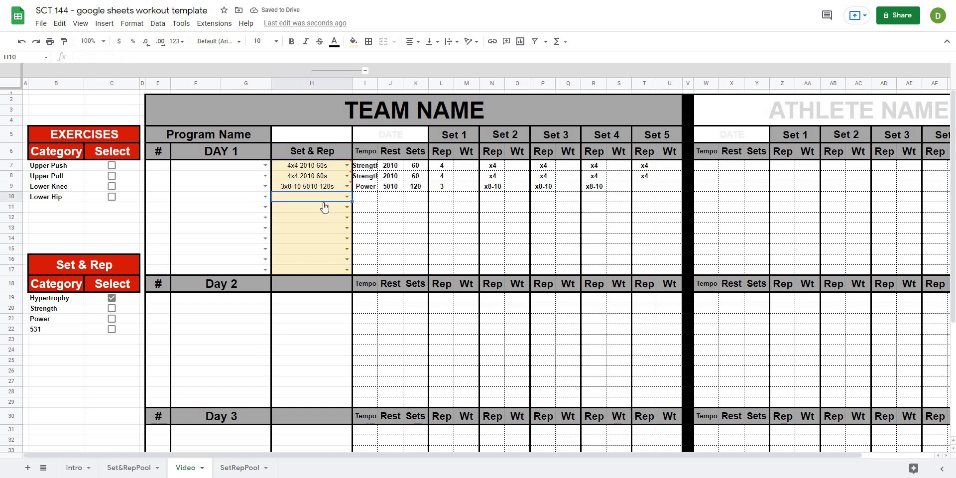
Step: Examine the vlookup formulas in the Day 1 Tempo cells I7 and I8 against the column order in SetRepPool
{"action": "left_click", "coordinate": [313, 227]}
{"action": "left_click", "coordinate": [416, 217]}
{"action": "left_click", "coordinate": [365, 217]}
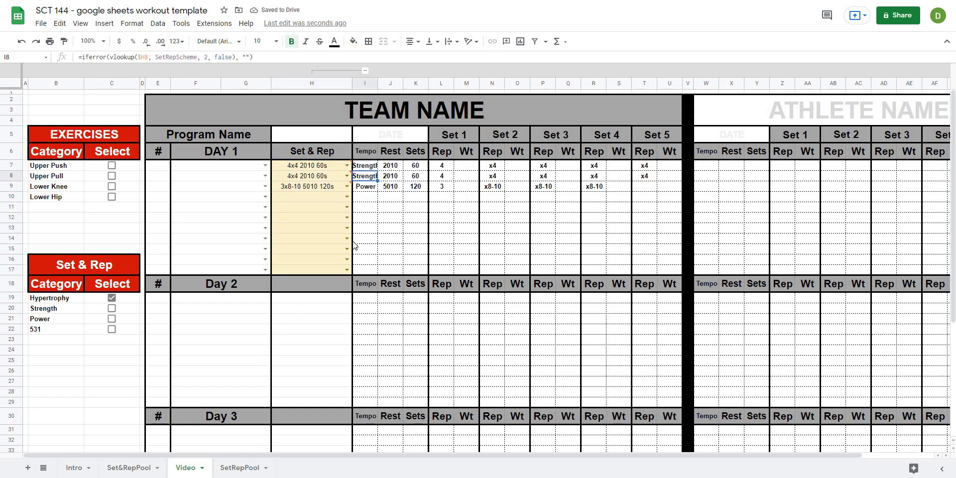
{"action": "left_click", "coordinate": [312, 238]}
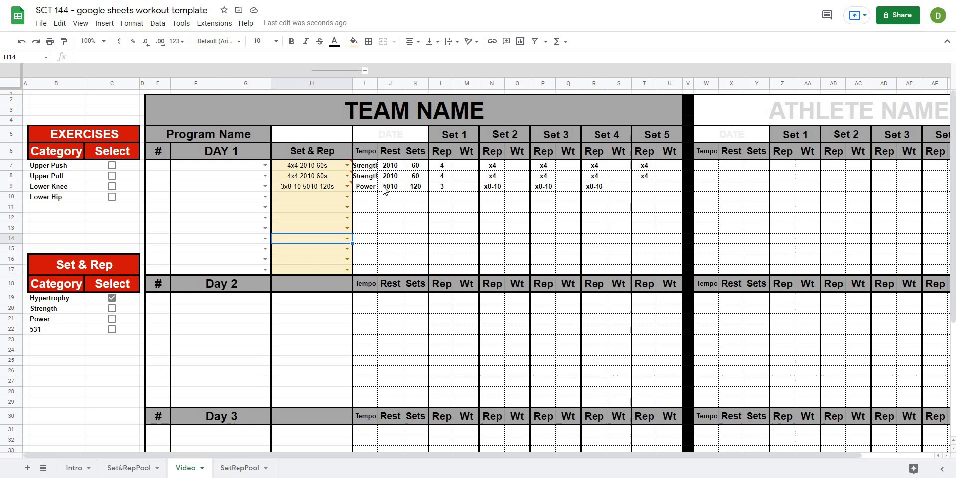
{"action": "left_click", "coordinate": [370, 167]}
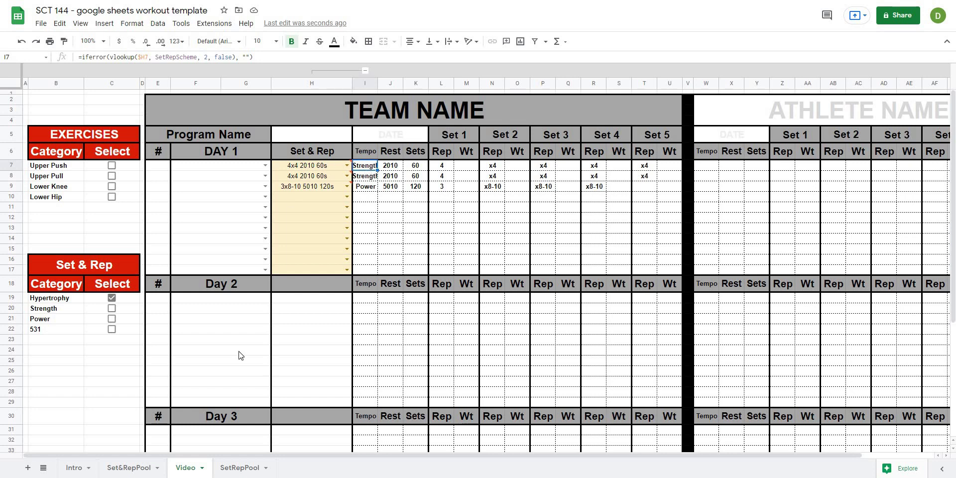
{"action": "left_click", "coordinate": [240, 468]}
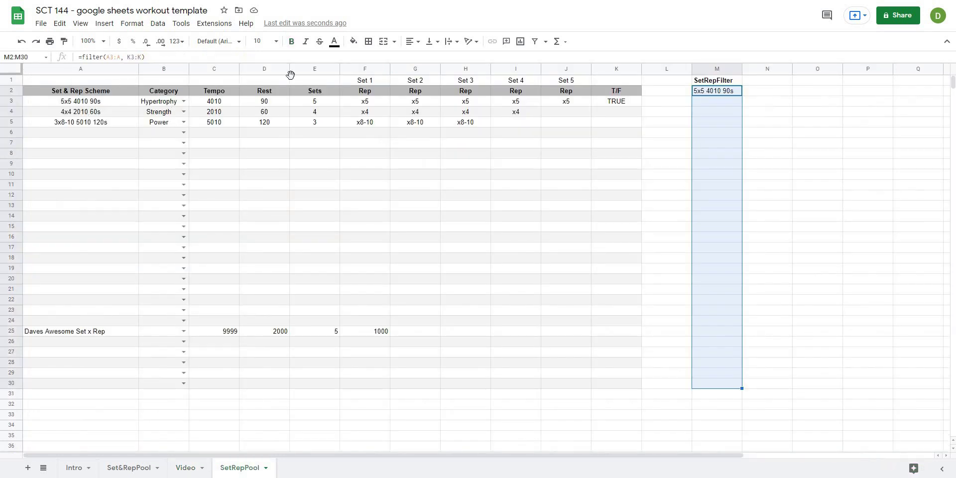
Step: On the Video sheet, set the vlookup column index to 3 in Tempo cell I7 and 4 in Rest cell J7
{"action": "left_click", "coordinate": [161, 90]}
{"action": "left_click", "coordinate": [186, 467]}
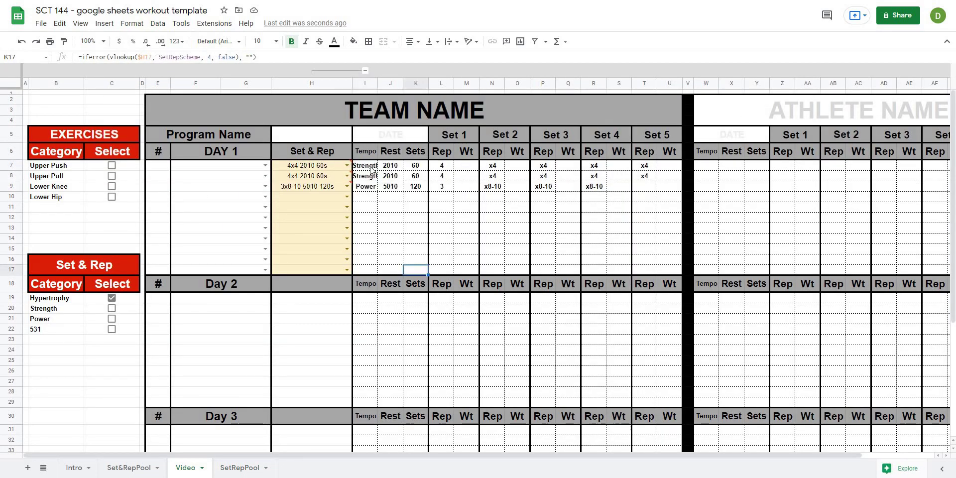
{"action": "left_click", "coordinate": [365, 165]}
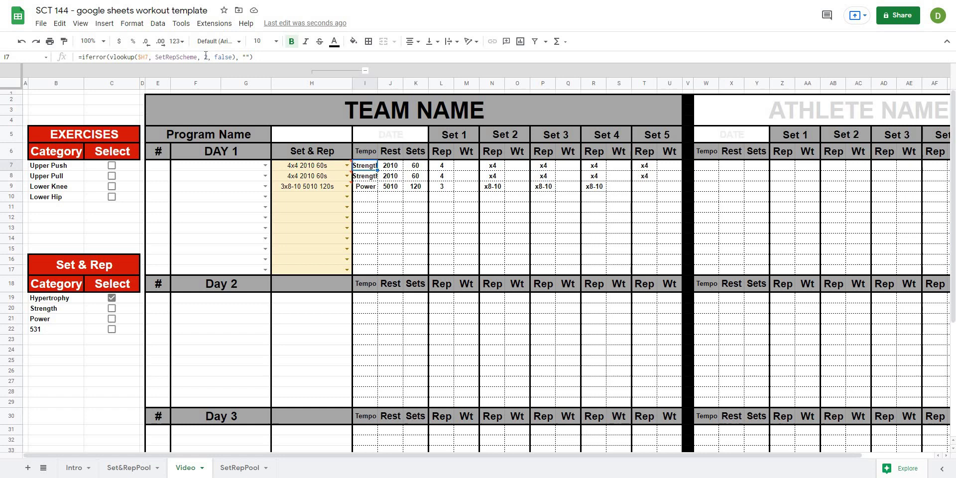
{"action": "double_click", "coordinate": [205, 56]}
{"action": "type", "text": "2"}
{"action": "key", "text": "Tab"}
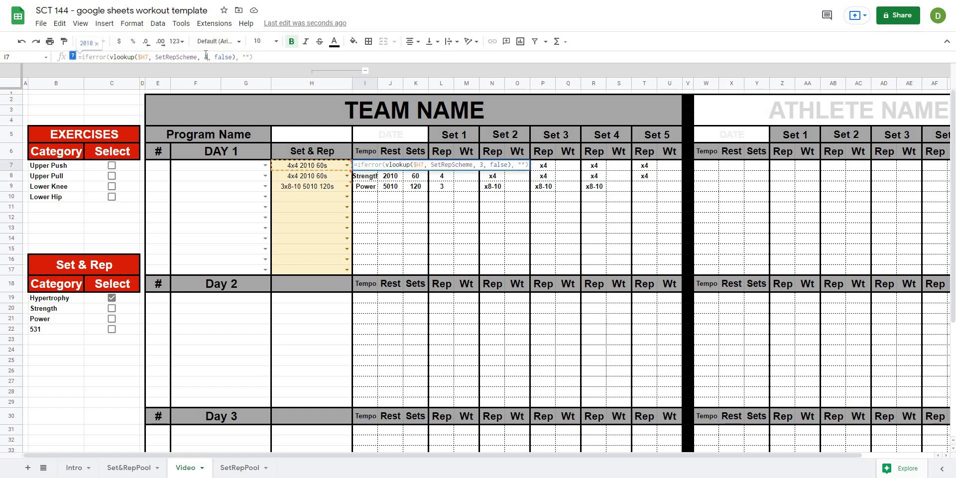
{"action": "double_click", "coordinate": [206, 56]}
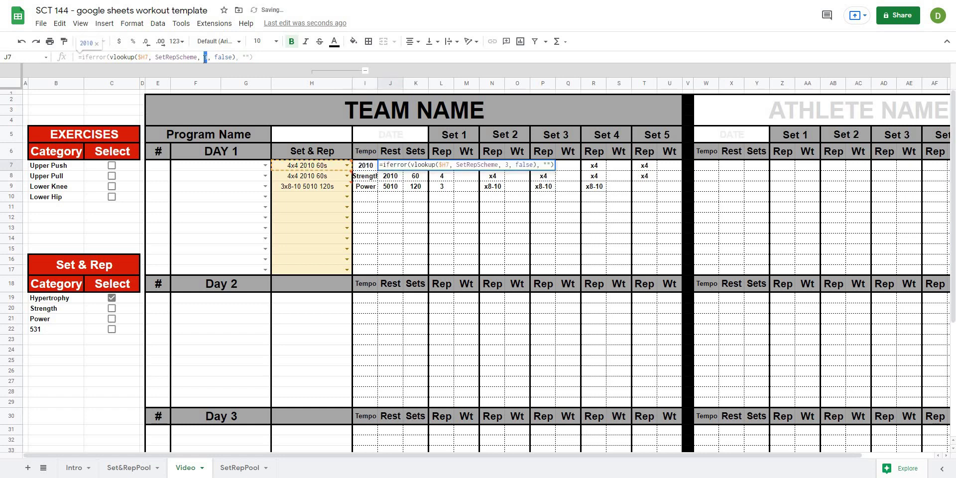
{"action": "type", "text": "3"}
{"action": "key", "text": "Tab"}
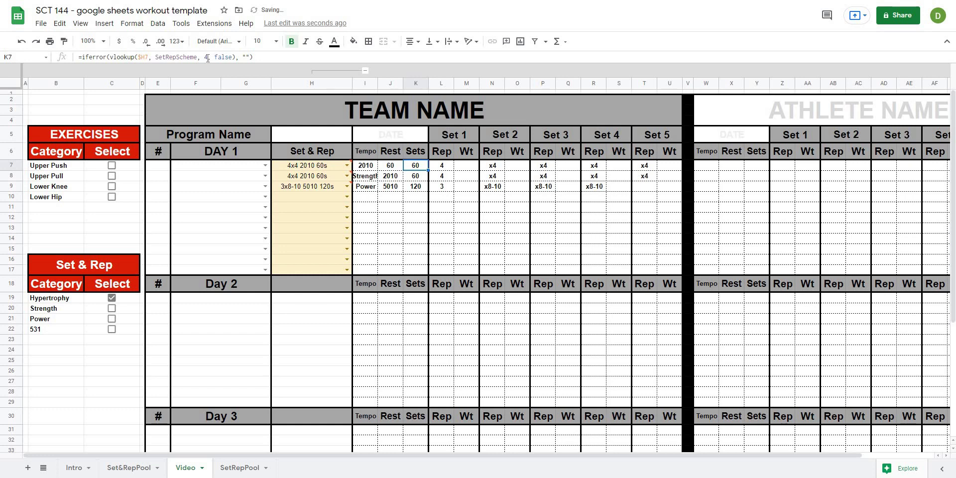
Step: Set the vlookup column index to 5 in Sets cell K7 and 6 in the Set 1 Rep cell L7
{"action": "double_click", "coordinate": [206, 57]}
{"action": "type", "text": "5"}
{"action": "key", "text": "Tab"}
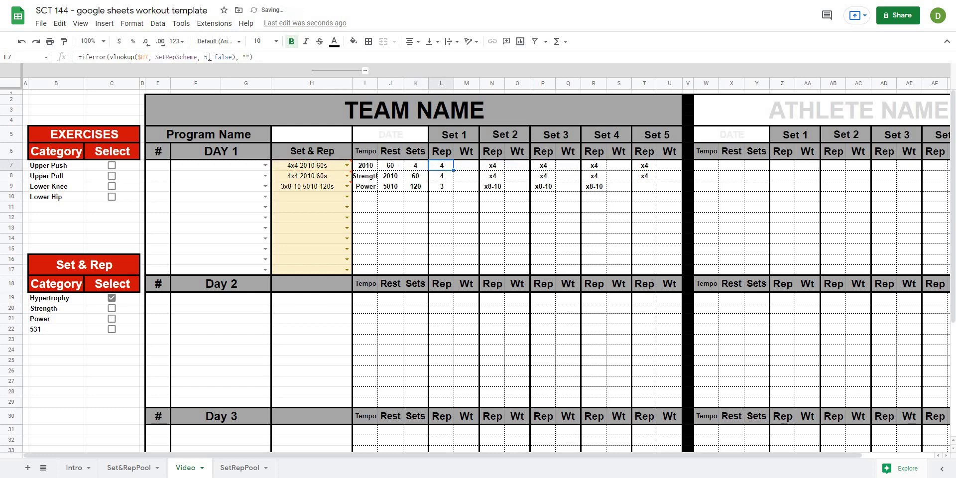
{"action": "double_click", "coordinate": [206, 57]}
{"action": "type", "text": "6"}
{"action": "key", "text": "Tab"}
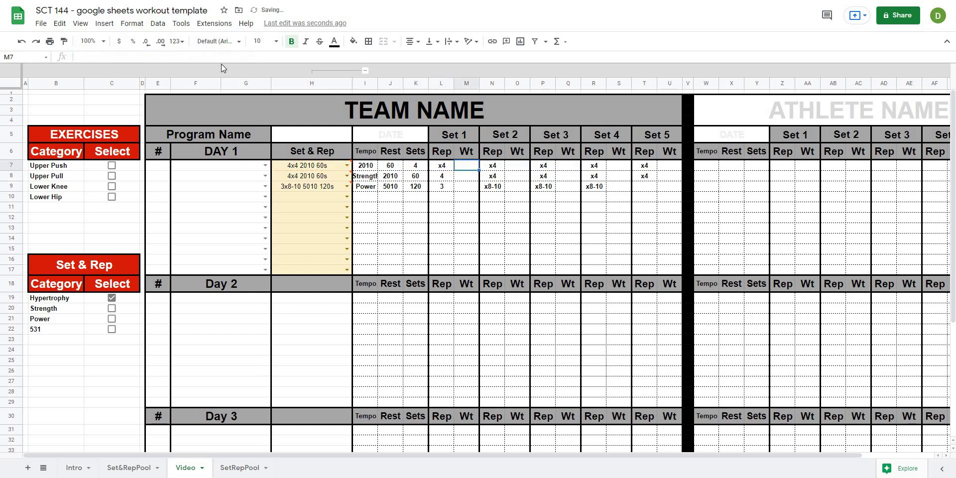
Step: Set the vlookup column index to 7 in the Set 2 Rep cell N7 and 8 in the Set 3 Rep cell P7
{"action": "key", "text": "Tab"}
{"action": "double_click", "coordinate": [206, 57]}
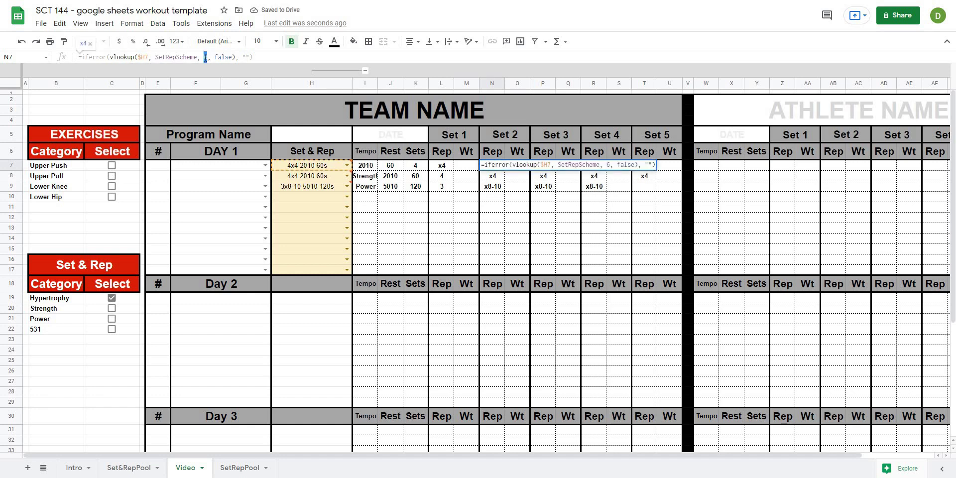
{"action": "type", "text": "7"}
{"action": "key", "text": "Tab"}
{"action": "key", "text": "Tab"}
{"action": "double_click", "coordinate": [204, 56]}
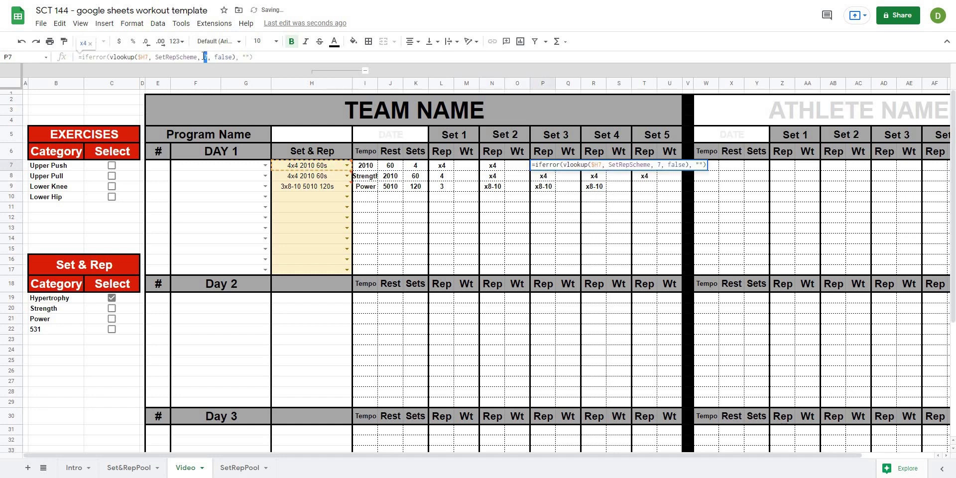
{"action": "type", "text": "8"}
{"action": "key", "text": "Tab"}
{"action": "key", "text": "Tab"}
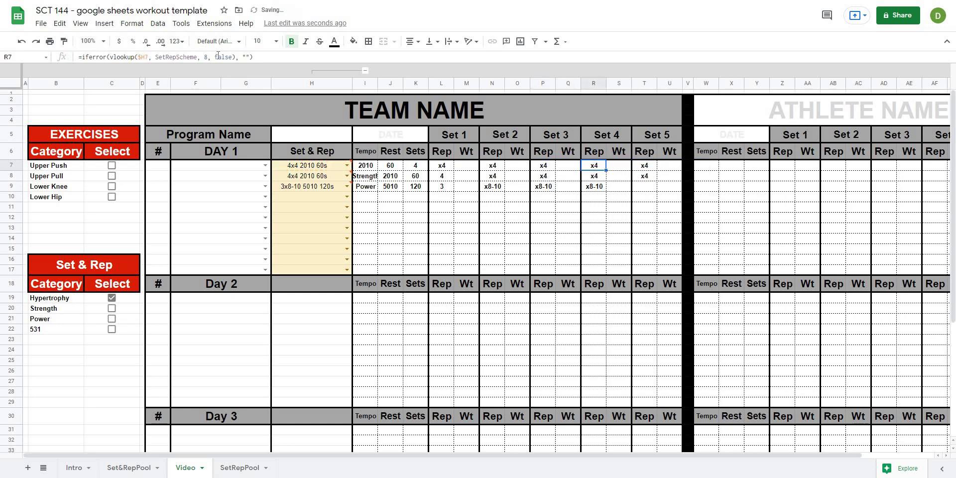
Step: Set the vlookup column index to 9 in the Set 4 Rep cell R7 and 10 in the Set 5 Rep cell T7
{"action": "double_click", "coordinate": [206, 57]}
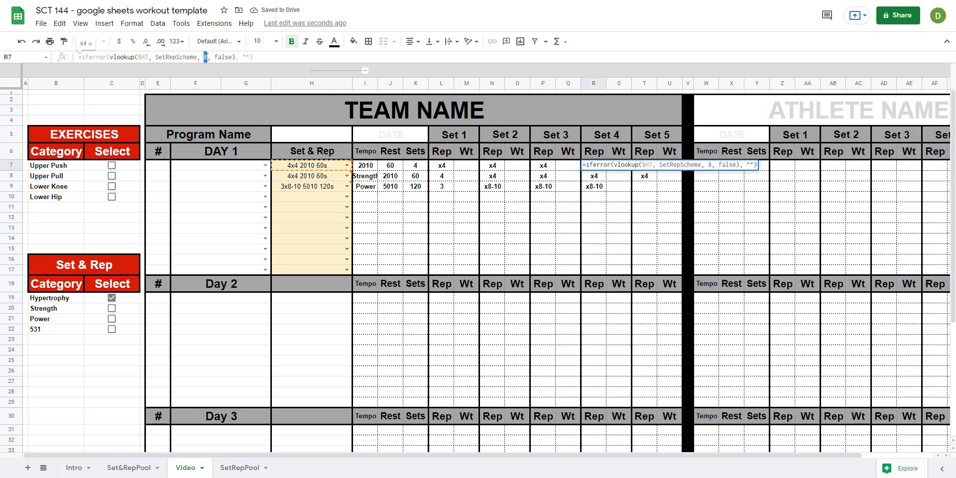
{"action": "type", "text": "9"}
{"action": "key", "text": "Tab"}
{"action": "key", "text": "Tab"}
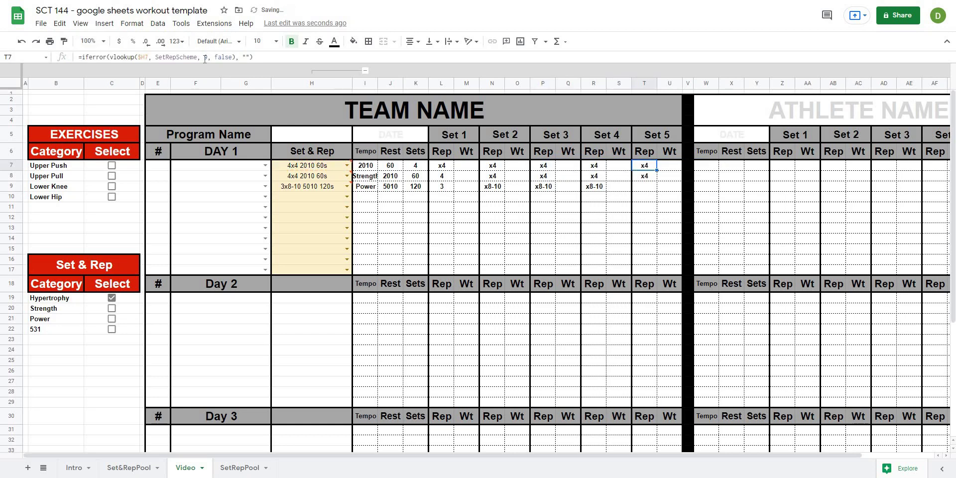
{"action": "double_click", "coordinate": [204, 57]}
{"action": "type", "text": "10"}
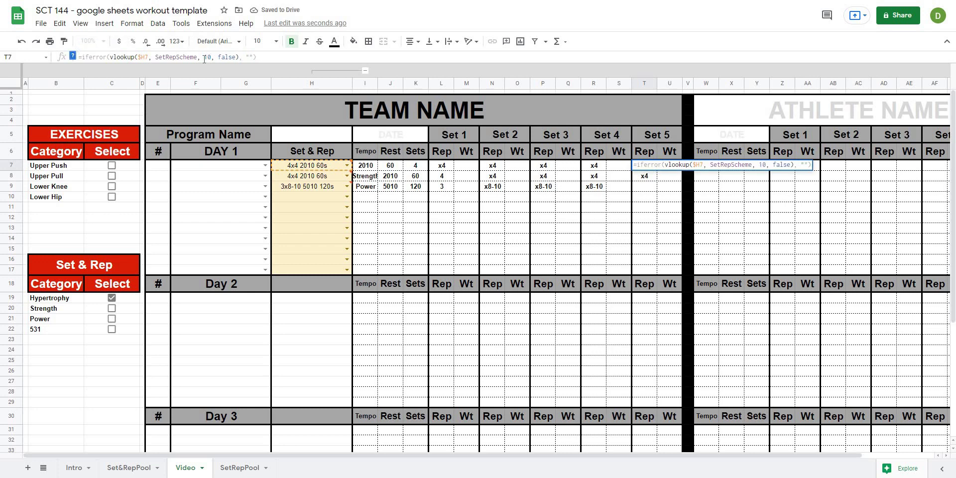
{"action": "key", "text": "Return"}
Step: Fill the row 7 formulas from I7:U7 down through row 17 of Day 1
{"action": "left_click_drag", "start_coordinate": [374, 164], "coordinate": [678, 167]}
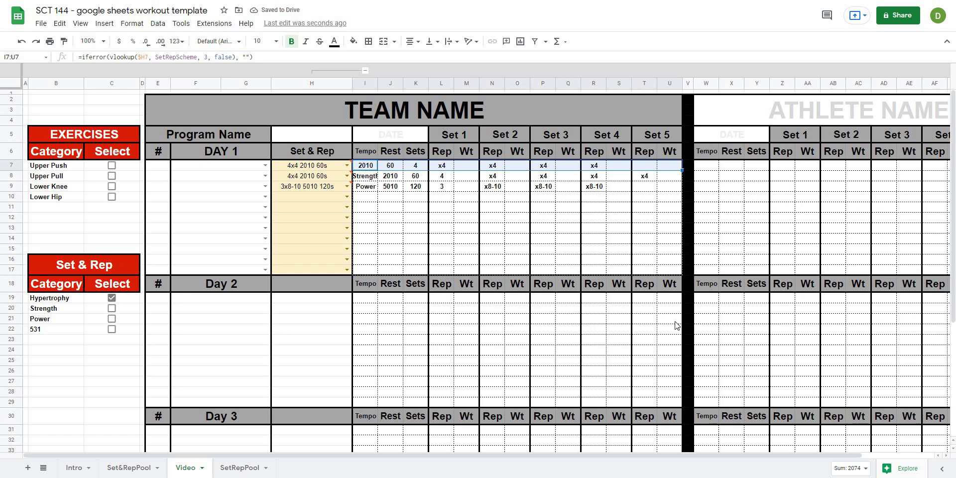
{"action": "left_click", "coordinate": [669, 269], "text": "shift"}
{"action": "key", "text": "ctrl+d"}
{"action": "left_click", "coordinate": [416, 217]}
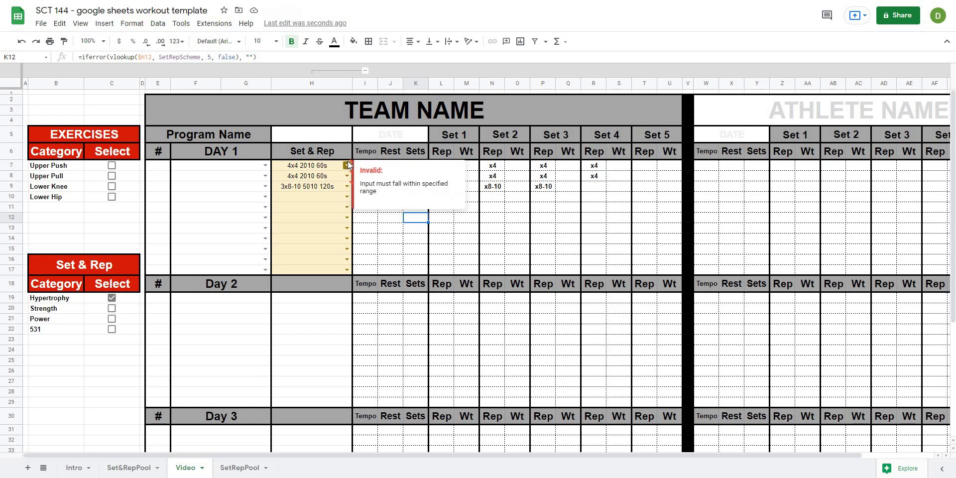
Step: Toggle the Strength and Power checkboxes on and off and inspect the Day 1 Set & Rep entry in H7
{"action": "left_click", "coordinate": [314, 169]}
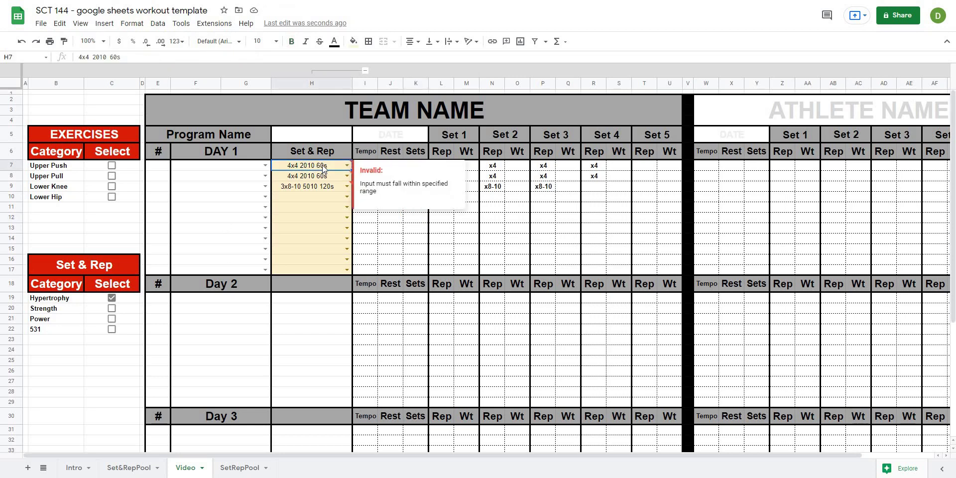
{"action": "left_click", "coordinate": [112, 313]}
{"action": "left_click", "coordinate": [112, 313]}
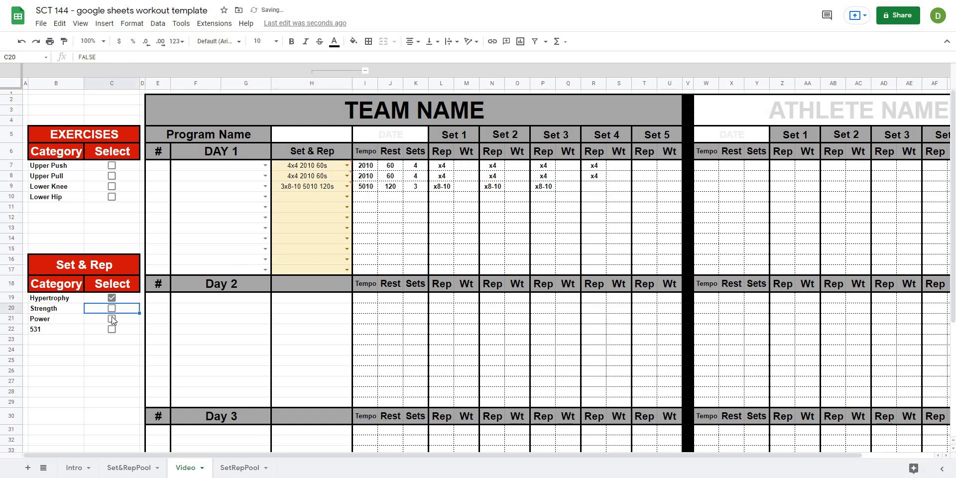
{"action": "left_click", "coordinate": [112, 319]}
{"action": "left_click", "coordinate": [112, 308]}
{"action": "left_click", "coordinate": [112, 317]}
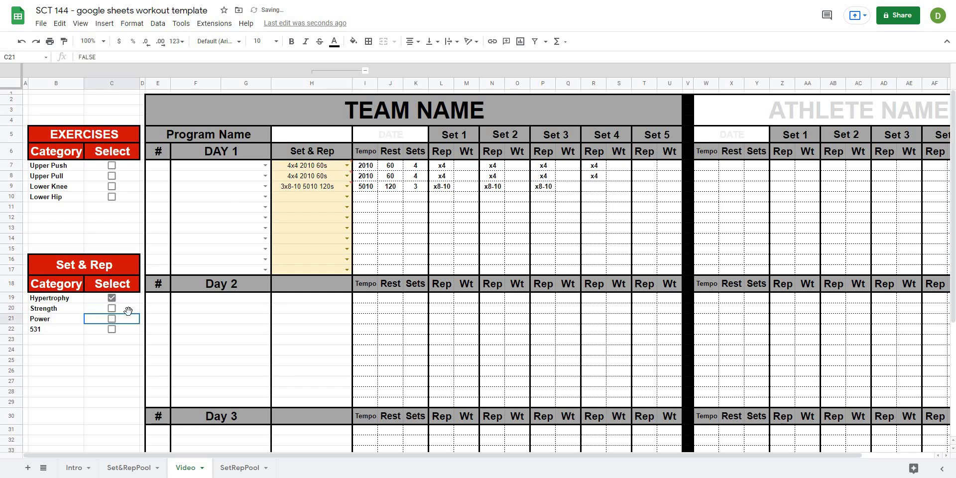
{"action": "left_click", "coordinate": [336, 166]}
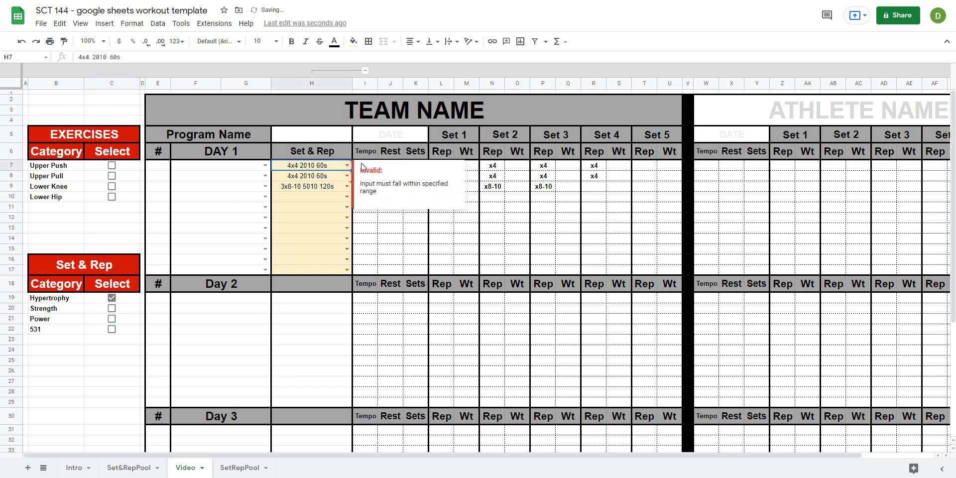
Step: Collapse the grouped Set & Rep column H, and expand it again
{"action": "left_click", "coordinate": [365, 71]}
{"action": "left_click", "coordinate": [329, 208]}
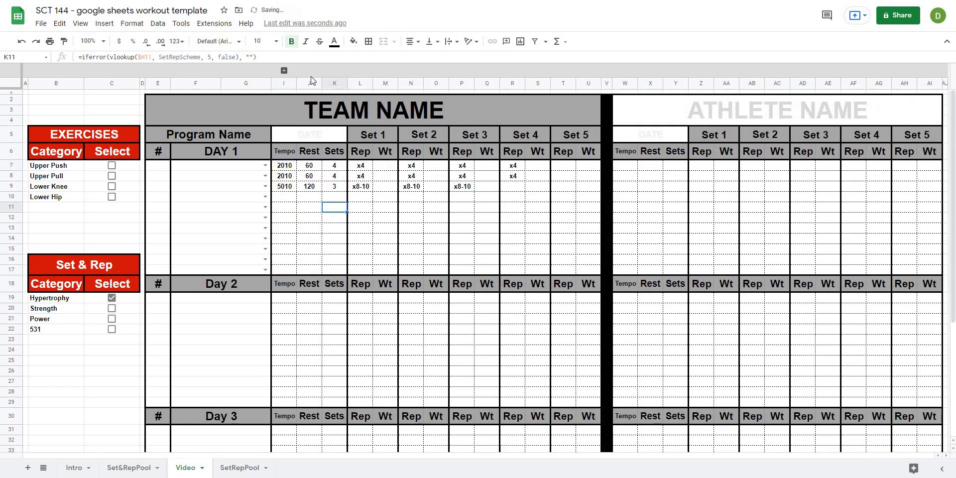
{"action": "left_click", "coordinate": [285, 71]}
Step: Toggle the Hypertrophy checkbox off and on and inspect the Day 1 Set & Rep entries in H7:H8
{"action": "left_click", "coordinate": [113, 300]}
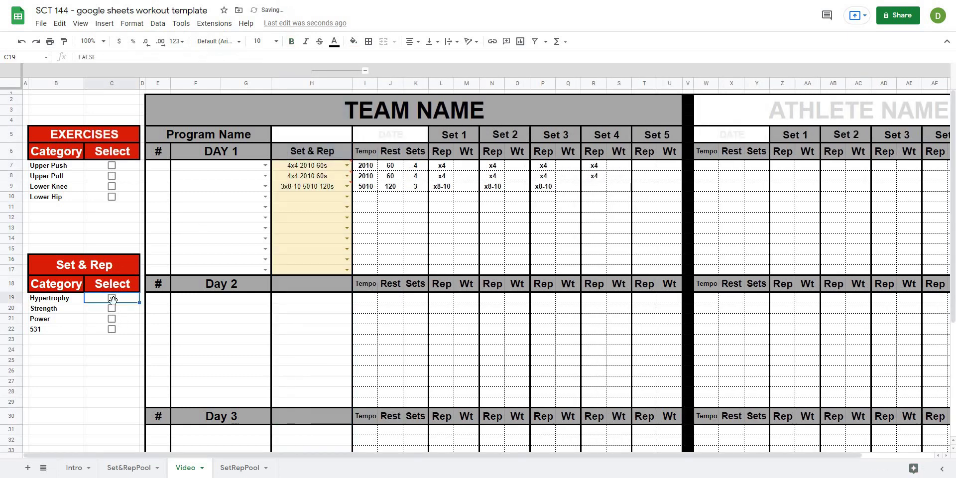
{"action": "left_click", "coordinate": [112, 308]}
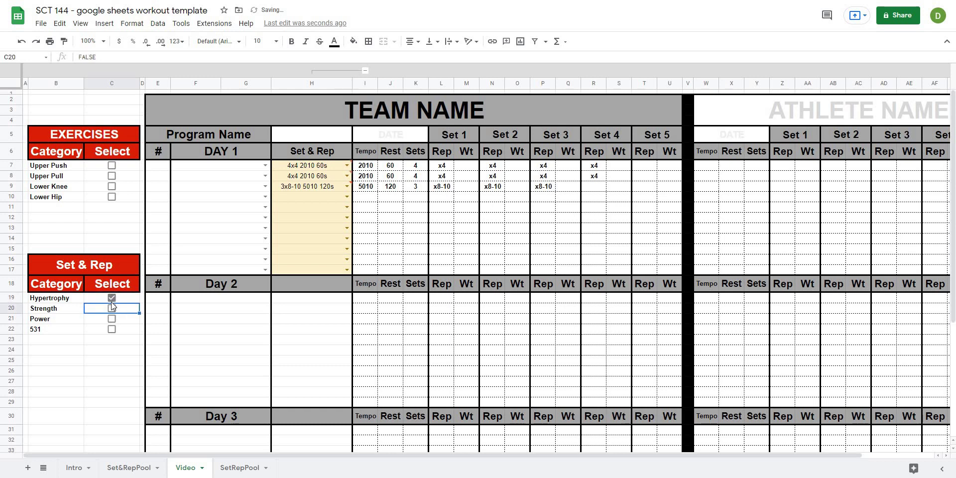
{"action": "left_click", "coordinate": [111, 298]}
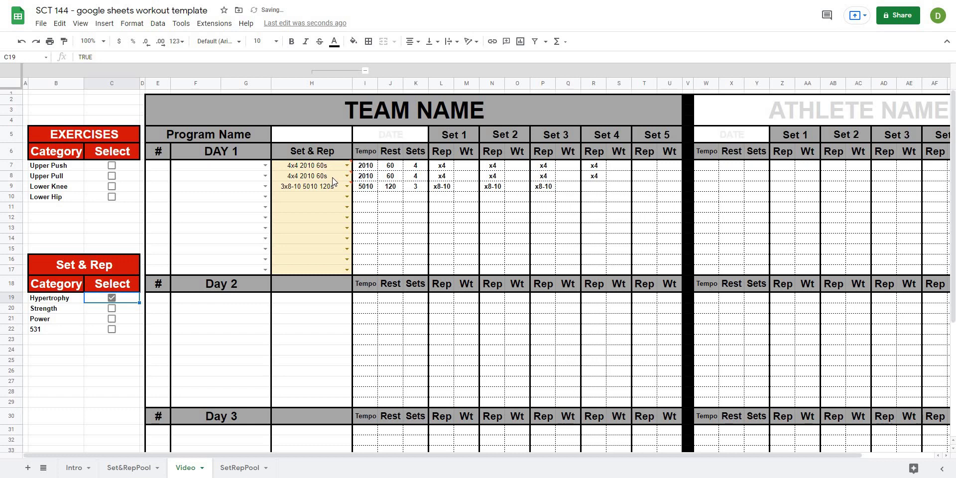
{"action": "left_click", "coordinate": [390, 249]}
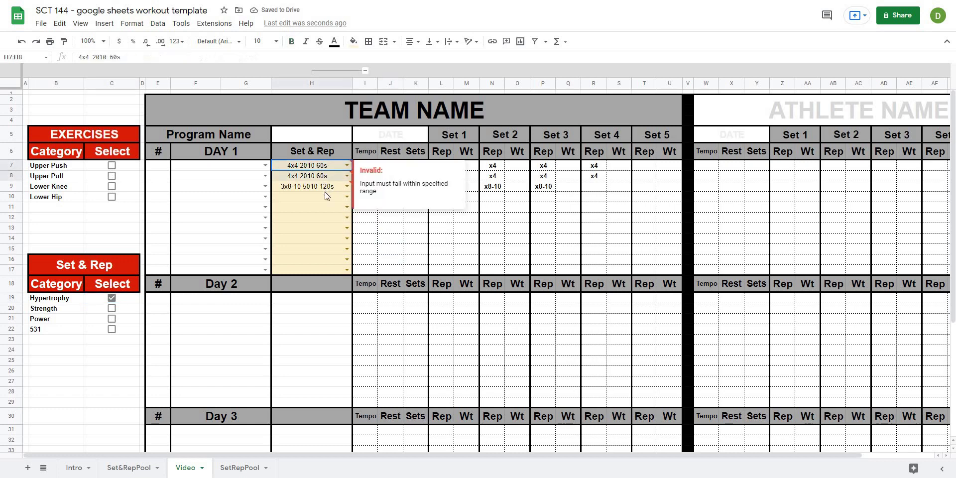
{"action": "left_click", "coordinate": [330, 215]}
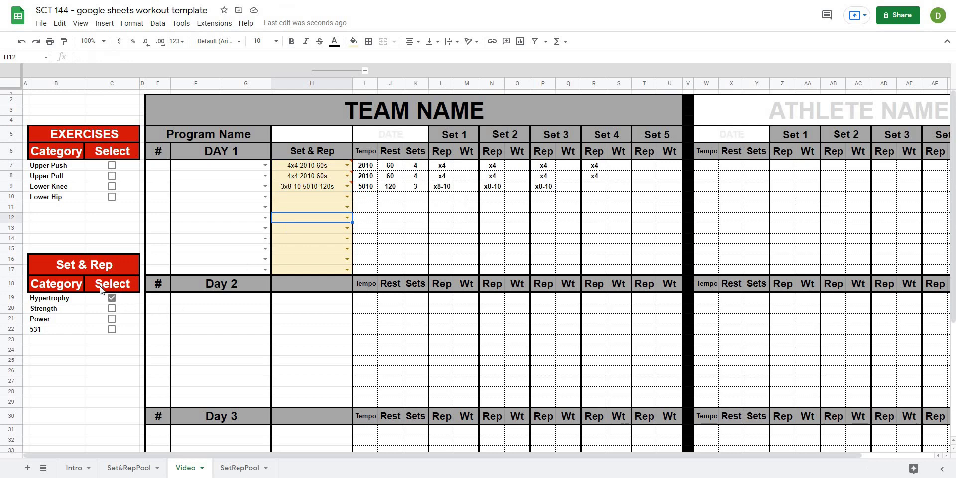
Step: On the SetRepPool sheet, add a scheme named Video Set & Rep in A8 and assign it the category 531
{"action": "left_click", "coordinate": [234, 467]}
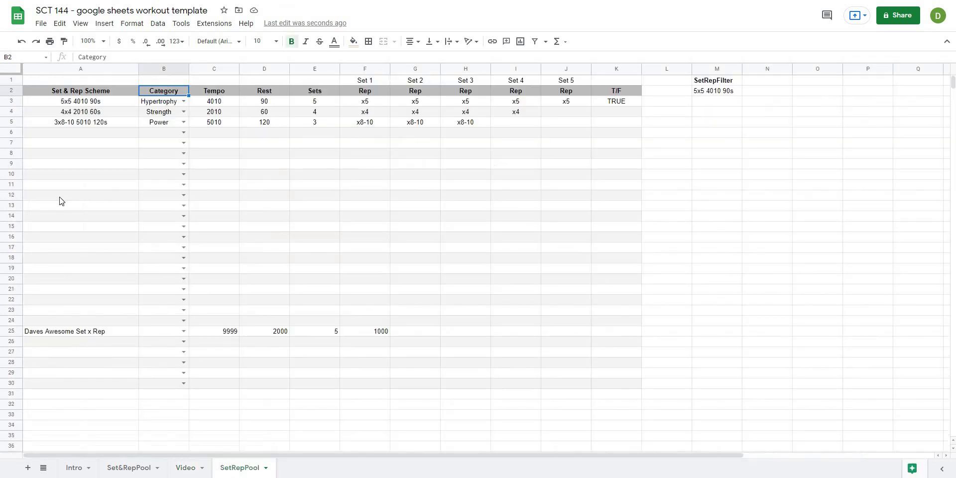
{"action": "left_click", "coordinate": [68, 155]}
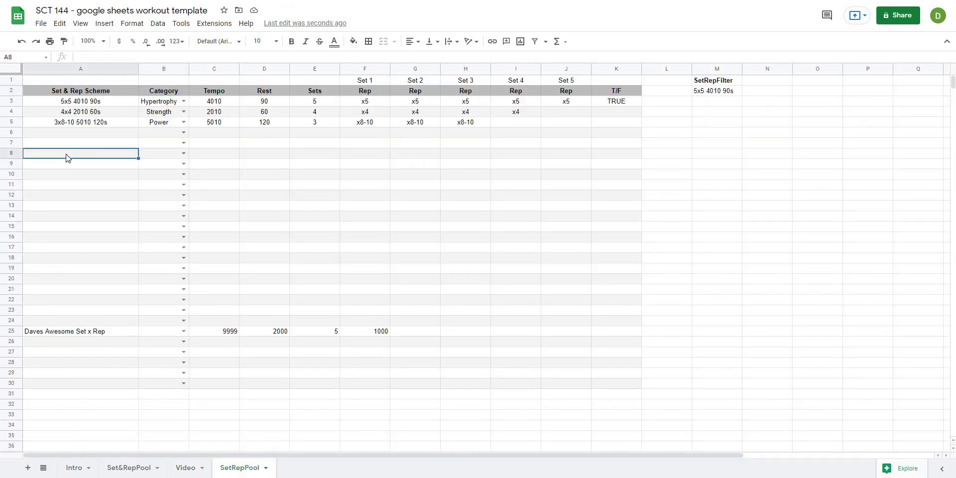
{"action": "type", "text": "Video S"}
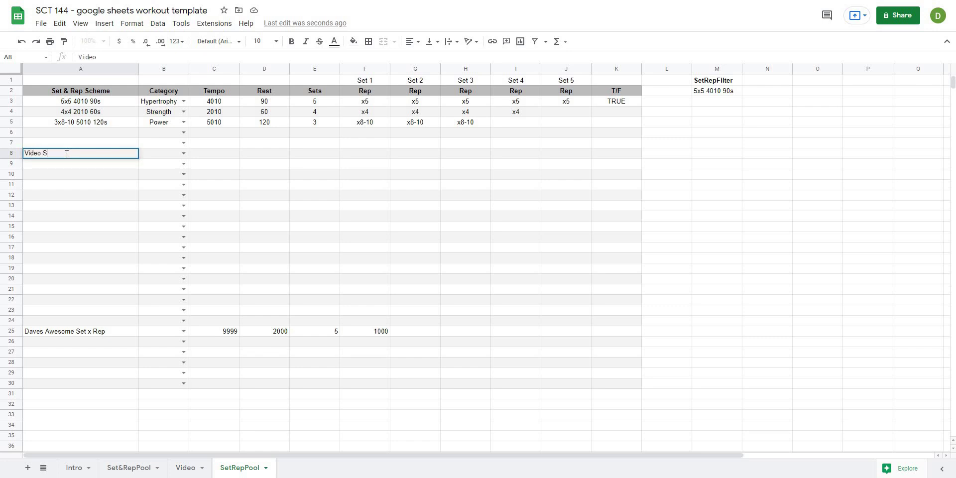
{"action": "type", "text": "et & Rep"}
{"action": "key", "text": "Tab"}
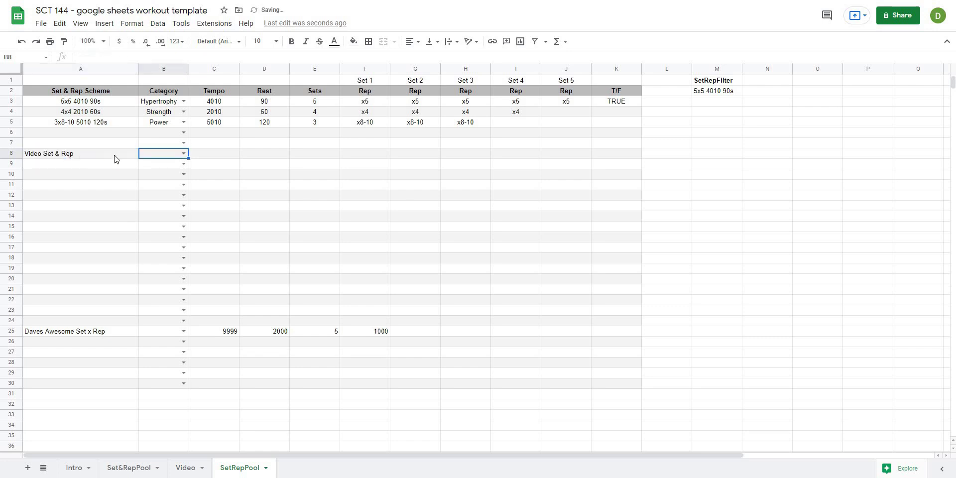
{"action": "left_click", "coordinate": [183, 156]}
{"action": "left_click", "coordinate": [169, 202]}
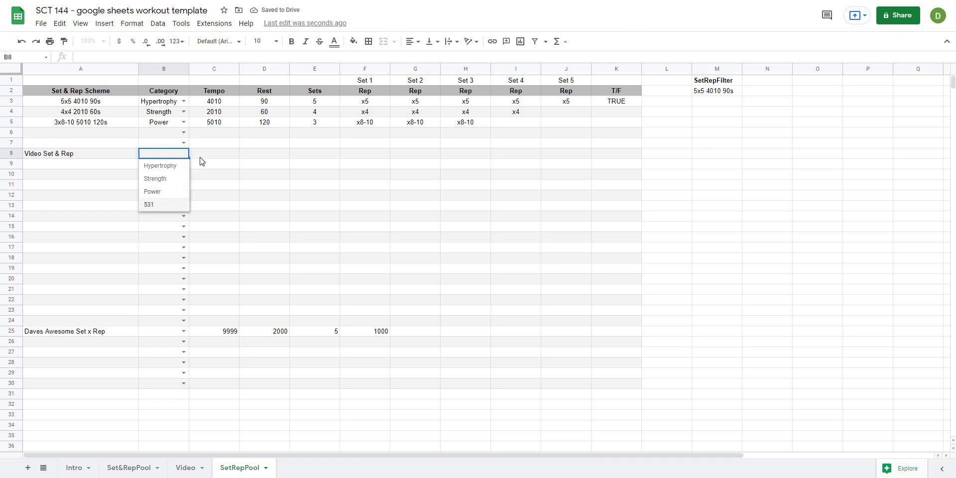
Step: Enter 78 for the new scheme's Tempo, Rest, Sets and all five Rep values in C8:J8
{"action": "left_click", "coordinate": [204, 155]}
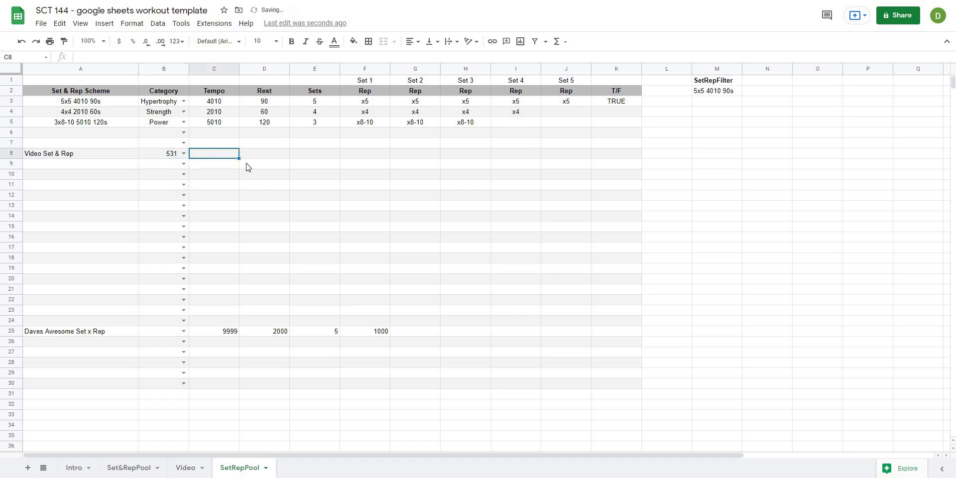
{"action": "type", "text": "78"}
{"action": "key", "text": "Tab"}
{"action": "type", "text": "78"}
{"action": "key", "text": "Tab"}
{"action": "type", "text": "78"}
{"action": "key", "text": "Tab"}
{"action": "type", "text": "78\t78"}
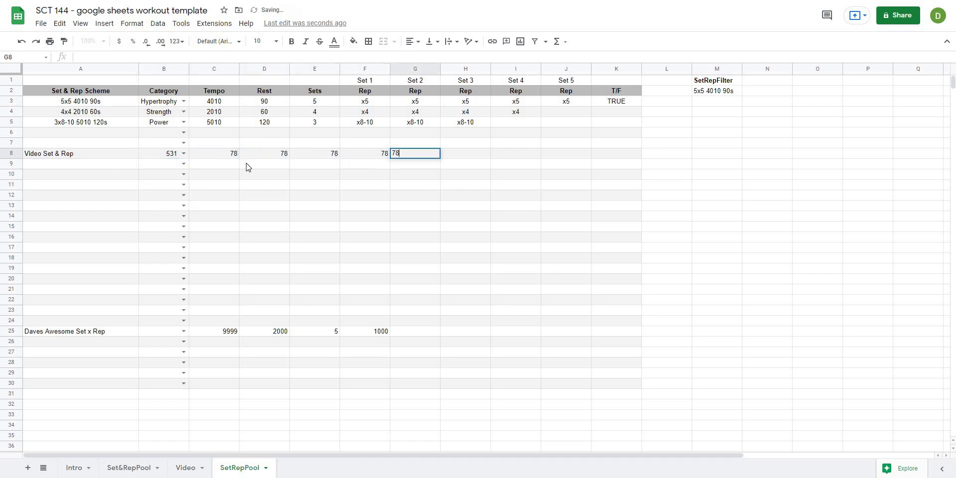
{"action": "key", "text": "Tab"}
{"action": "type", "text": "78"}
{"action": "key", "text": "Tab"}
{"action": "type", "text": "78"}
{"action": "key", "text": "Tab"}
{"action": "type", "text": "78"}
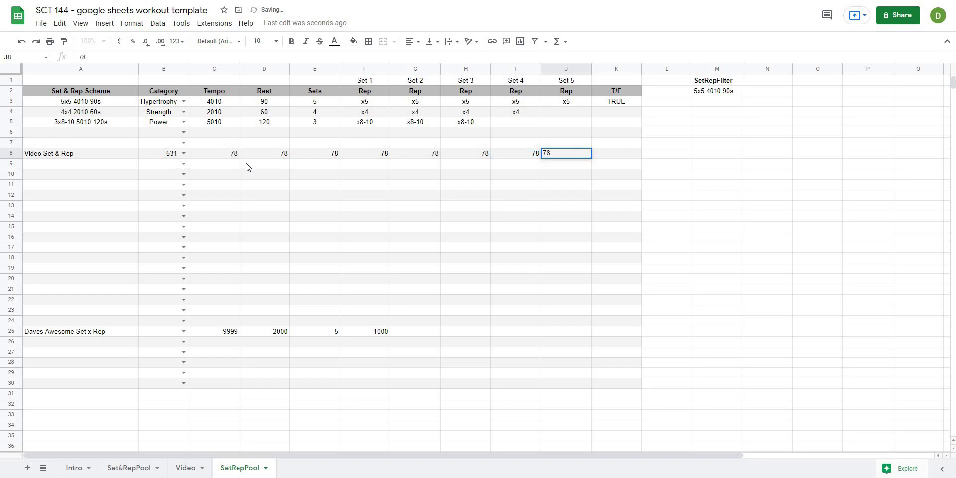
Step: On the Video sheet, tick the 531 Set & Rep category and choose Video Set & Rep in Day 1 cell H10
{"action": "left_click", "coordinate": [185, 468]}
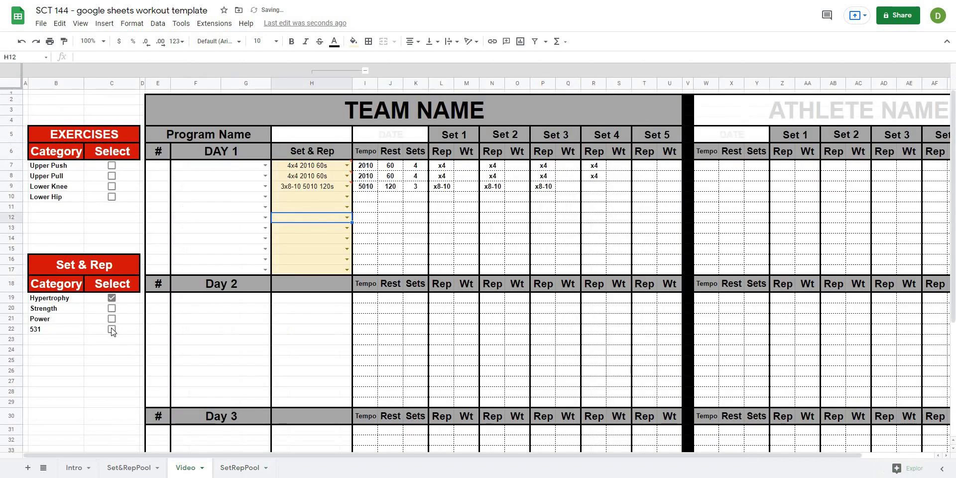
{"action": "left_click", "coordinate": [112, 329]}
{"action": "left_click", "coordinate": [308, 196]}
{"action": "left_click", "coordinate": [347, 197]}
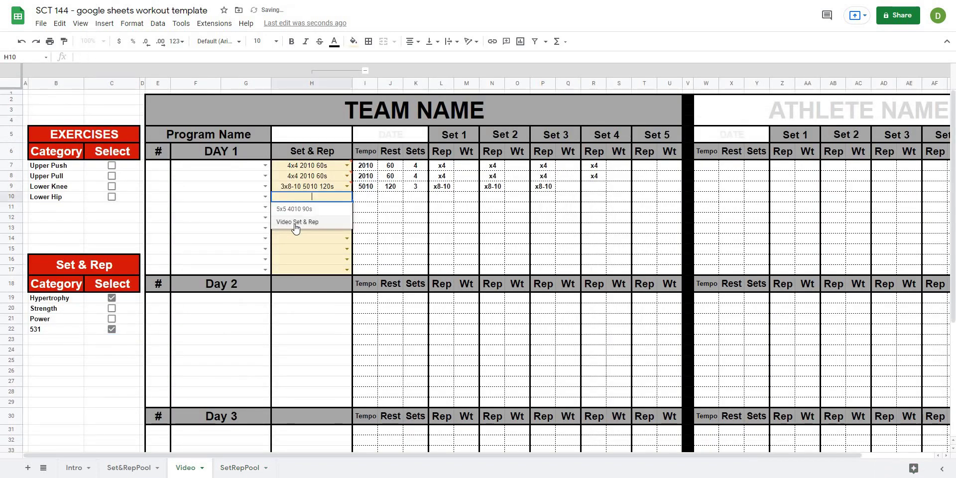
{"action": "left_click", "coordinate": [294, 223]}
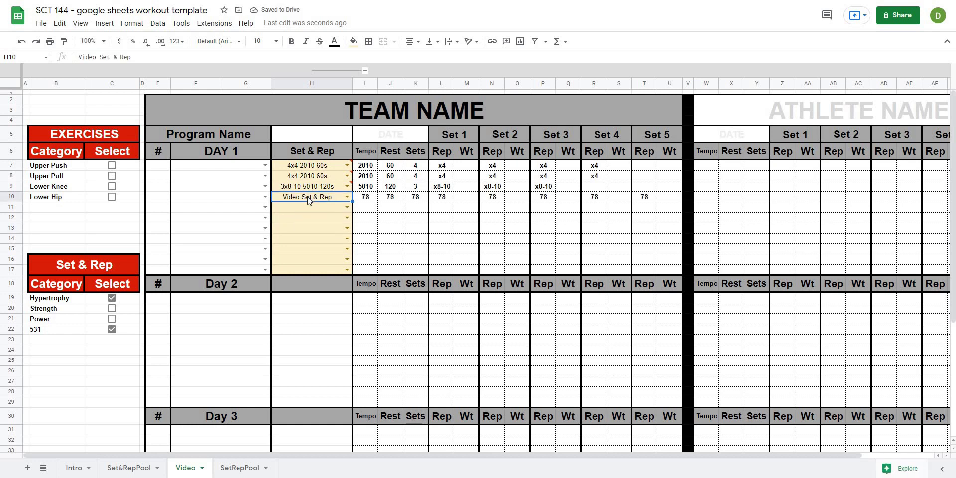
Step: Clear the Set & Rep entry in H10 and collapse the grouped column H
{"action": "key", "text": "Delete"}
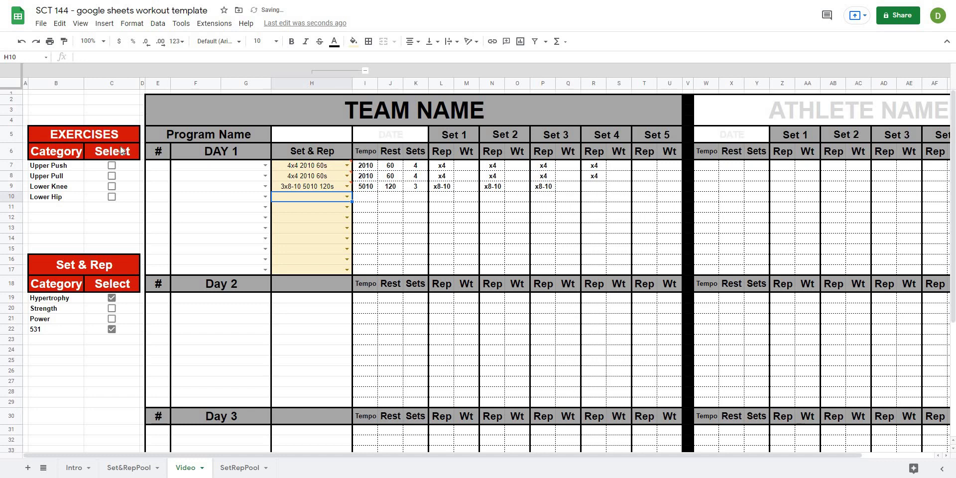
{"action": "left_click", "coordinate": [365, 71]}
{"action": "left_click", "coordinate": [360, 207]}
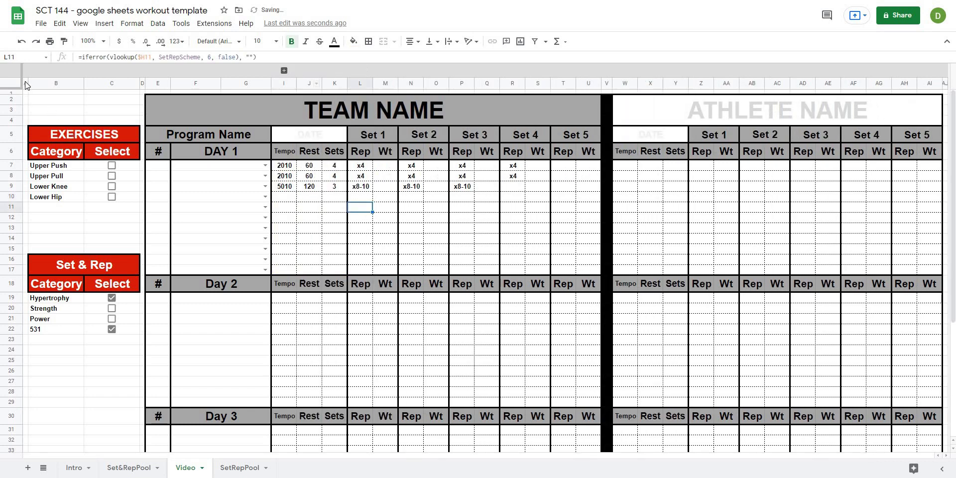
Step: Group columns A to C, which hold the Exercises and Set & Rep selectors, and collapse the group
{"action": "left_click_drag", "start_coordinate": [25, 83], "coordinate": [105, 80]}
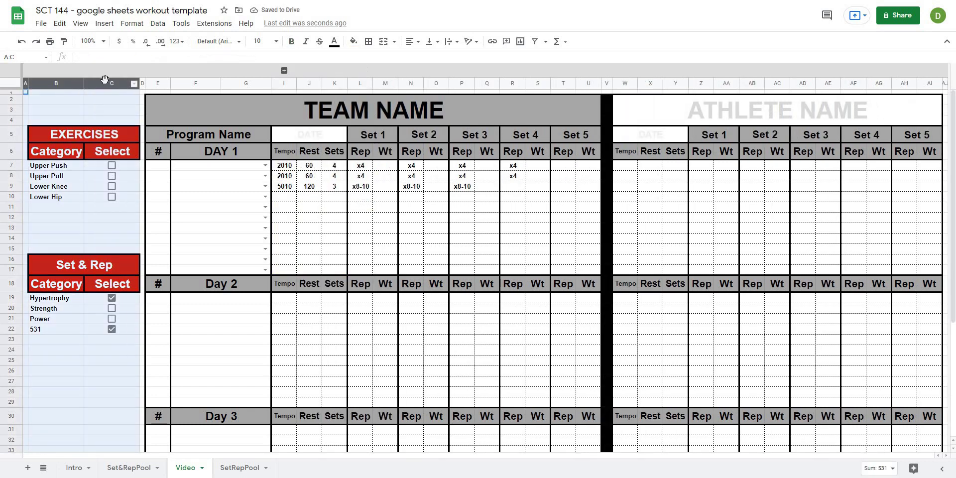
{"action": "left_click", "coordinate": [158, 25]}
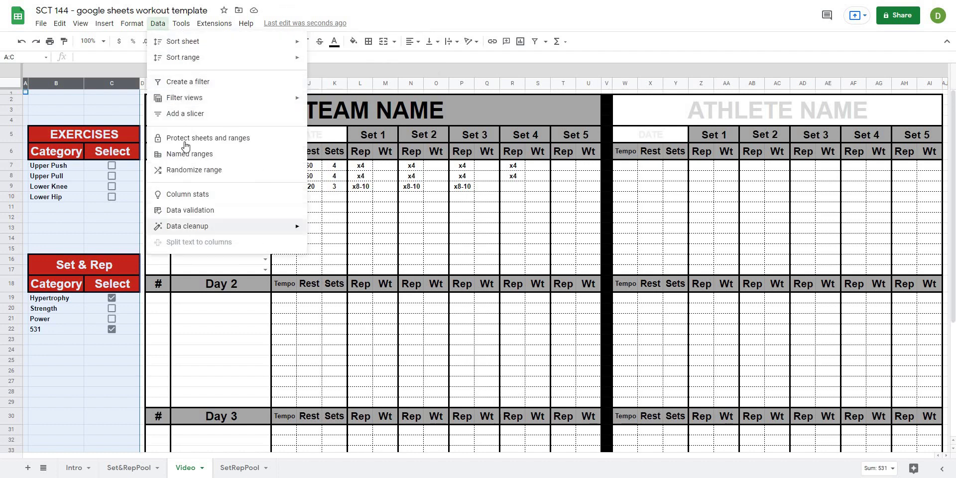
{"action": "left_click", "coordinate": [131, 24]}
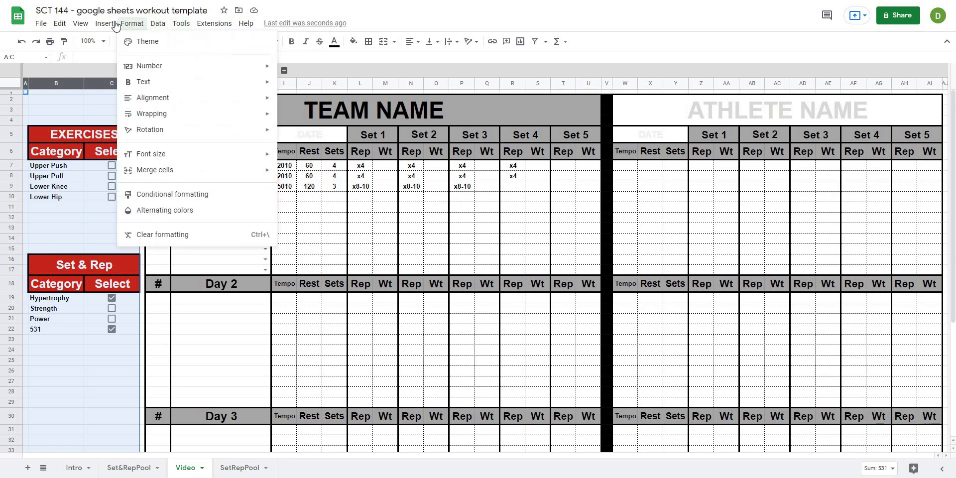
{"action": "left_click", "coordinate": [82, 25]}
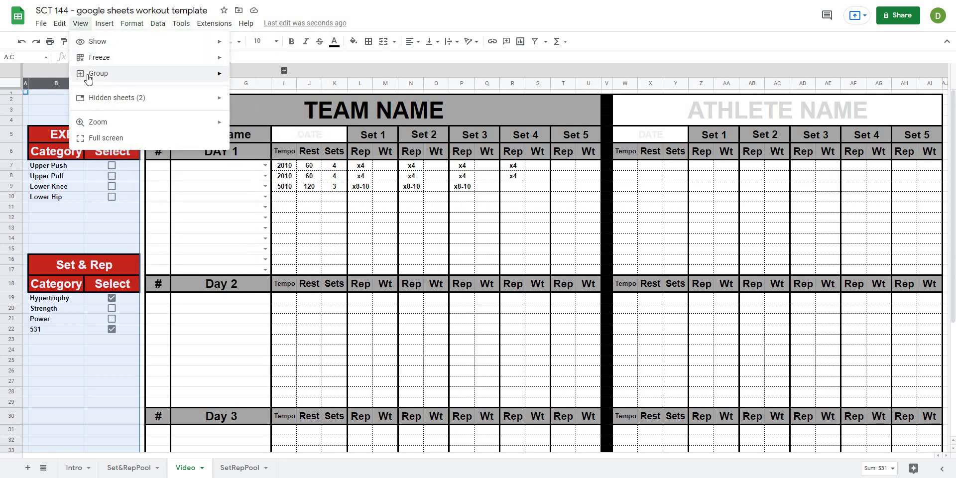
{"action": "mouse_move", "coordinate": [92, 75]}
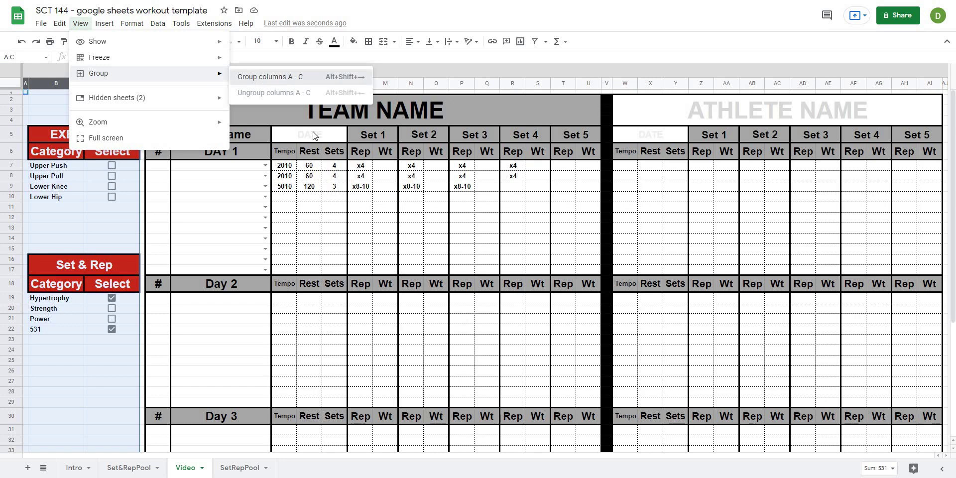
{"action": "left_click", "coordinate": [263, 78]}
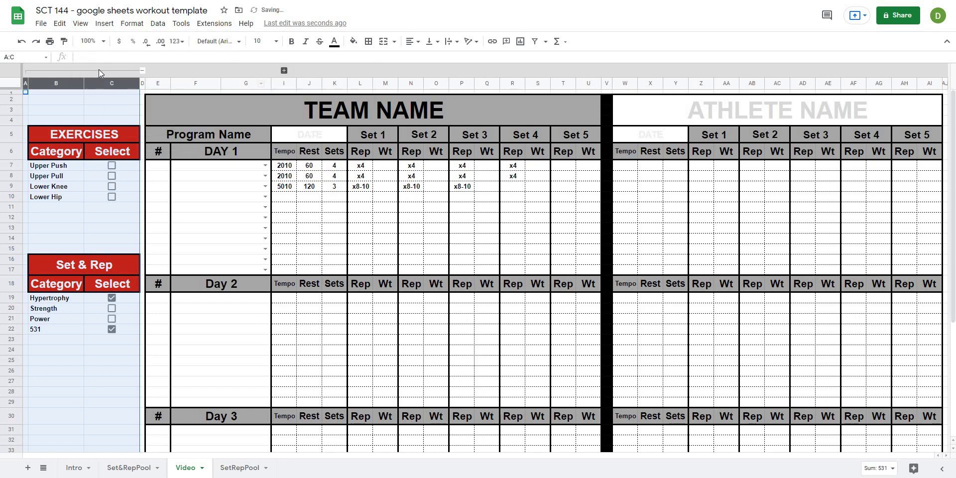
{"action": "left_click", "coordinate": [98, 70]}
{"action": "left_click", "coordinate": [132, 185]}
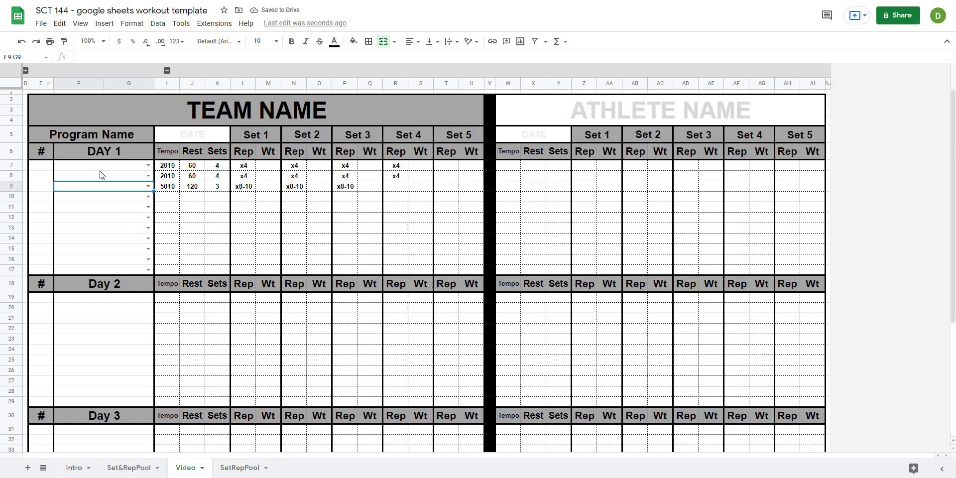
{"action": "scroll", "coordinate": [127, 319], "scroll_direction": "down", "scroll_amount": 3}
{"action": "scroll", "coordinate": [127, 319], "scroll_direction": "up", "scroll_amount": 3}
{"action": "scroll", "coordinate": [127, 319], "scroll_direction": "down", "scroll_amount": 3}
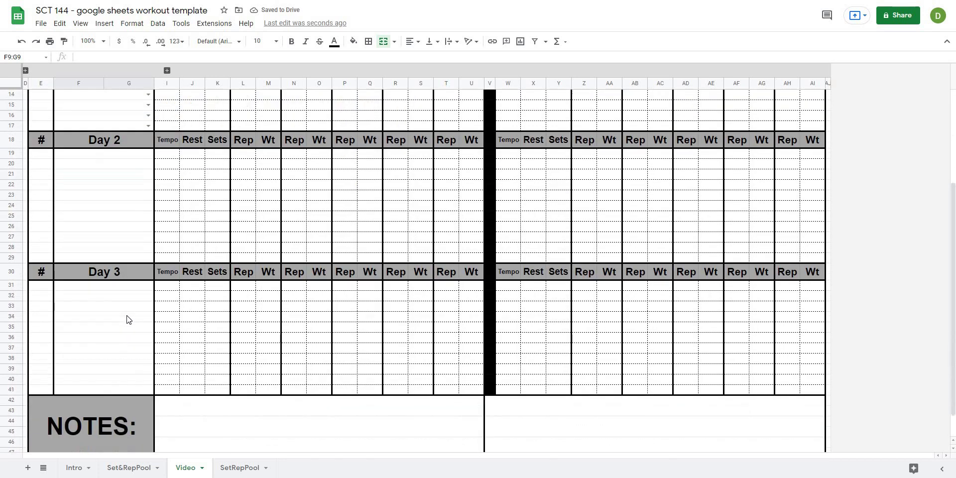
{"action": "scroll", "coordinate": [128, 320], "scroll_direction": "up", "scroll_amount": 5}
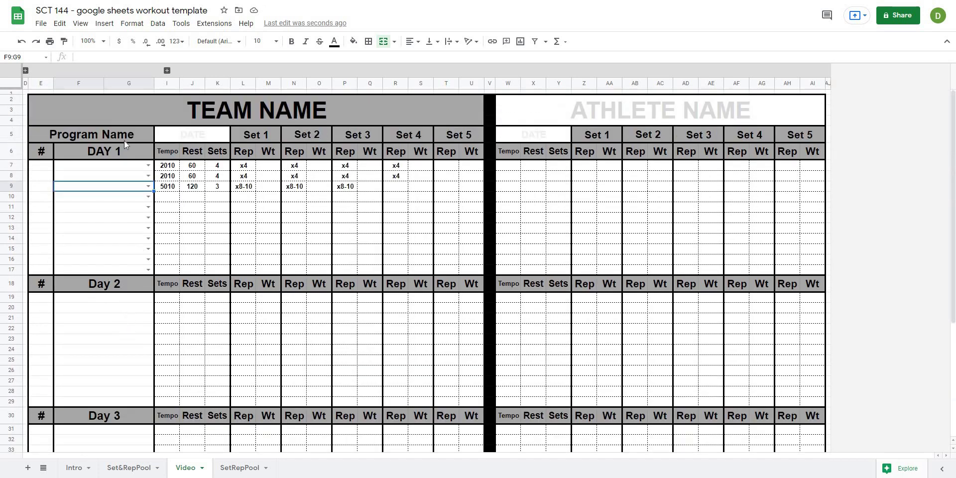
Step: Expand the grouped columns A to C, tick the Strength category, and expand the grouped Set & Rep column H
{"action": "left_click", "coordinate": [25, 71]}
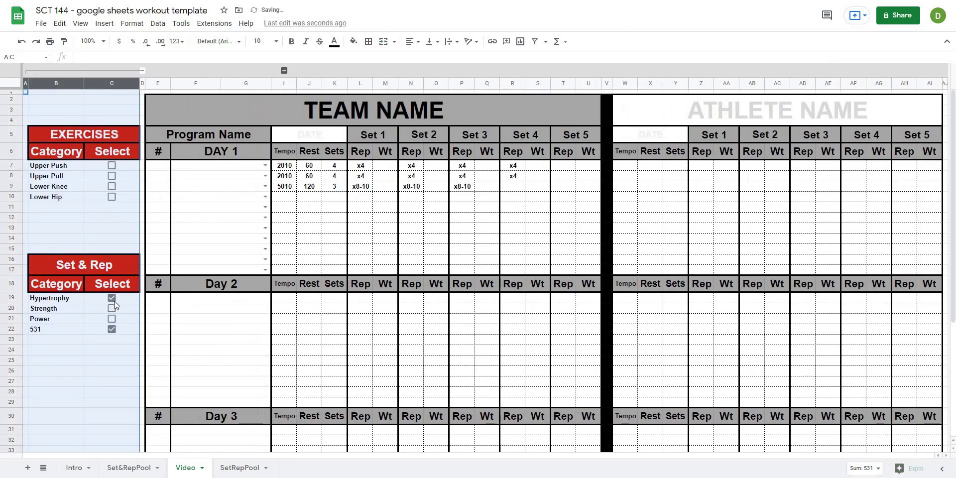
{"action": "left_click", "coordinate": [111, 309]}
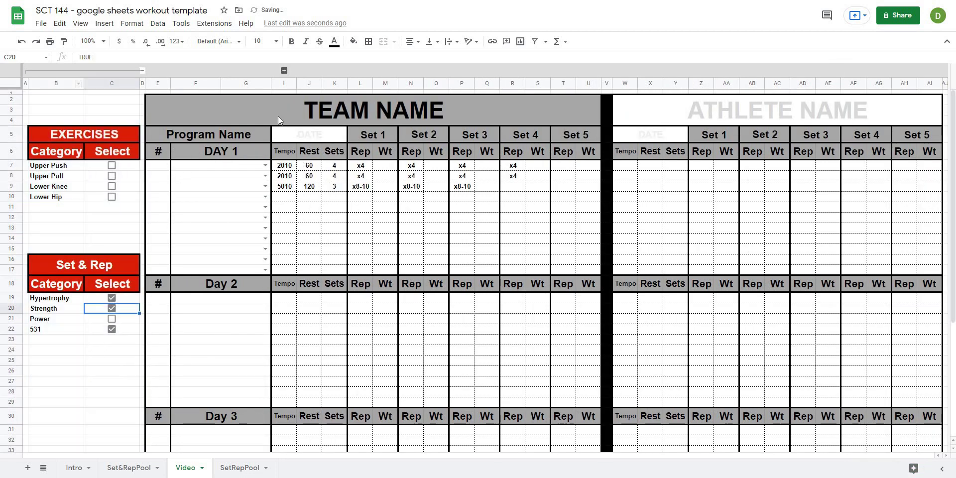
{"action": "left_click", "coordinate": [284, 70]}
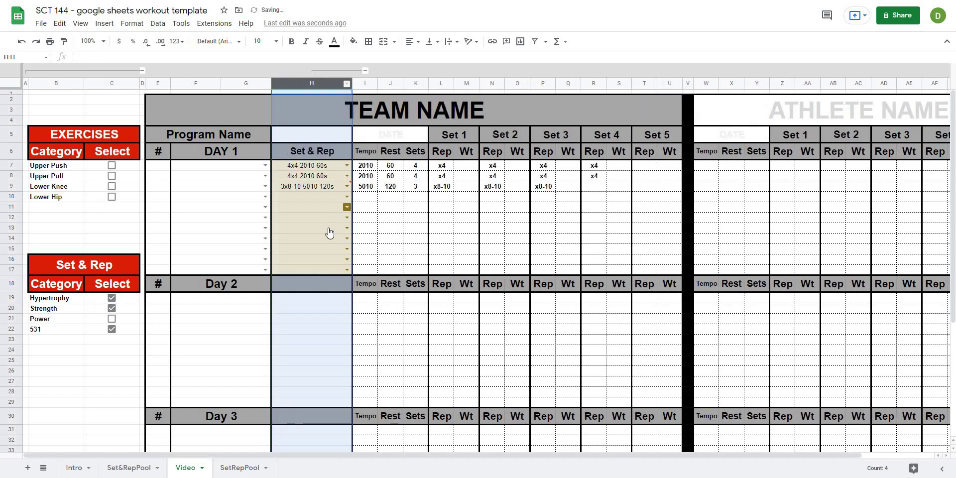
Step: Choose 4x4 2010 60s as the Set & Rep scheme in H11 and H13, and collapse both column groups
{"action": "left_click", "coordinate": [347, 207]}
{"action": "left_click", "coordinate": [304, 222]}
{"action": "left_click", "coordinate": [347, 227]}
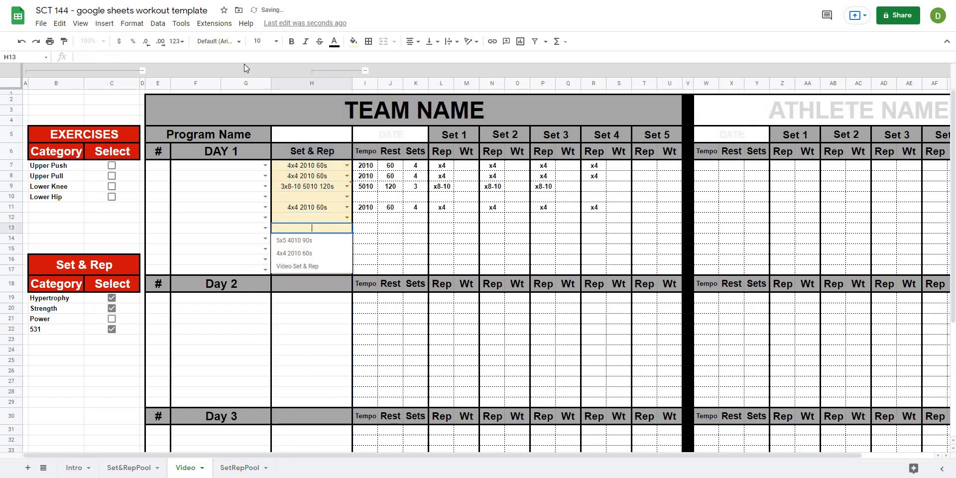
{"action": "left_click", "coordinate": [309, 242]}
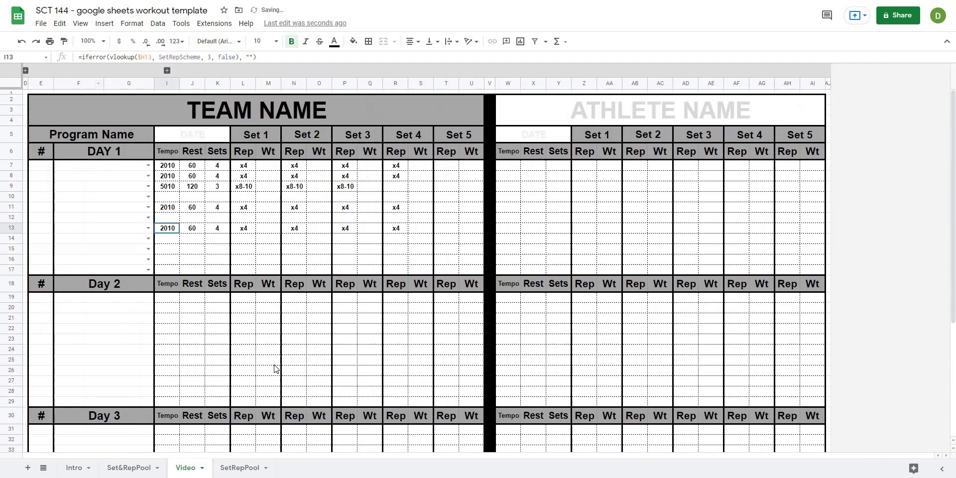
{"action": "left_click", "coordinate": [274, 363]}
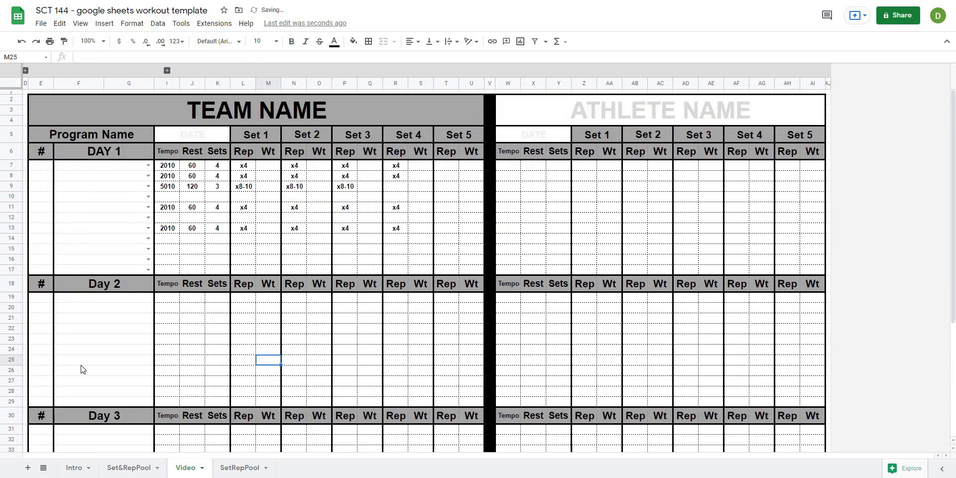